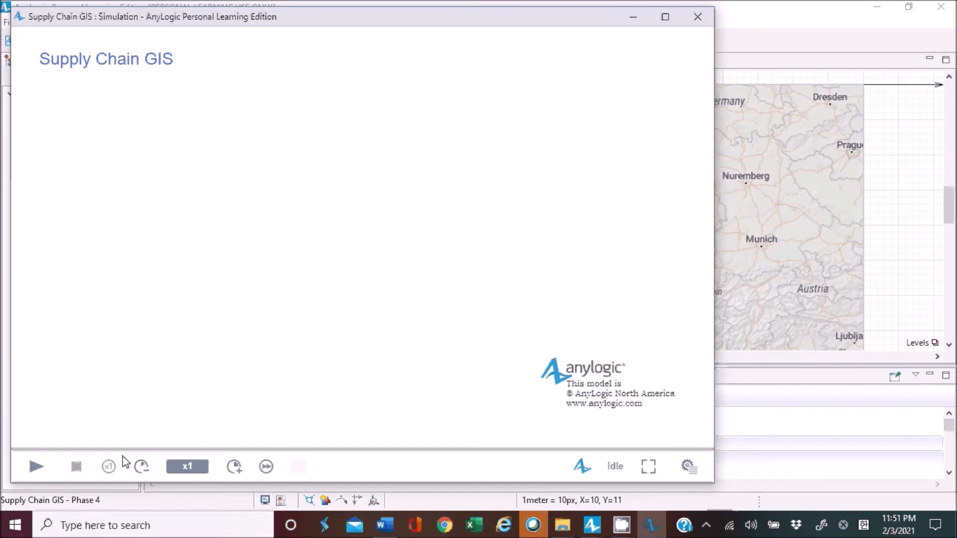
# Run the Supply Chain GIS simulation, examine the vehicle deliveries across the map of France, and close the simulation window.
pyautogui.click(40, 469)
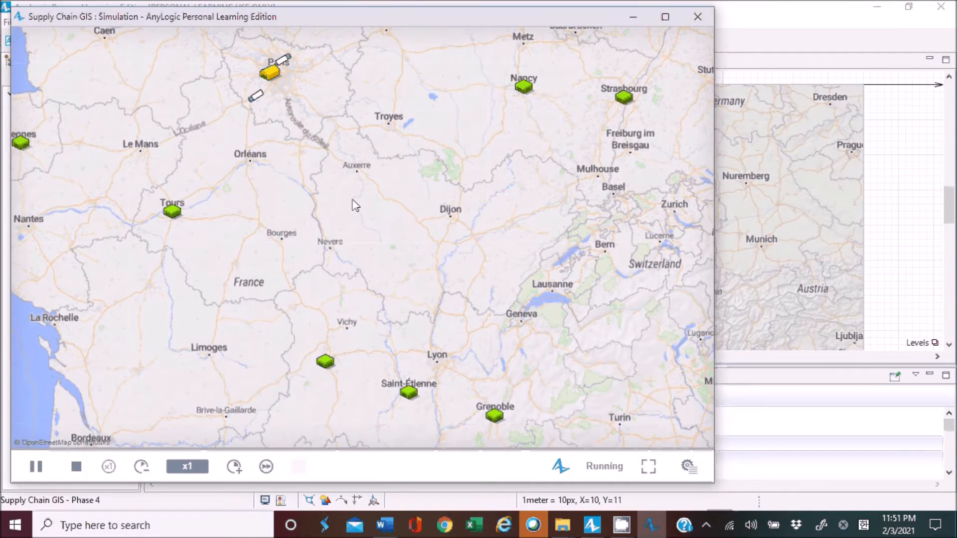
pyautogui.moveTo(347, 127); pyautogui.dragTo(383, 211)
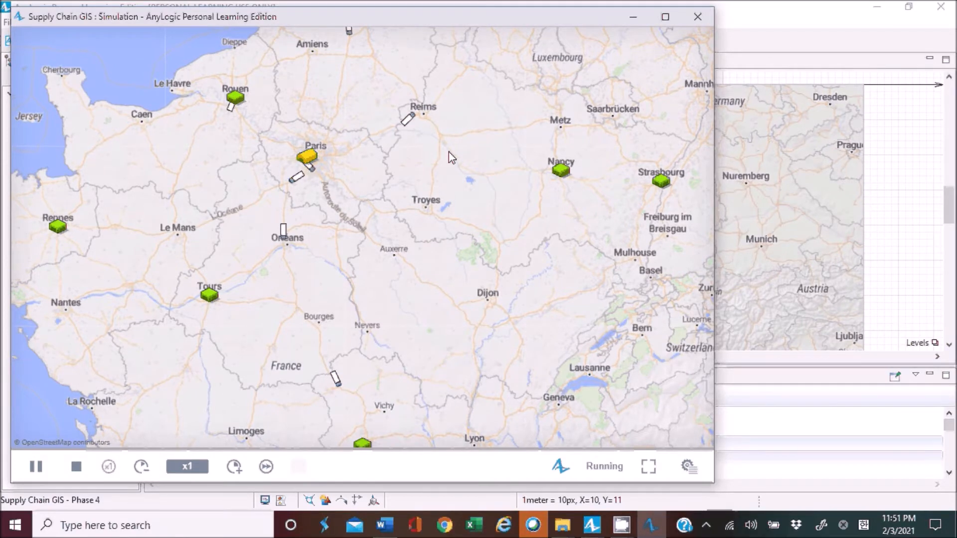
pyautogui.moveTo(311, 163); pyautogui.dragTo(335, 203)
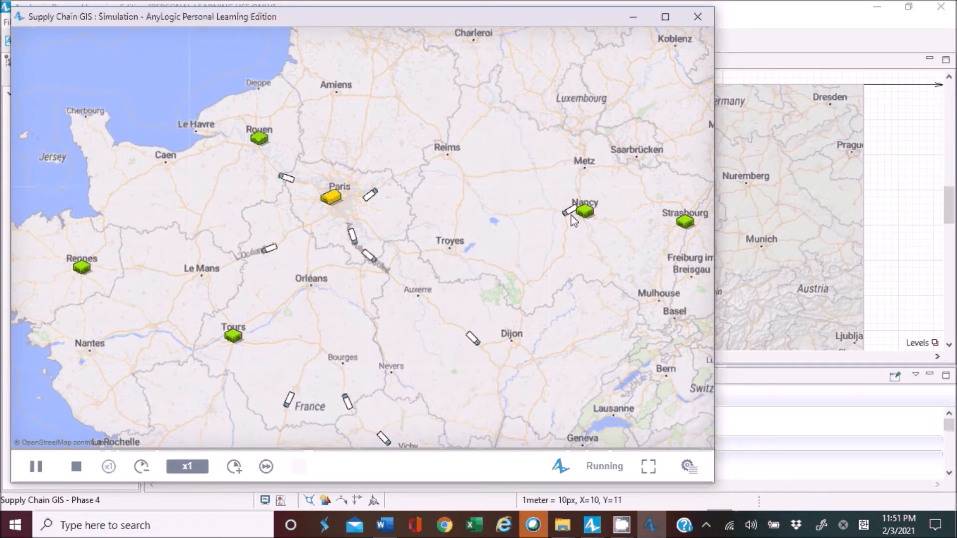
pyautogui.moveTo(571, 216); pyautogui.dragTo(532, 200)
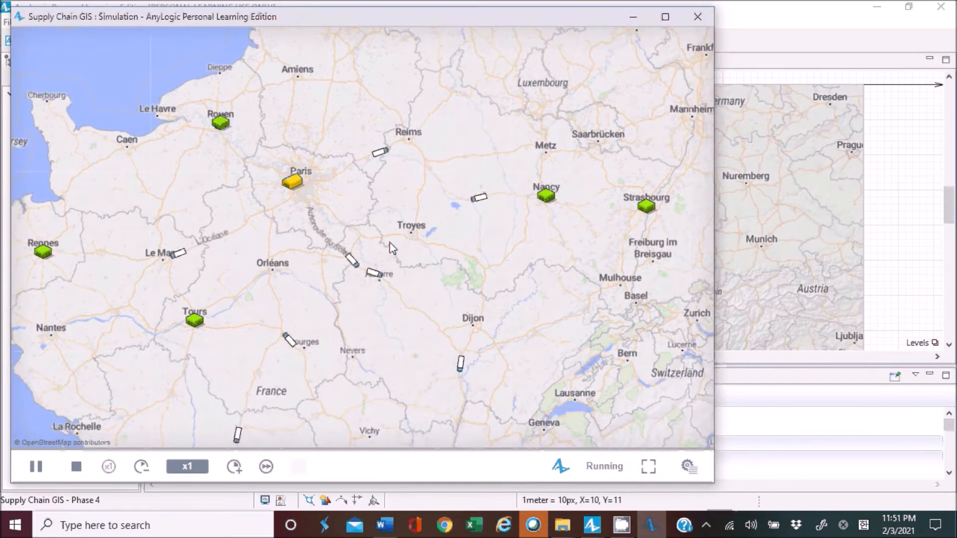
pyautogui.scroll(-1, 392, 248)
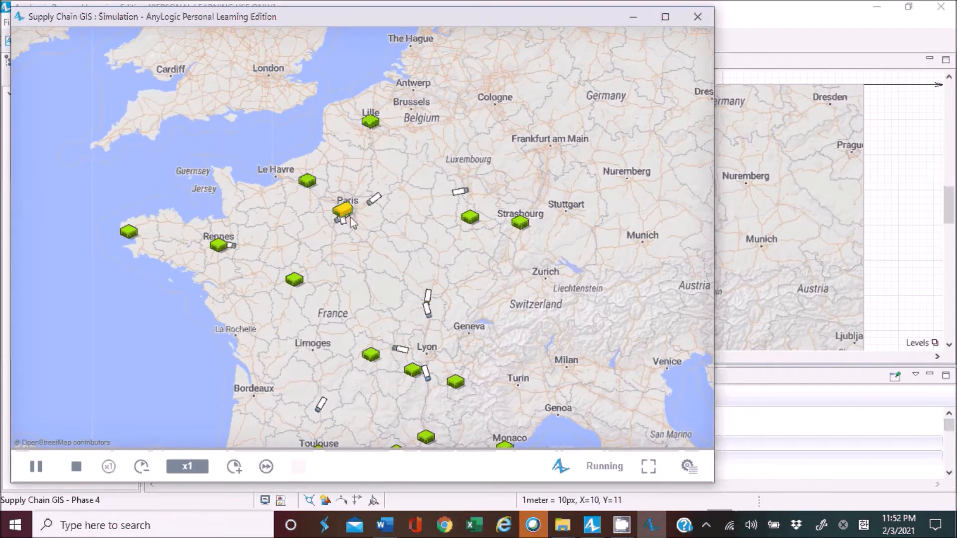
pyautogui.moveTo(427, 236); pyautogui.dragTo(400, 222)
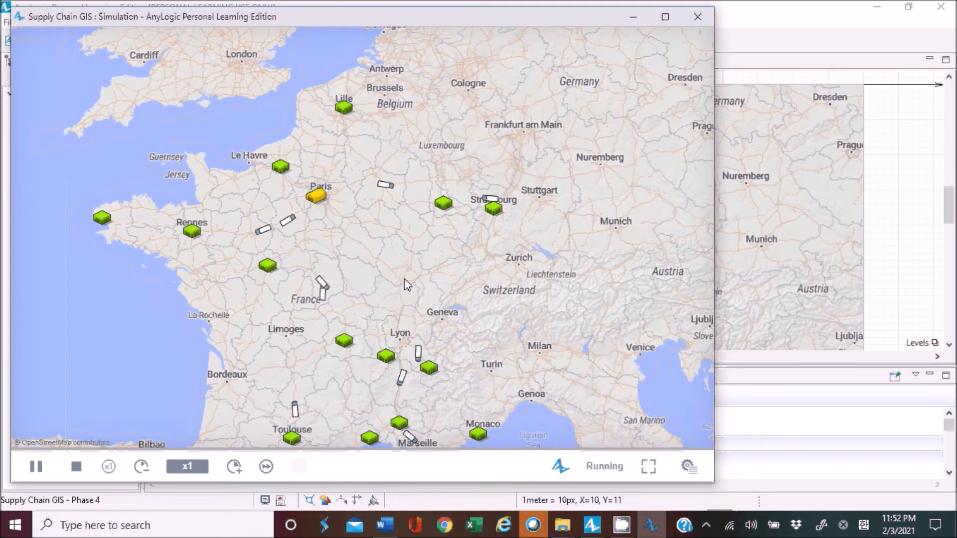
pyautogui.moveTo(405, 226); pyautogui.dragTo(418, 260)
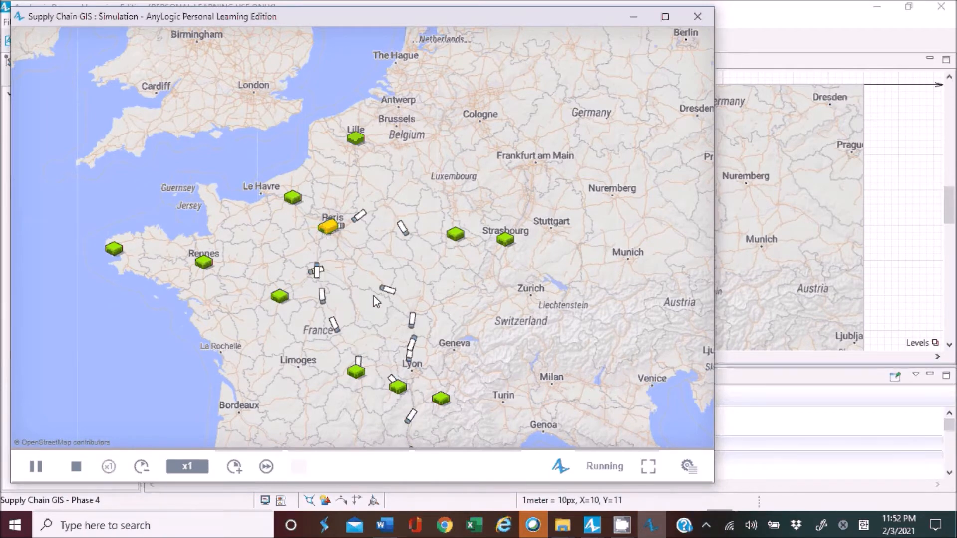
pyautogui.moveTo(523, 231); pyautogui.dragTo(491, 242)
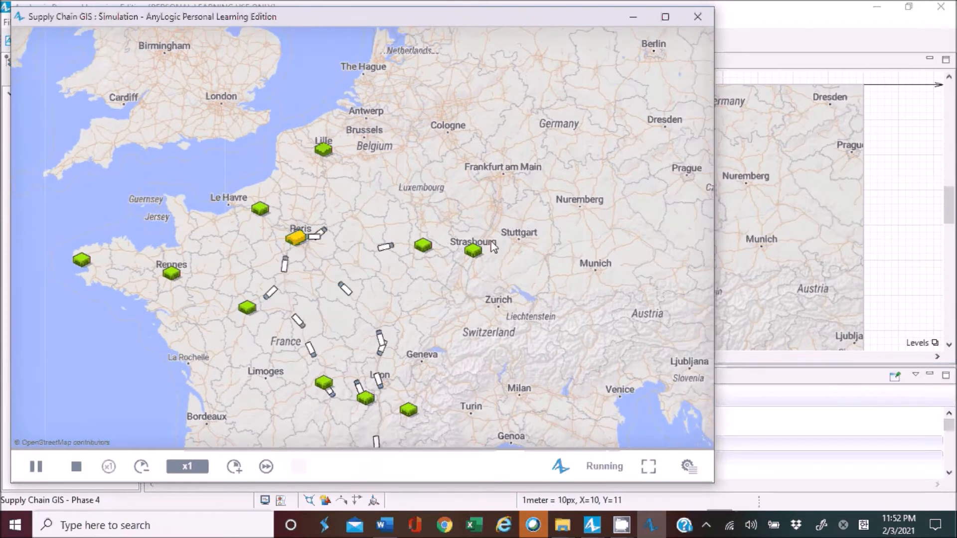
pyautogui.click(698, 17)
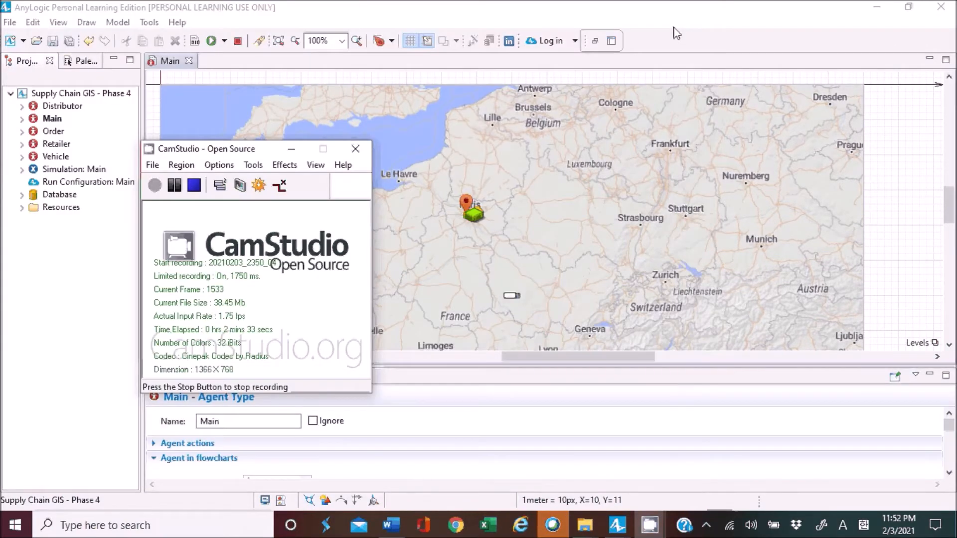
pyautogui.click(299, 7)
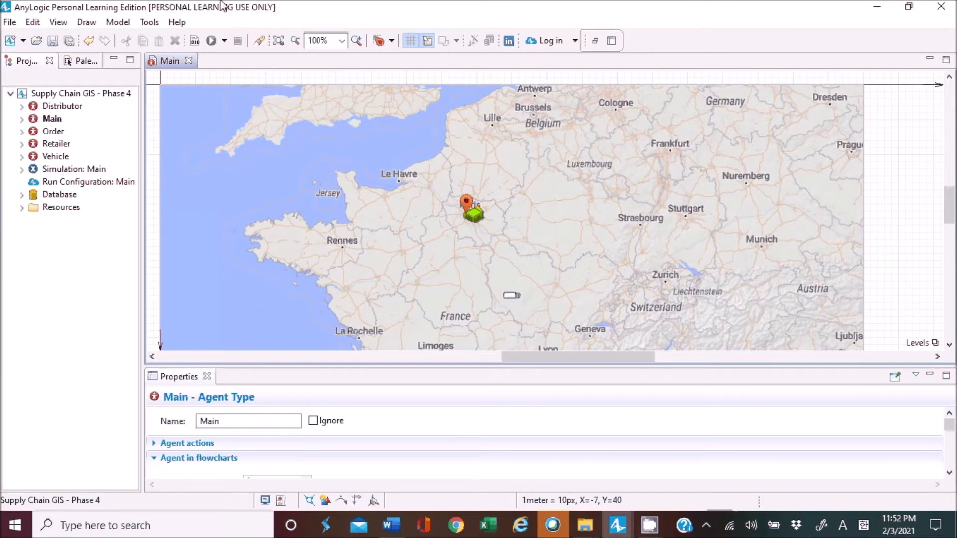
# Start a new model and name it Supply Chain GIS.
pyautogui.click(7, 25)
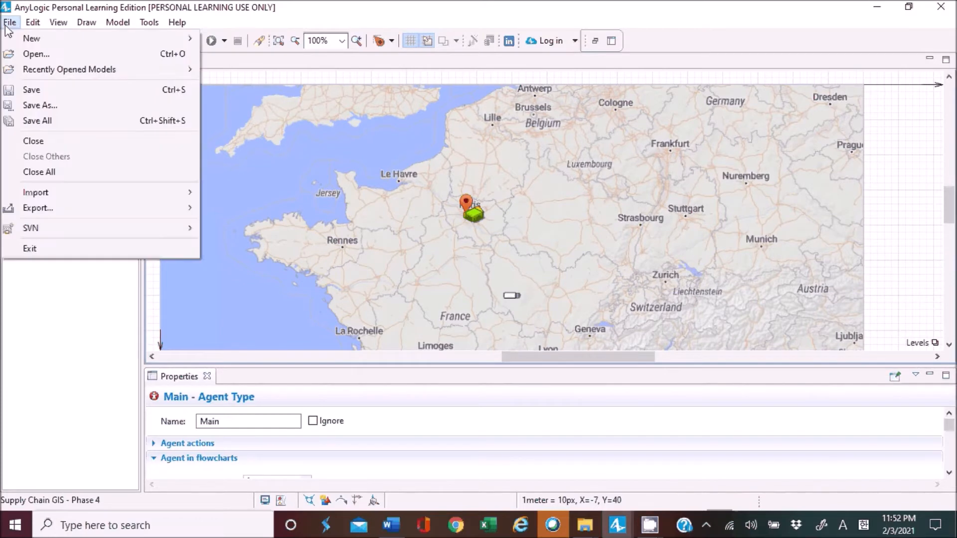
pyautogui.moveTo(52, 37)
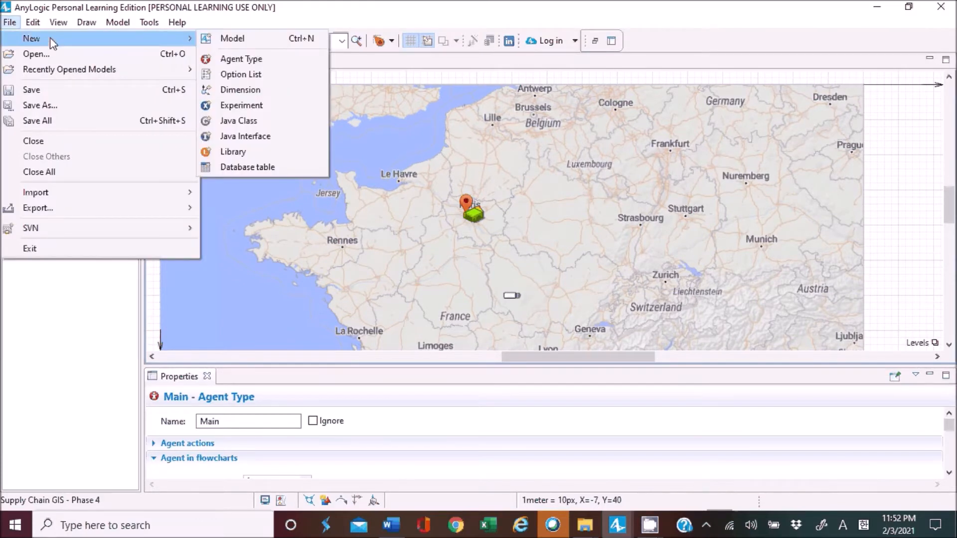
pyautogui.click(235, 40)
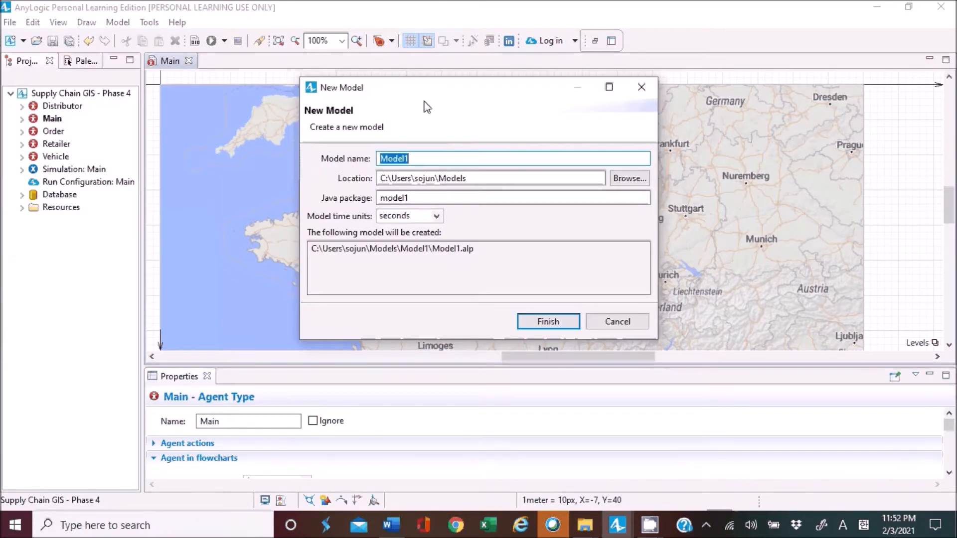
pyautogui.write('Supply Chain GIS')
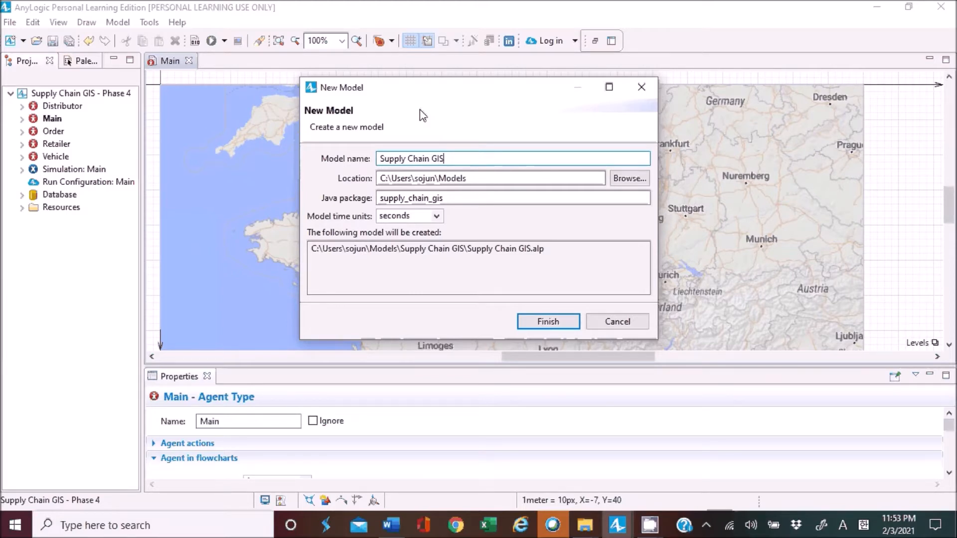
# Set the model time units to hours and finish creating the model in the proposed location.
pyautogui.click(438, 217)
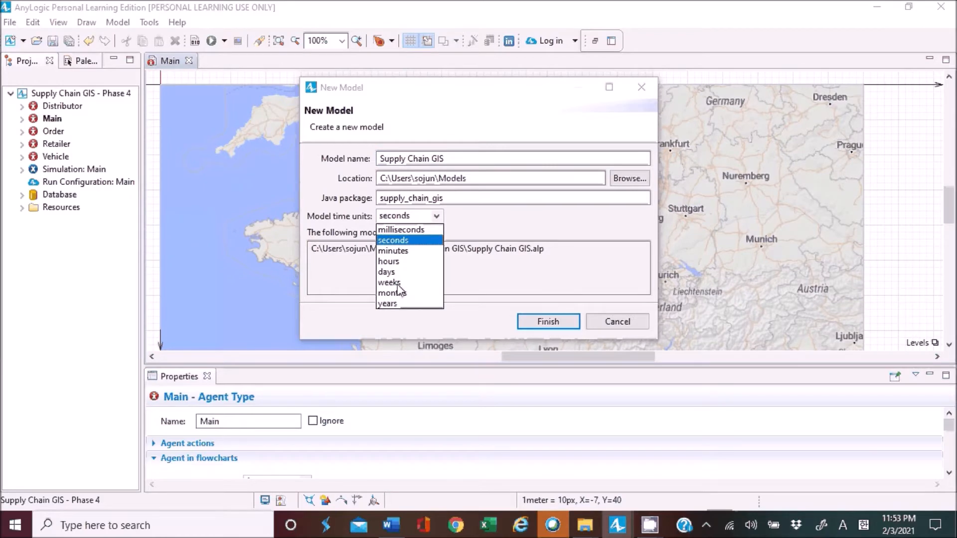
pyautogui.click(397, 263)
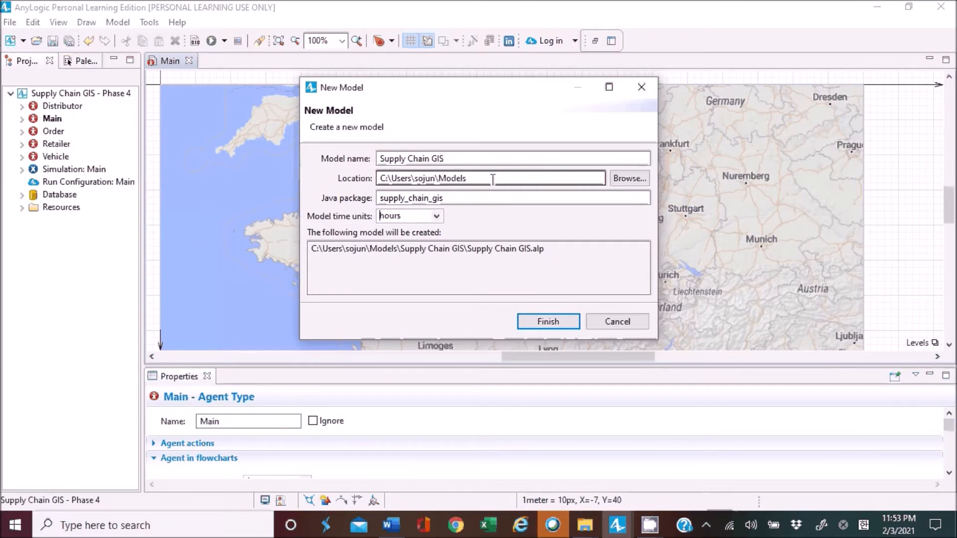
pyautogui.click(500, 199)
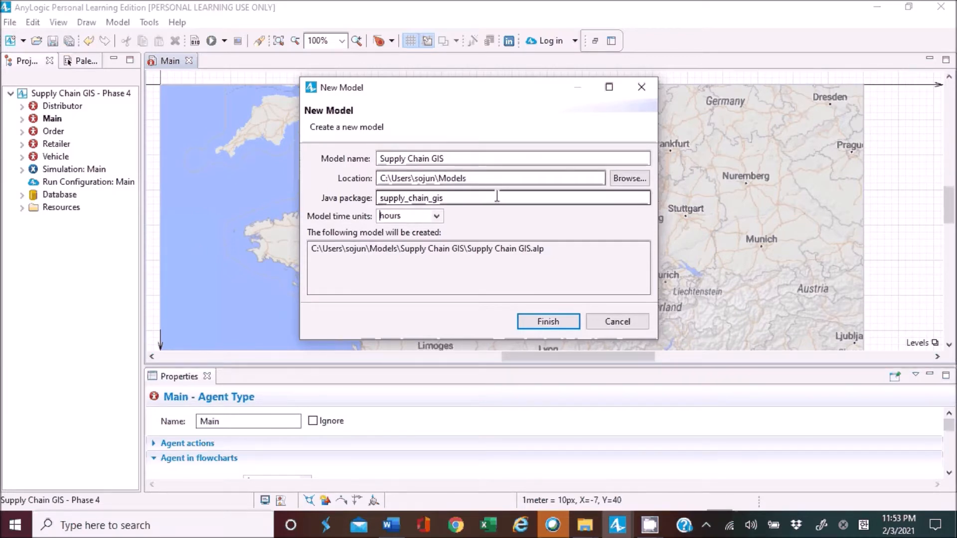
pyautogui.click(500, 250)
pyautogui.moveTo(361, 249); pyautogui.dragTo(541, 252)
pyautogui.click(513, 255)
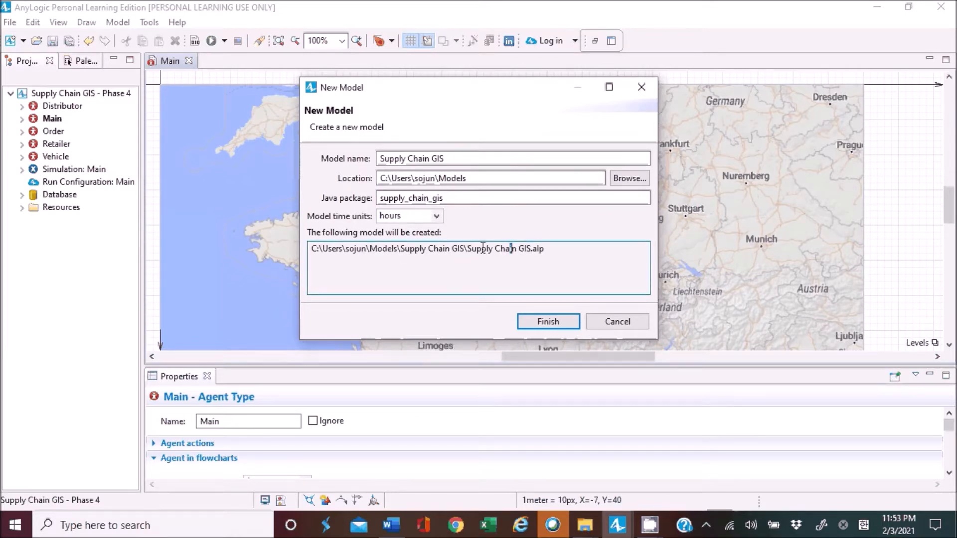
pyautogui.moveTo(467, 249); pyautogui.dragTo(551, 260)
pyautogui.click(540, 252)
pyautogui.click(548, 321)
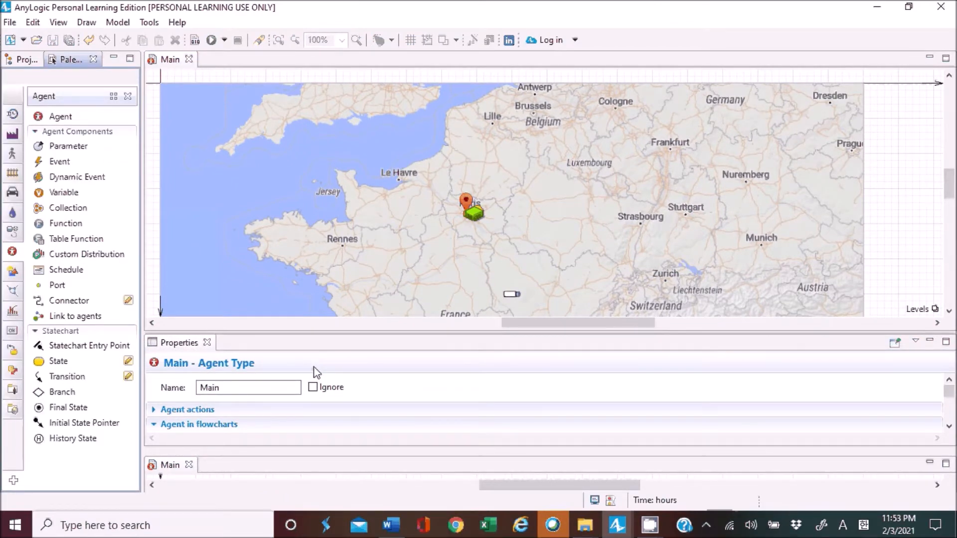
# Dock the new model's Main diagram beside the existing Main diagram in the upper editor area.
pyautogui.click(25, 59)
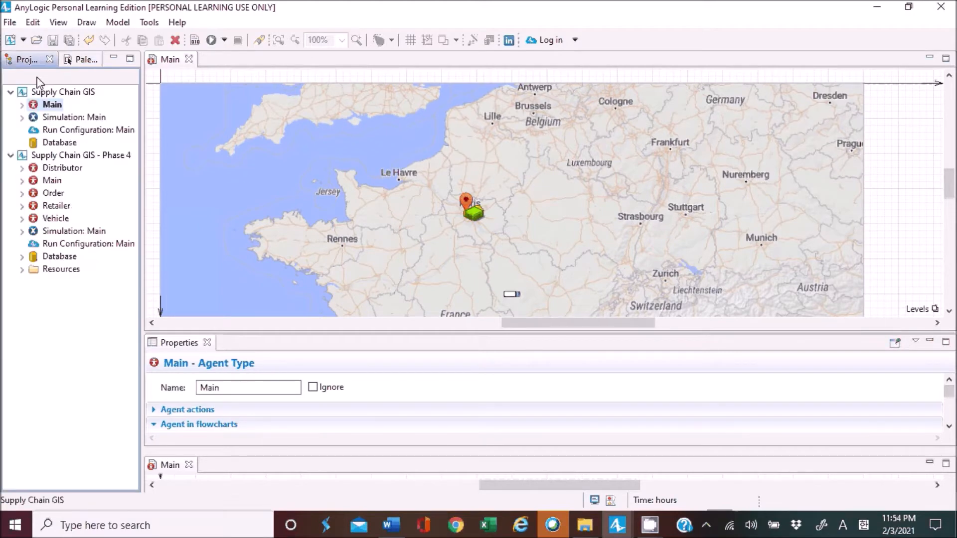
pyautogui.click(67, 61)
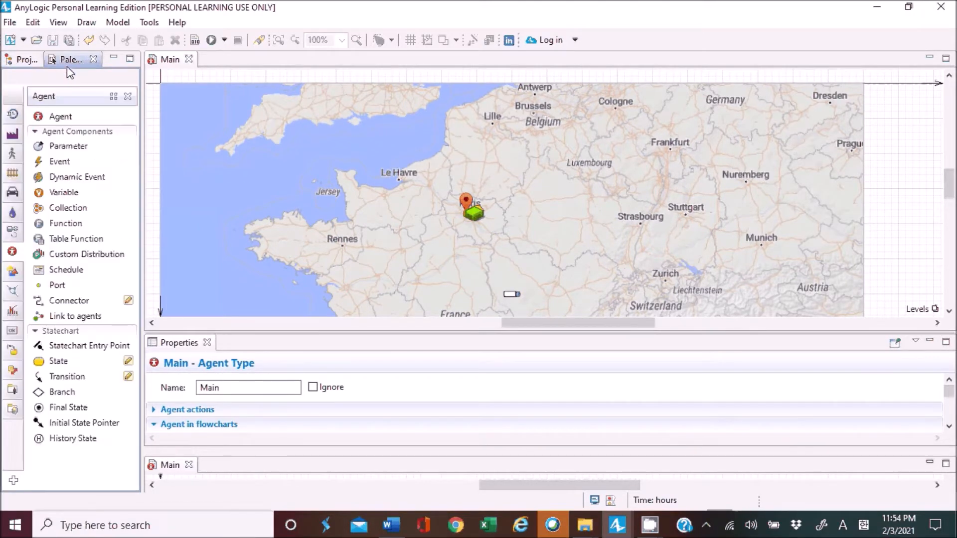
pyautogui.click(25, 61)
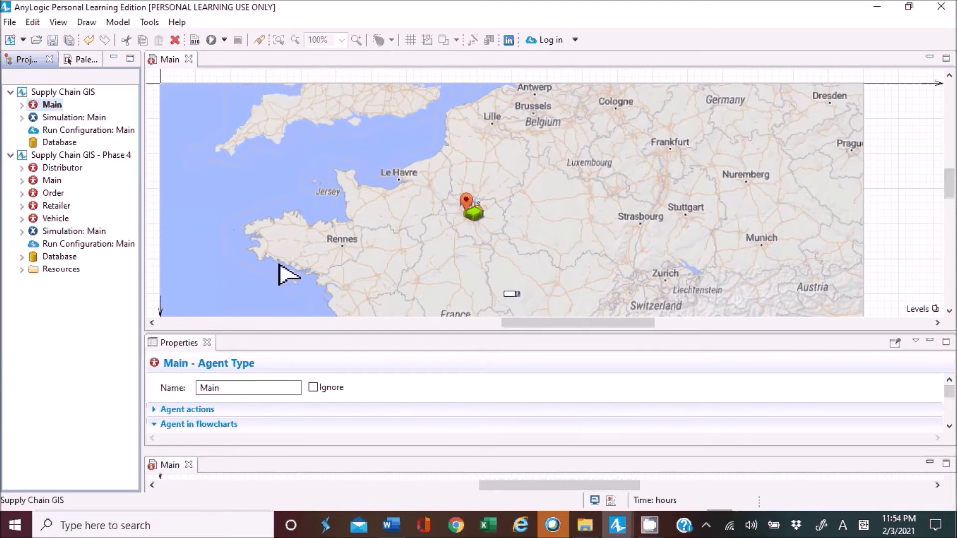
pyautogui.click(170, 465)
pyautogui.moveTo(236, 116); pyautogui.dragTo(210, 62)
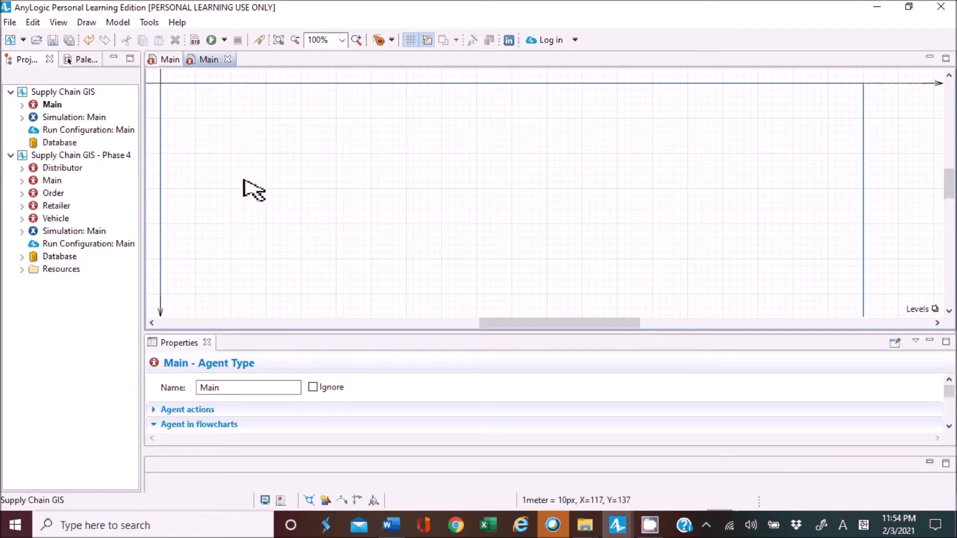
pyautogui.scroll(5, 252, 189)
pyautogui.scroll(-5, 243, 180)
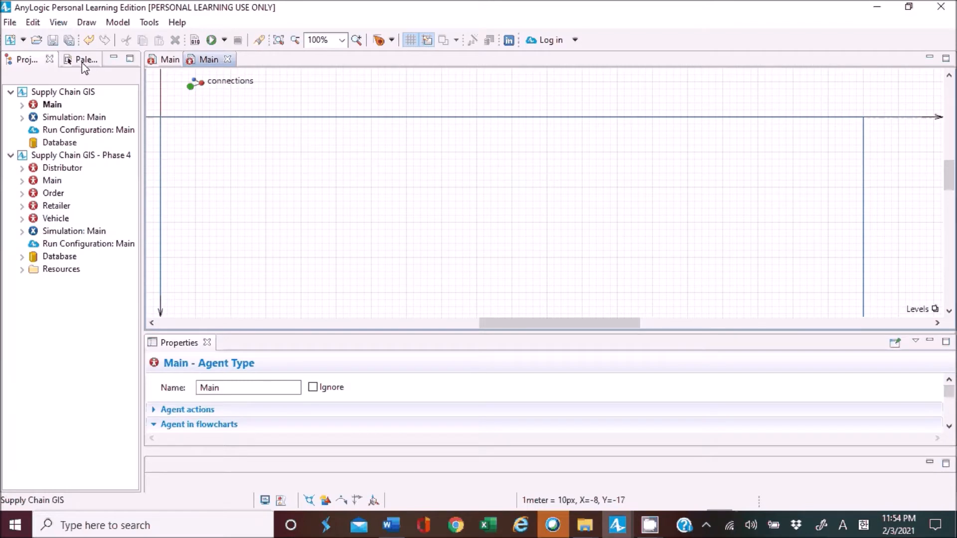
# Add a GIS Map from the Space Markup elements to the new Main diagram, just below the horizontal axis.
pyautogui.click(100, 58)
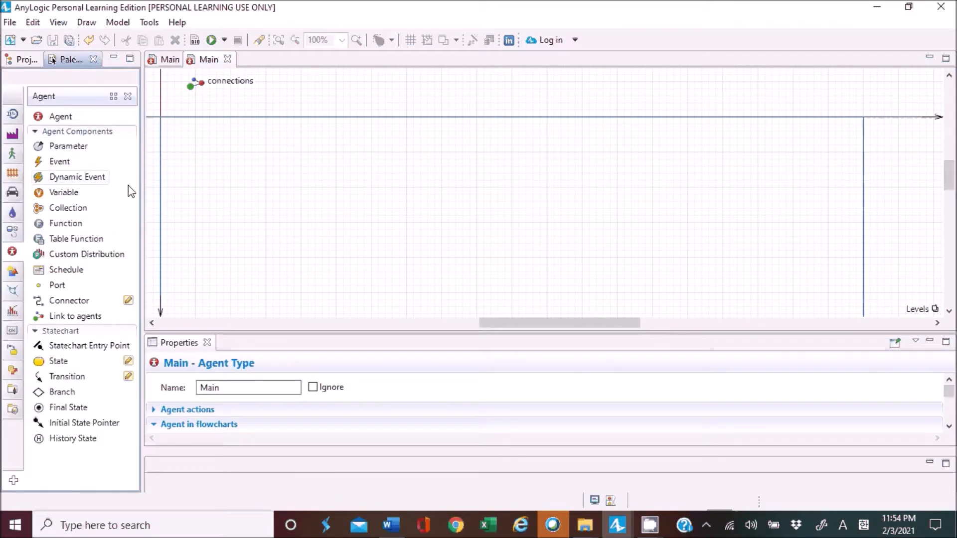
pyautogui.click(12, 293)
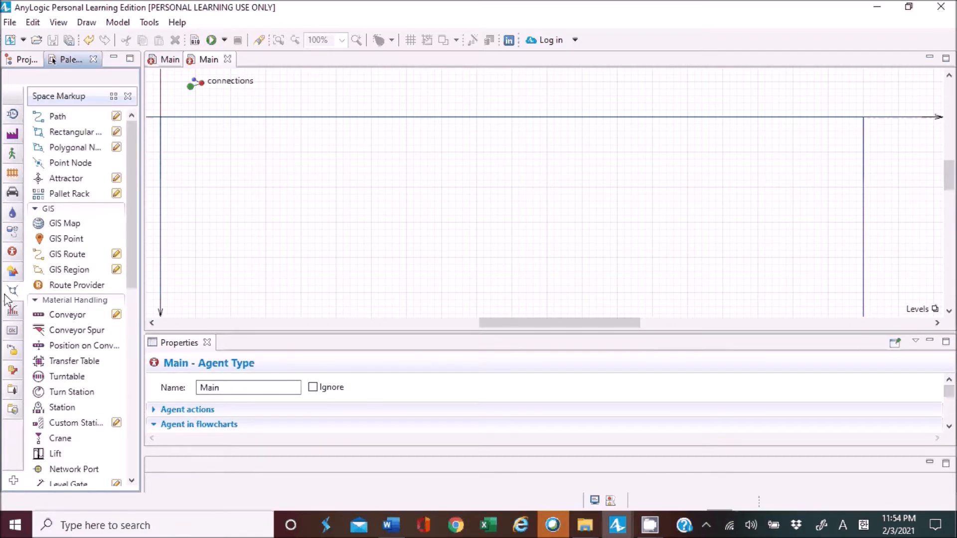
pyautogui.moveTo(10, 295)
pyautogui.moveTo(79, 225); pyautogui.dragTo(347, 123)
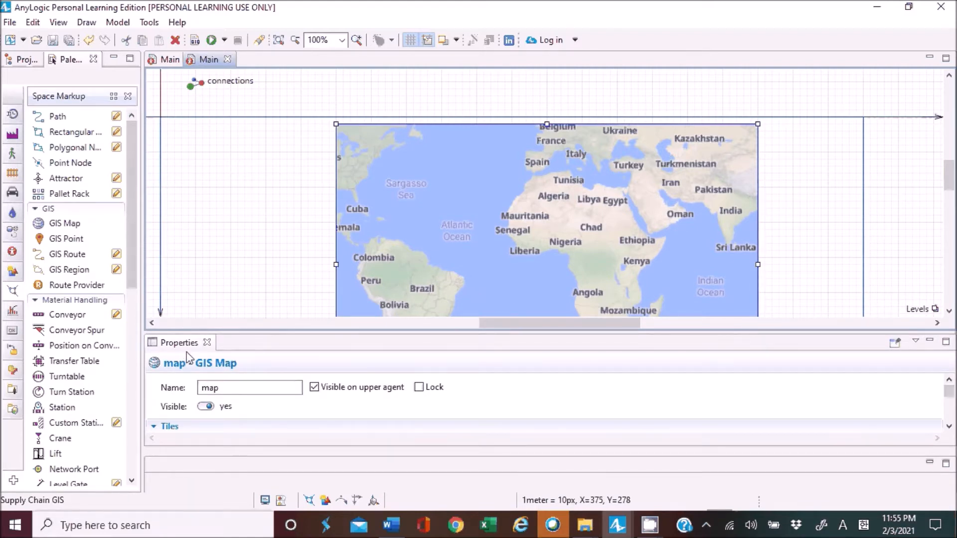
# Minimize the empty editor area below the GIS map's properties.
pyautogui.scroll(-3, 252, 388)
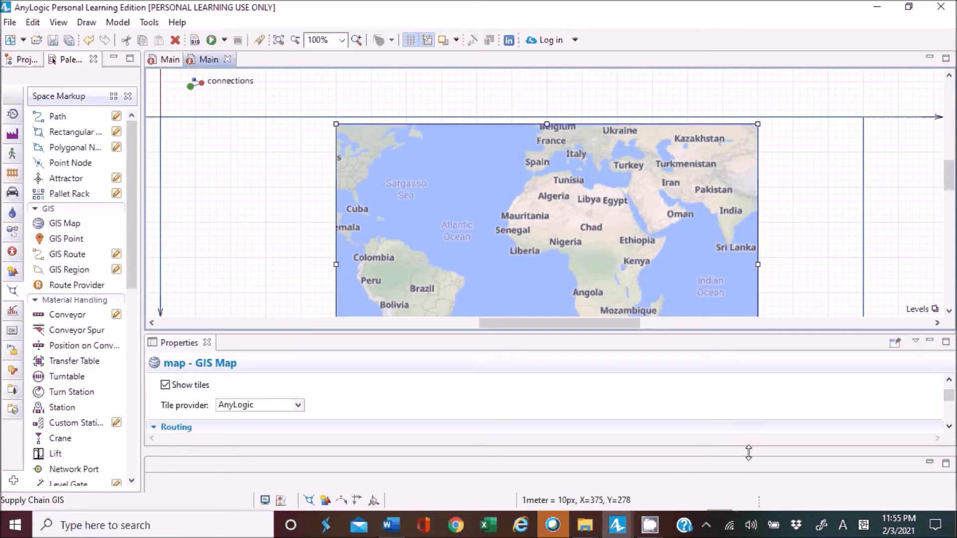
pyautogui.click(930, 463)
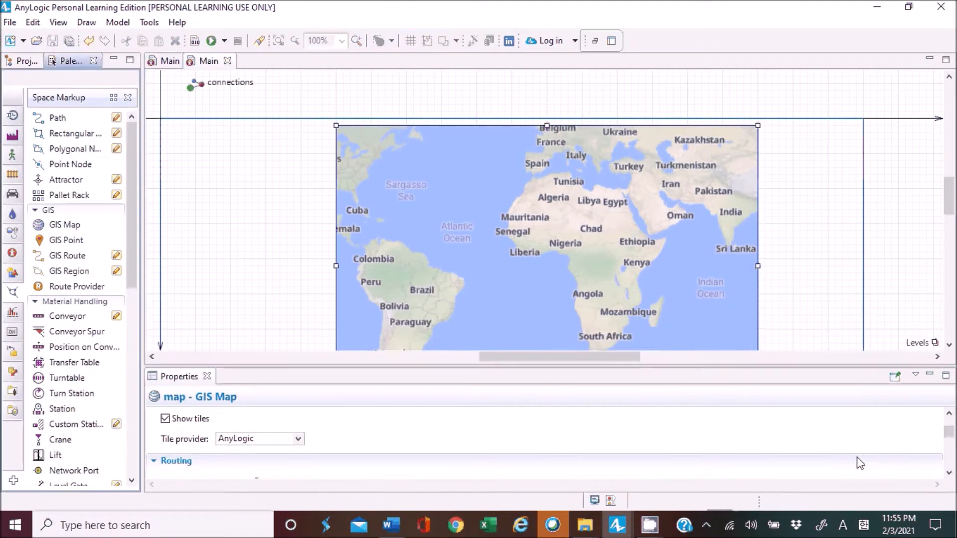
pyautogui.scroll(3, 950, 430)
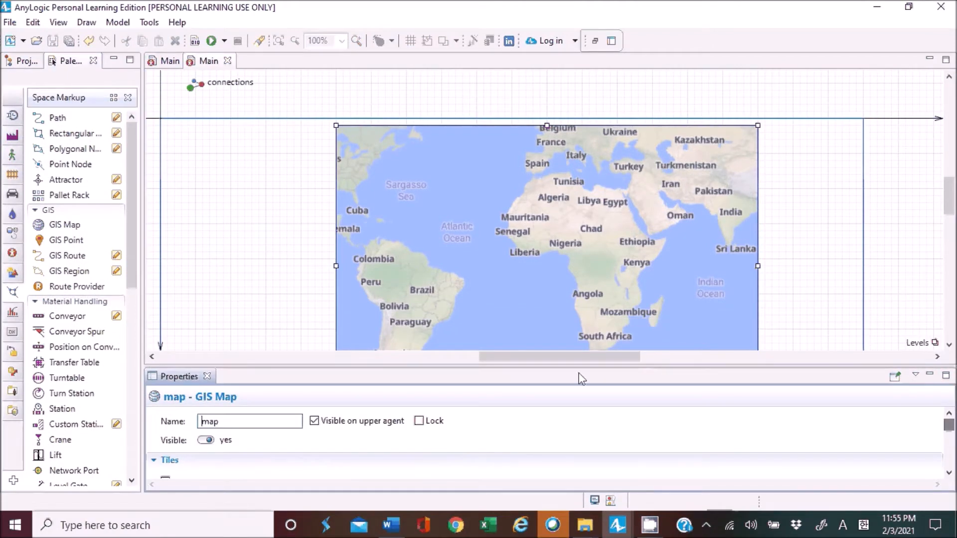
# Review the GIS map's tile and routing settings and enlarge the diagram area to show more of the map.
pyautogui.moveTo(560, 367); pyautogui.dragTo(551, 277)
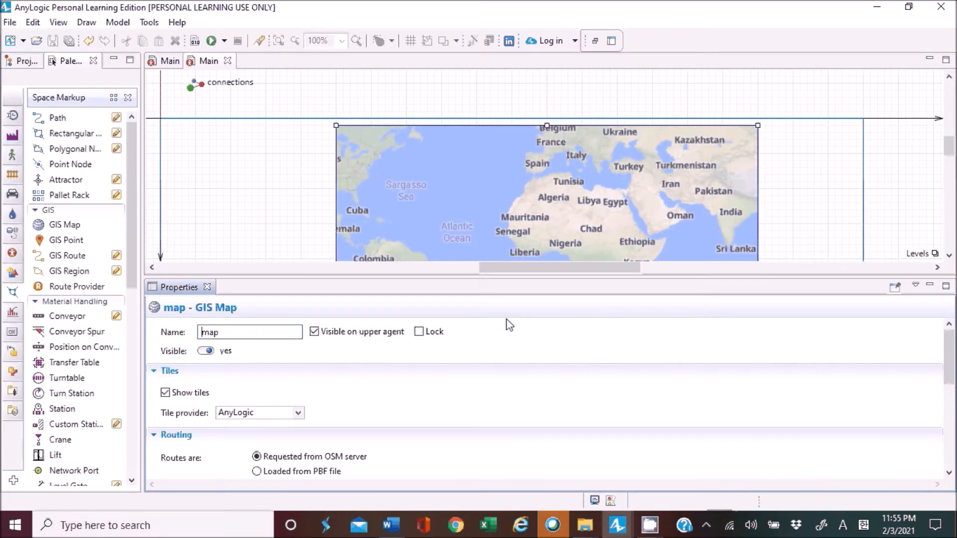
pyautogui.scroll(-1, 434, 359)
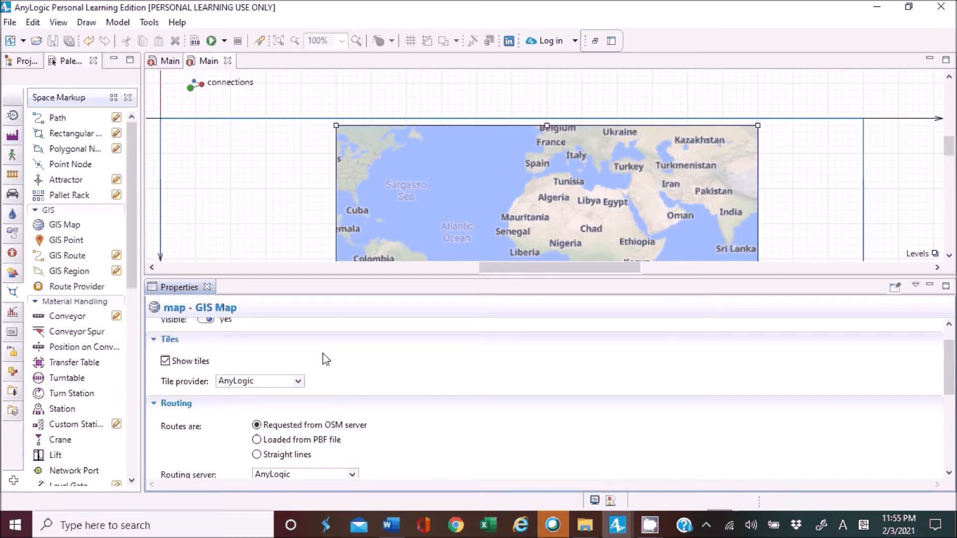
pyautogui.scroll(-3, 326, 360)
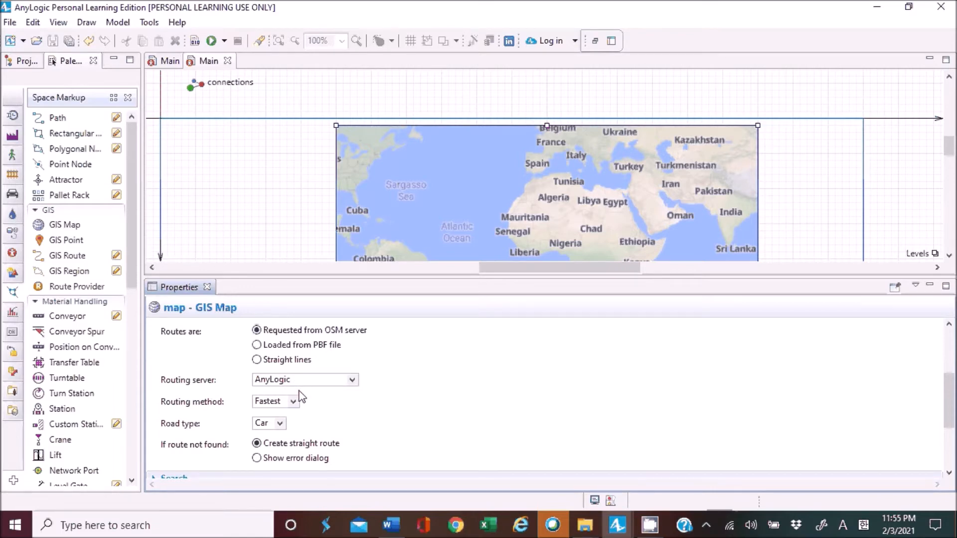
pyautogui.scroll(-2, 301, 397)
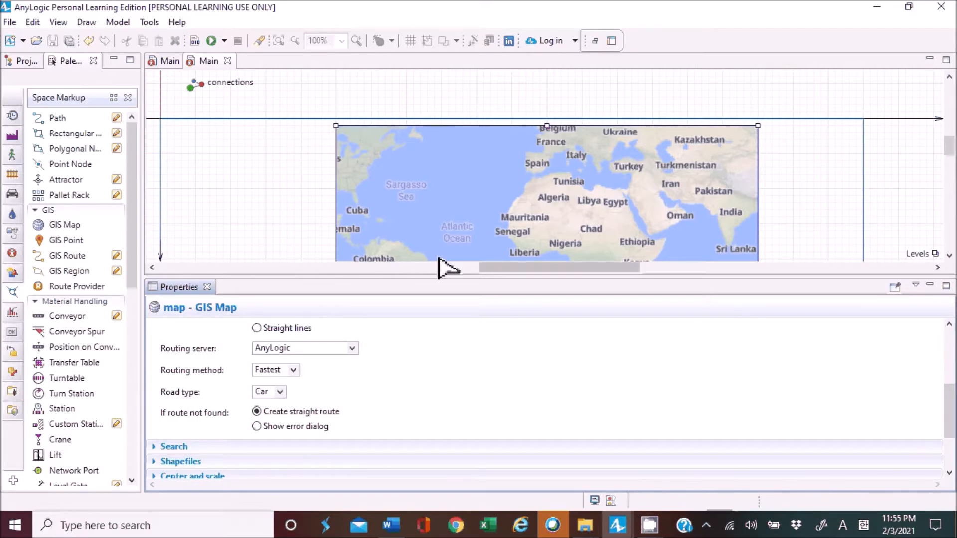
pyautogui.moveTo(437, 277); pyautogui.dragTo(449, 412)
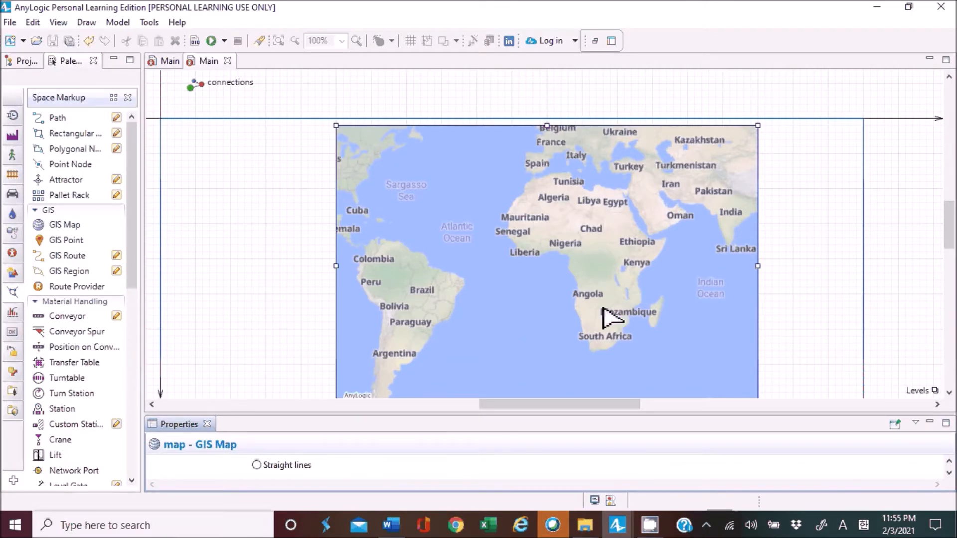
# Enlarge the GIS map slightly by extending its lower-right corner outward, and check its fit within the Main diagram's frame.
pyautogui.scroll(-2, 818, 244)
pyautogui.moveTo(758, 337); pyautogui.dragTo(786, 360)
pyautogui.scroll(1, 782, 309)
pyautogui.scroll(2, 826, 305)
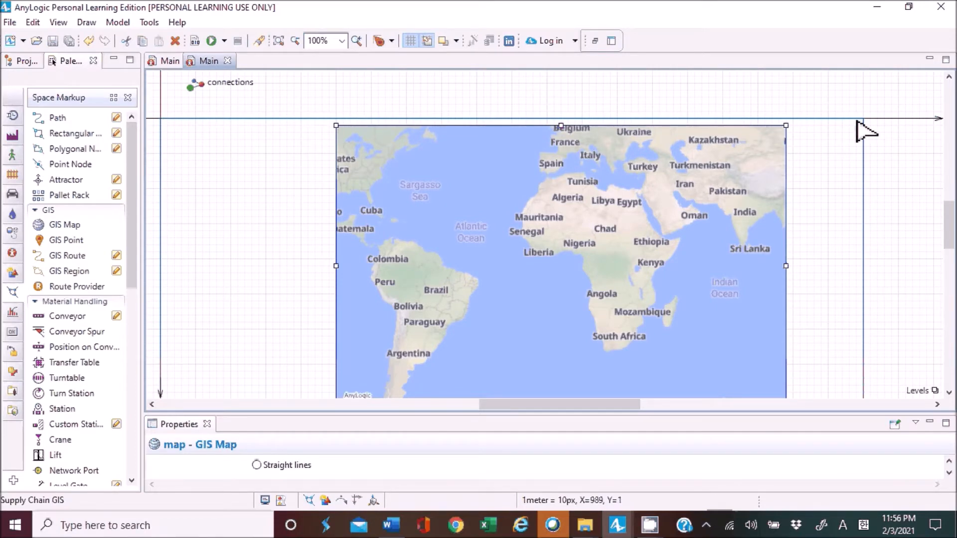
pyautogui.scroll(-8, 856, 206)
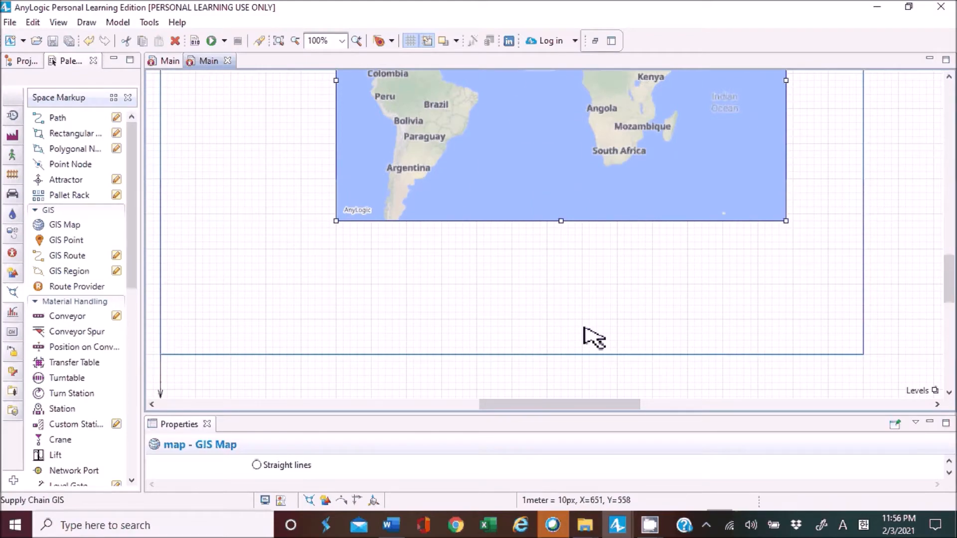
pyautogui.scroll(7, 523, 319)
pyautogui.scroll(-4, 524, 319)
pyautogui.scroll(-3, 171, 306)
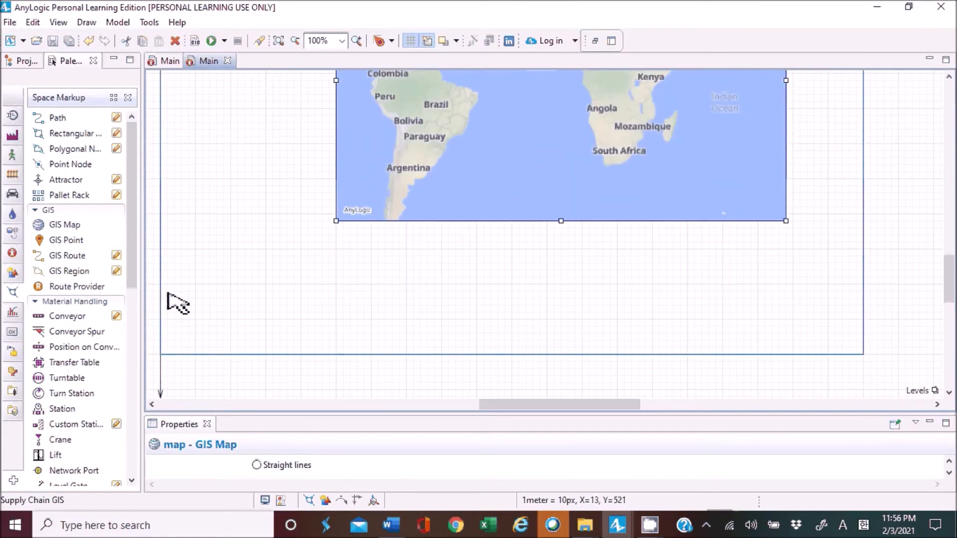
pyautogui.scroll(4, 518, 324)
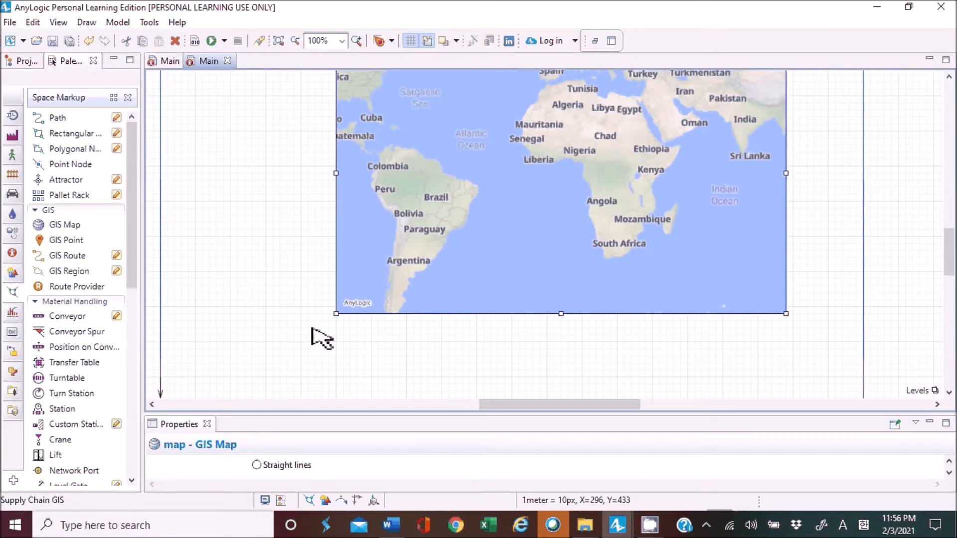
# Shift the GIS map toward the frame's right edge and enlarge it from its lower-left corner.
pyautogui.scroll(5, 331, 246)
pyautogui.moveTo(443, 238); pyautogui.dragTo(468, 238)
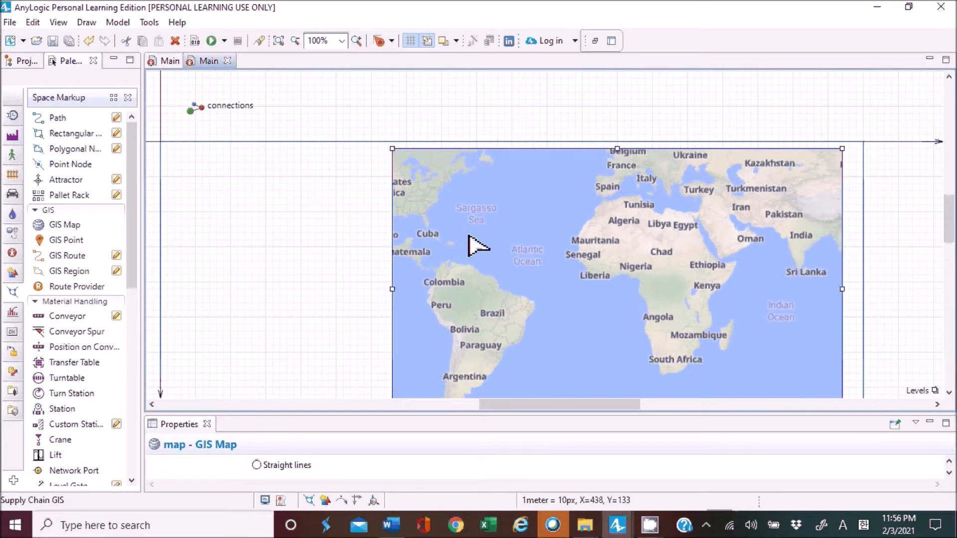
pyautogui.scroll(-2, 468, 236)
pyautogui.scroll(-3, 473, 244)
pyautogui.moveTo(393, 314); pyautogui.dragTo(372, 364)
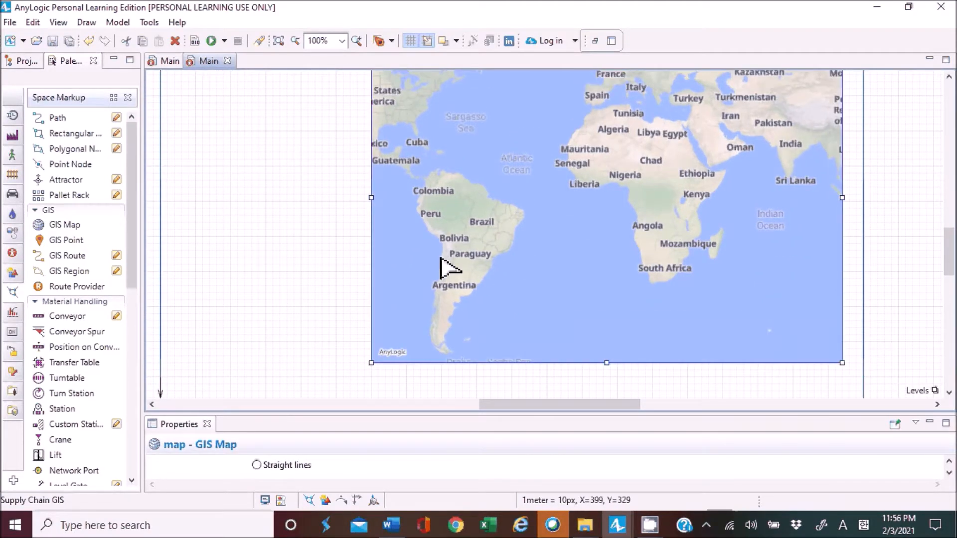
pyautogui.scroll(3, 493, 267)
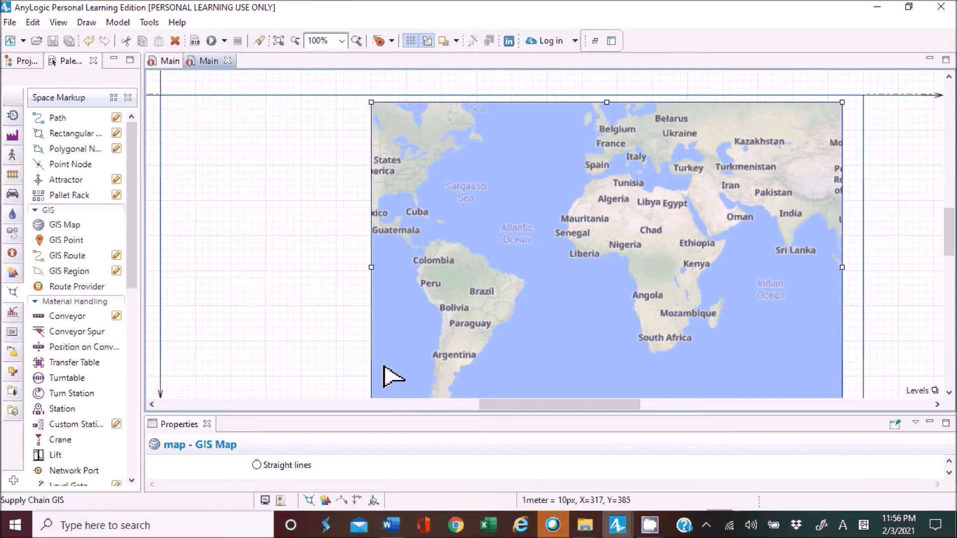
# Edit the GIS map's displayed area to centre and zoom on France, including Paris and Lyon, and leave map editing.
pyautogui.doubleClick(535, 289)
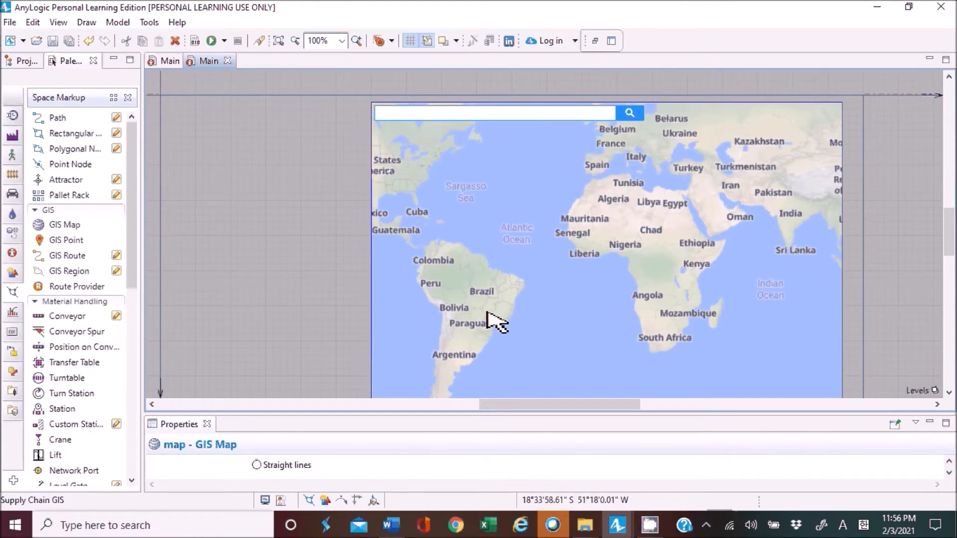
pyautogui.moveTo(621, 230); pyautogui.dragTo(586, 240)
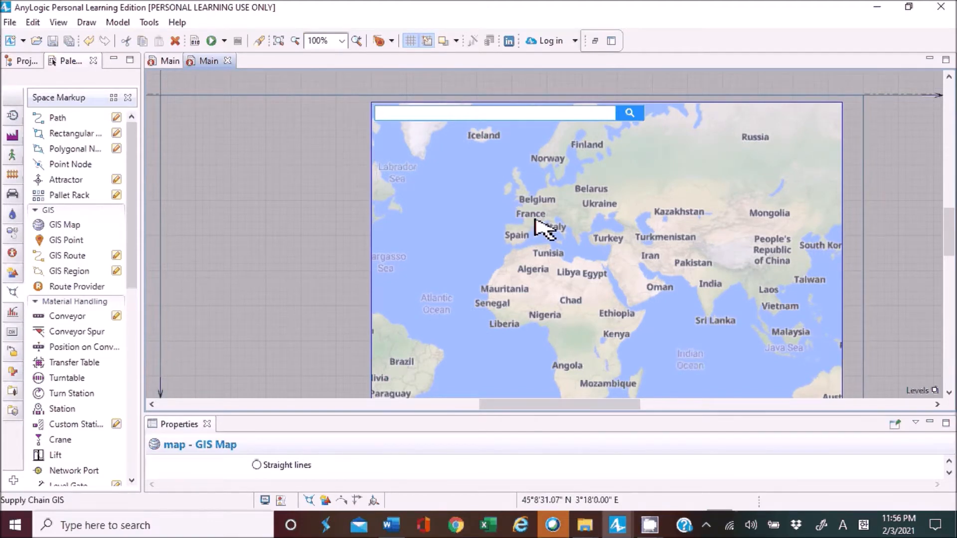
pyautogui.scroll(4, 535, 219)
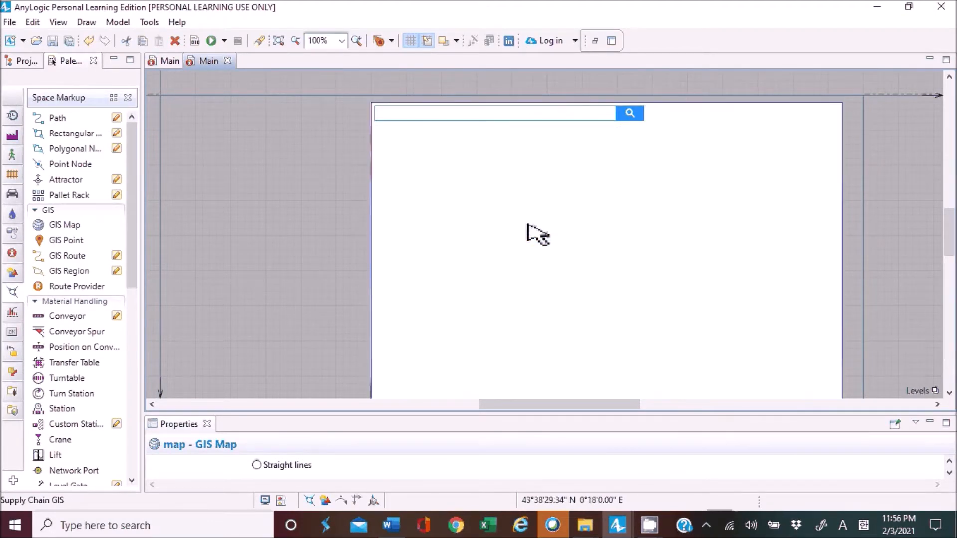
pyautogui.scroll(-2, 527, 224)
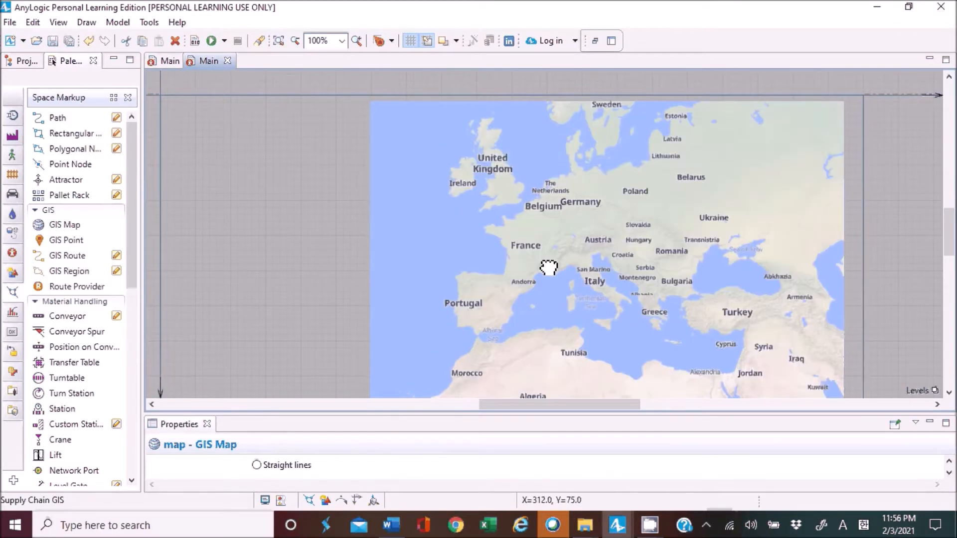
pyautogui.scroll(1, 553, 272)
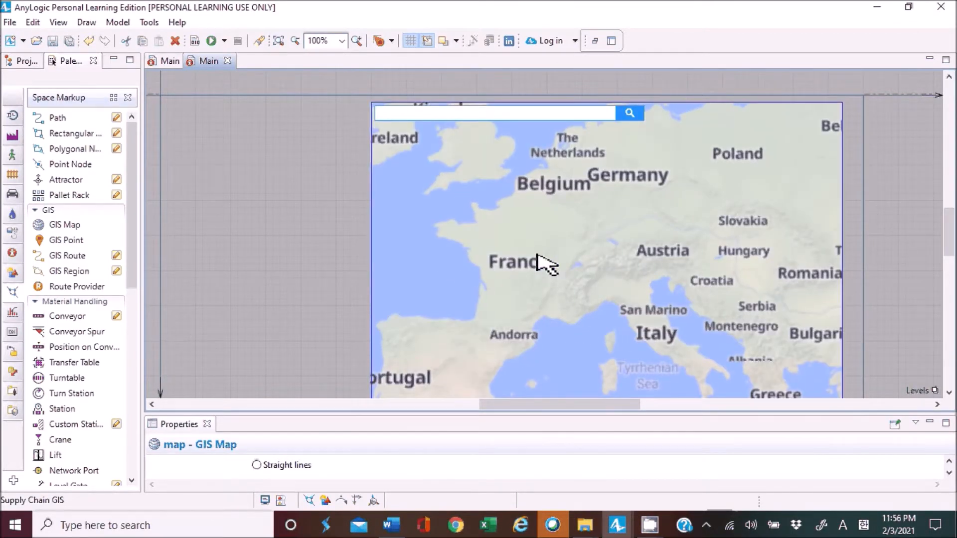
pyautogui.scroll(1, 557, 265)
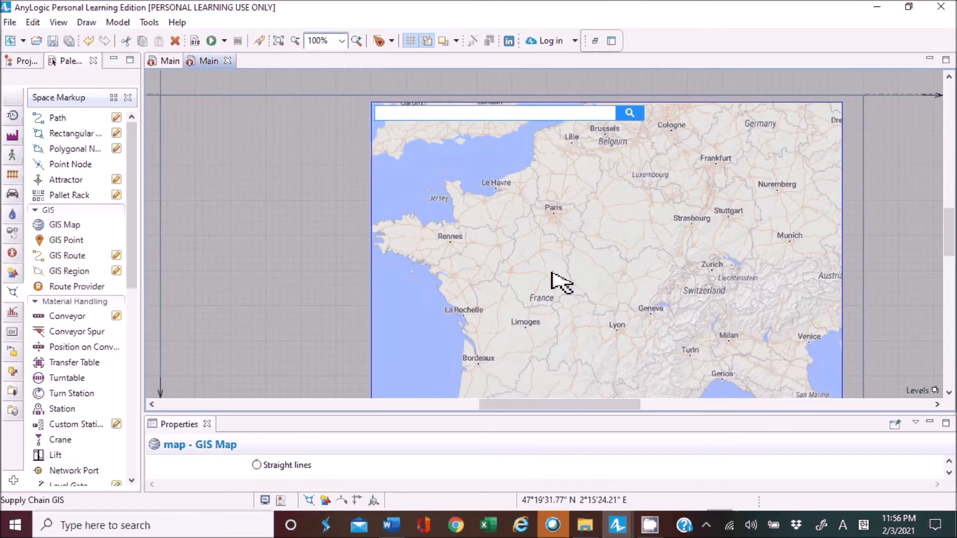
pyautogui.moveTo(552, 274); pyautogui.dragTo(593, 266)
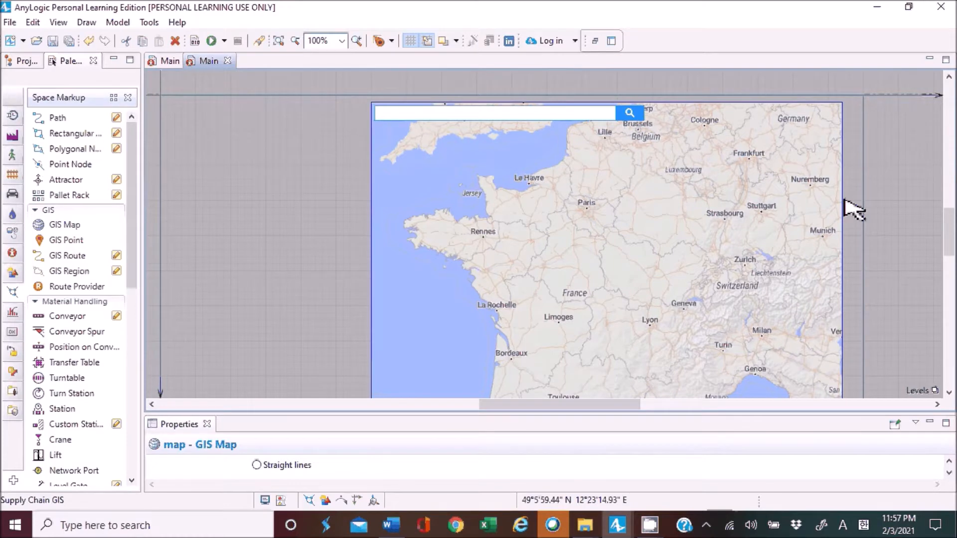
pyautogui.click(858, 209)
pyautogui.click(252, 276)
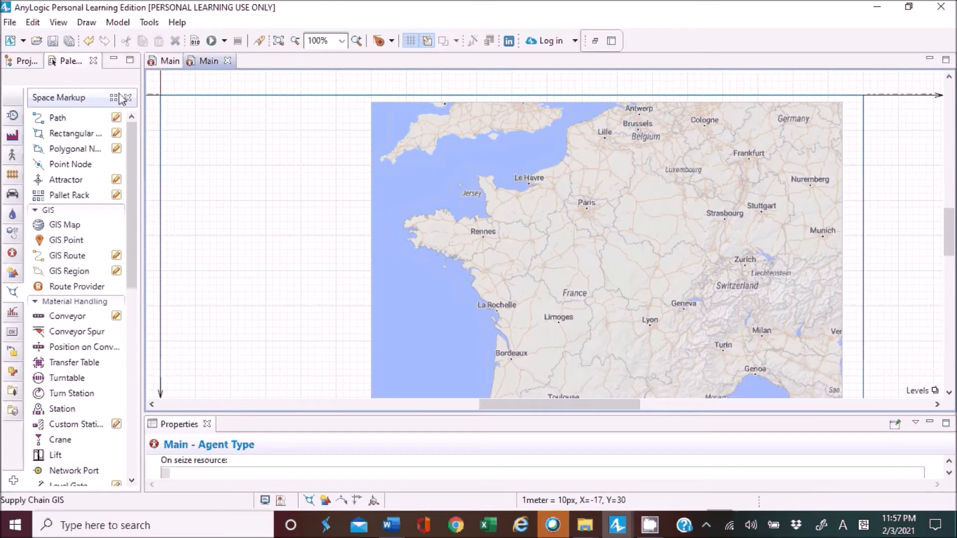
# Place a new Agent on the Main diagram beside the GIS map and choose to create a single agent.
pyautogui.click(23, 61)
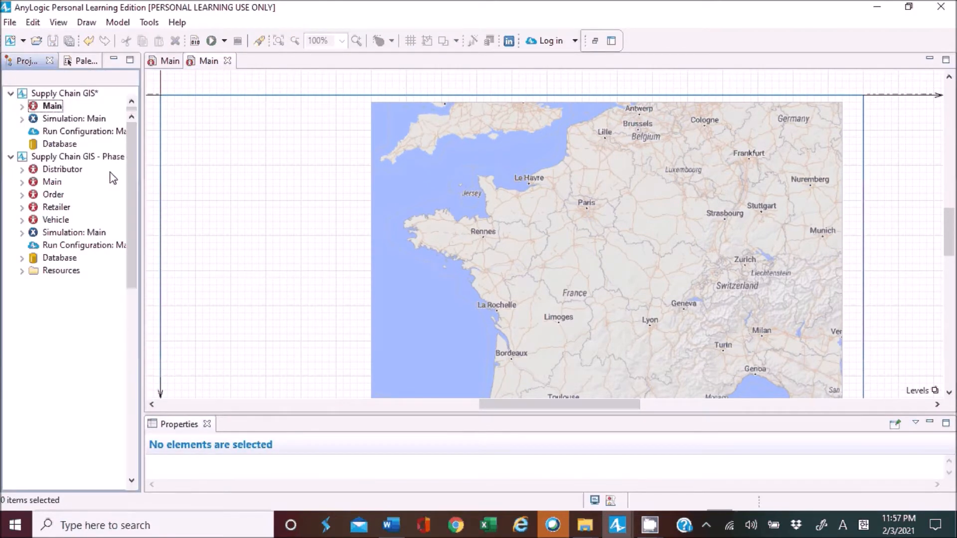
pyautogui.click(84, 61)
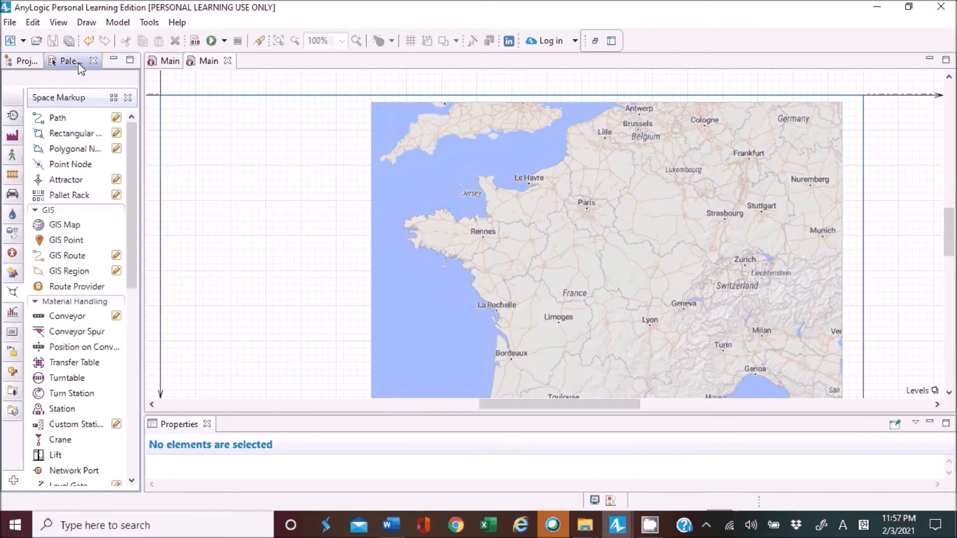
pyautogui.click(14, 254)
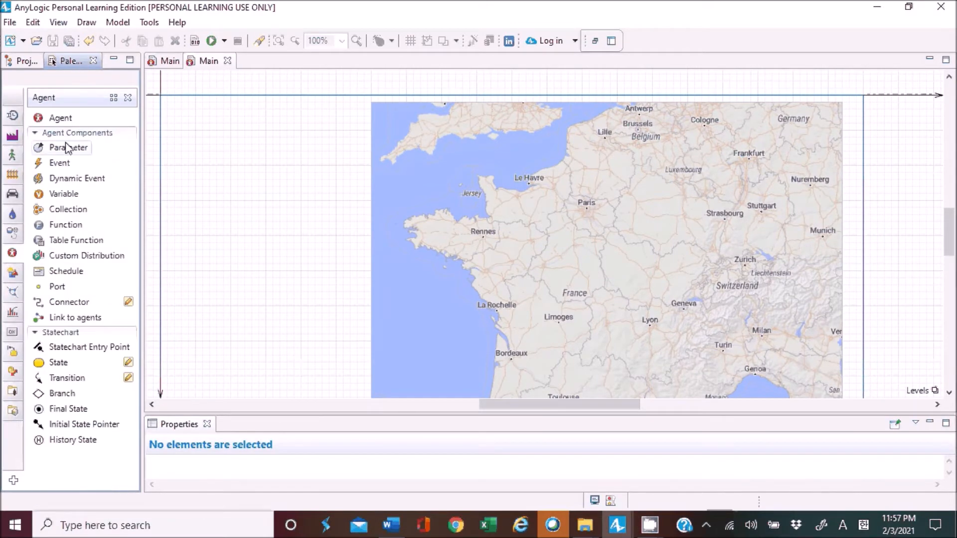
pyautogui.moveTo(13, 255)
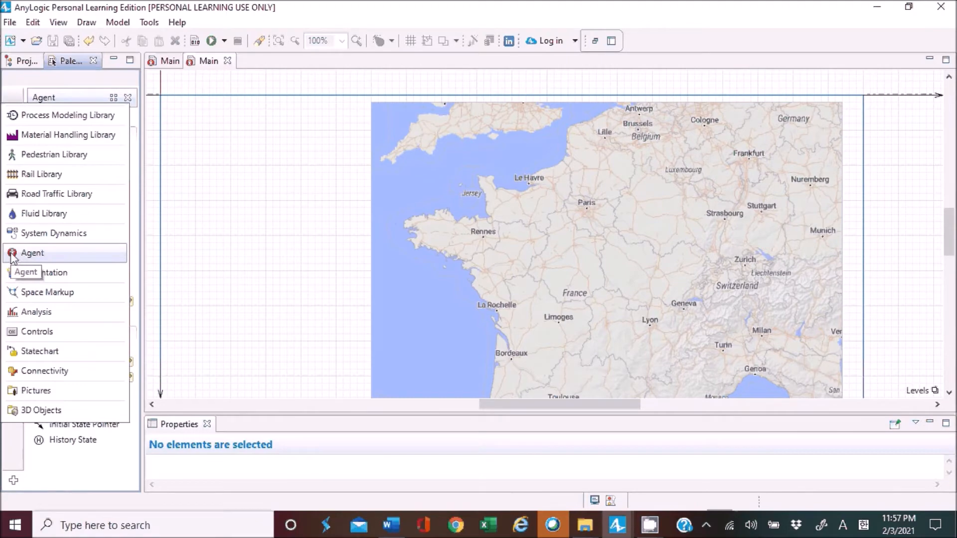
pyautogui.click(13, 254)
pyautogui.moveTo(69, 123); pyautogui.dragTo(240, 135)
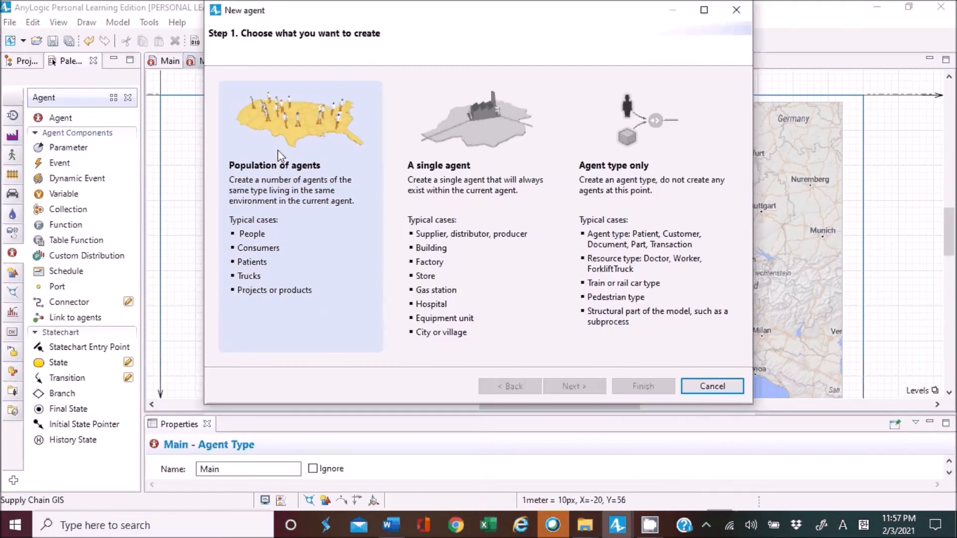
pyautogui.click(428, 165)
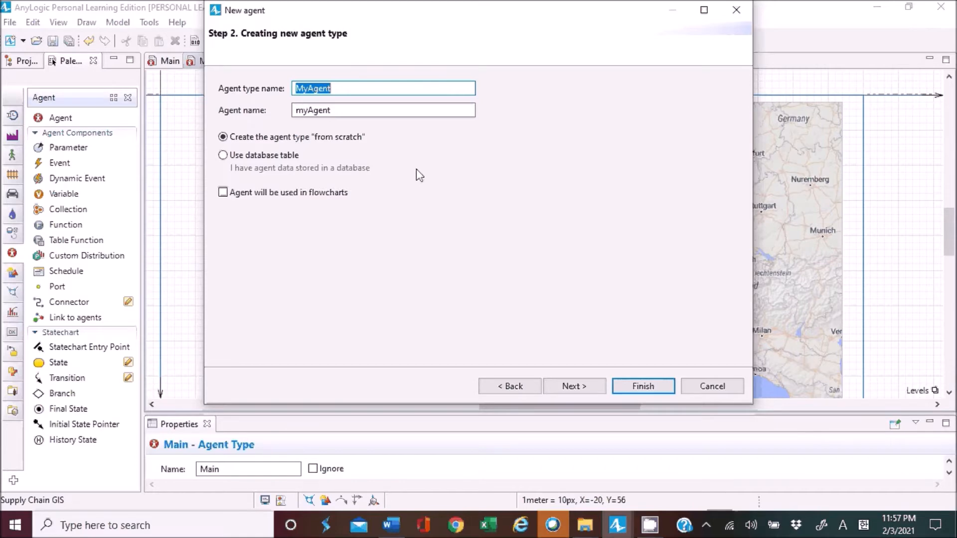
# Name the new agent type Distributor, created from scratch, and continue to its animation settings.
pyautogui.write('Dis')
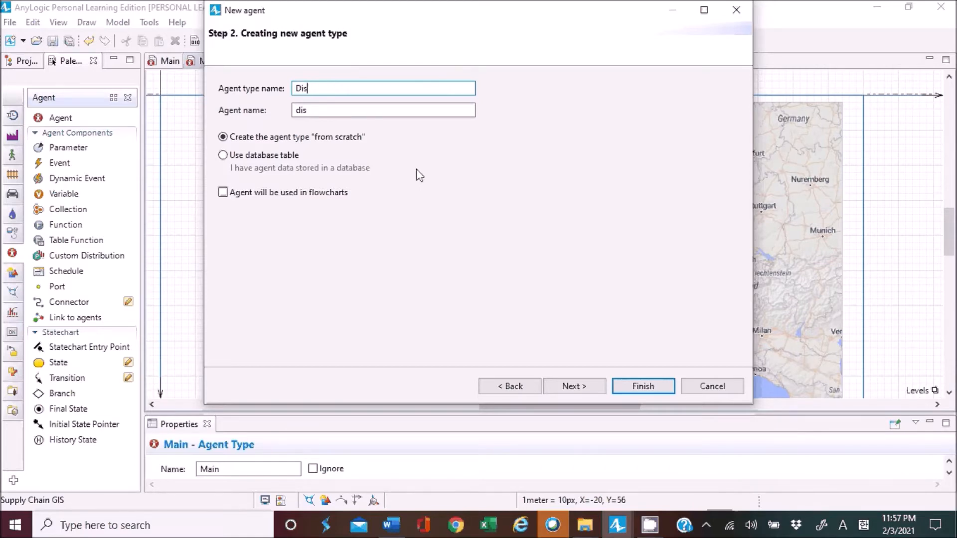
pyautogui.write('tributor')
pyautogui.click(582, 388)
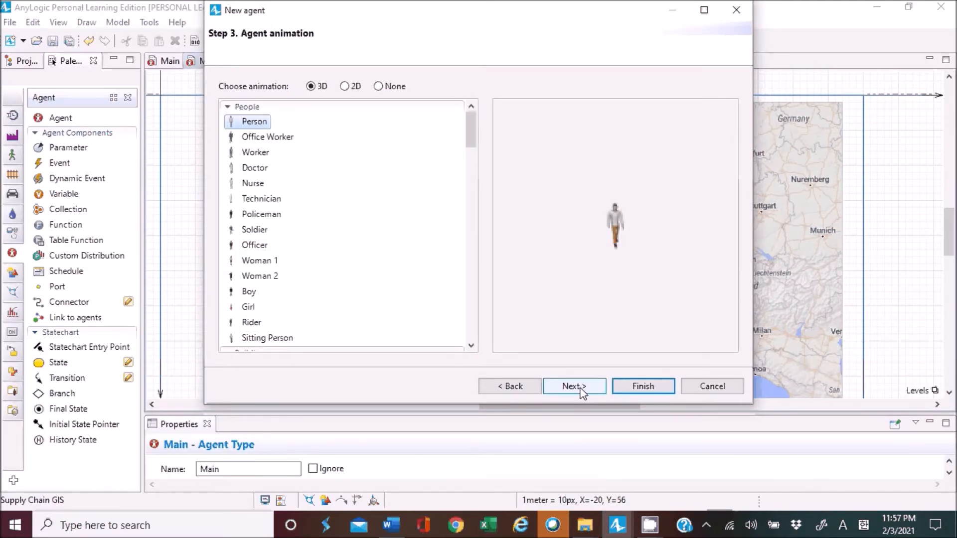
# Give the Distributor agent the 2D Warehouse animation and finish creating it.
pyautogui.click(345, 86)
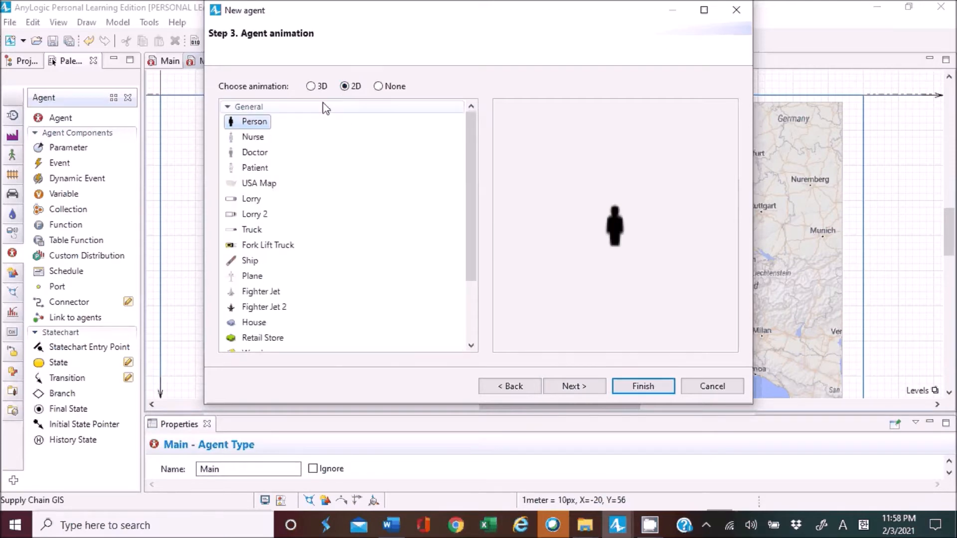
pyautogui.click(312, 86)
pyautogui.click(345, 87)
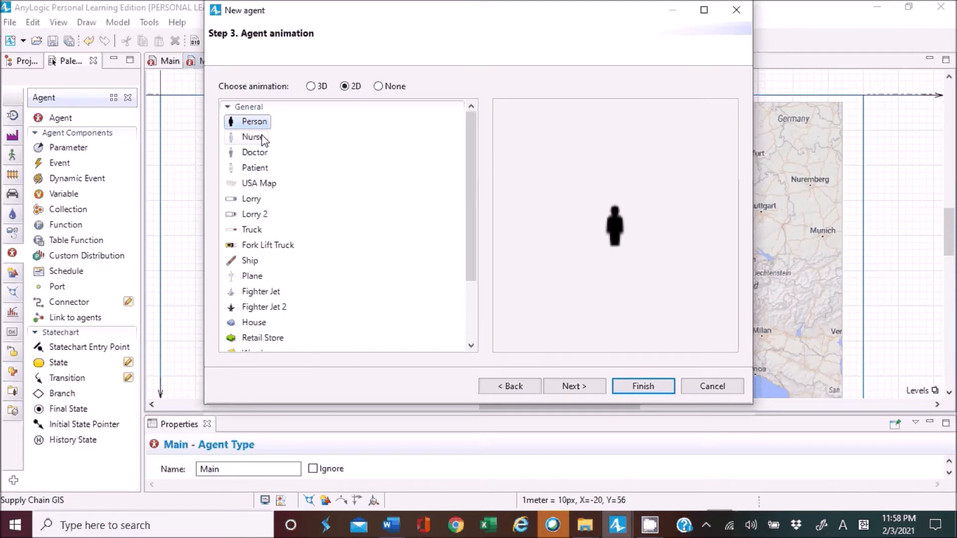
pyautogui.scroll(-2, 279, 256)
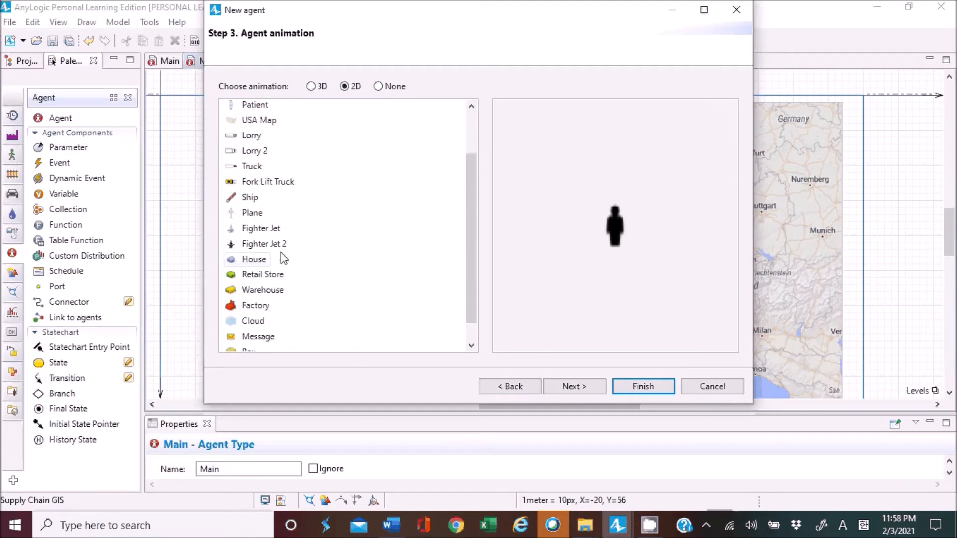
pyautogui.click(267, 290)
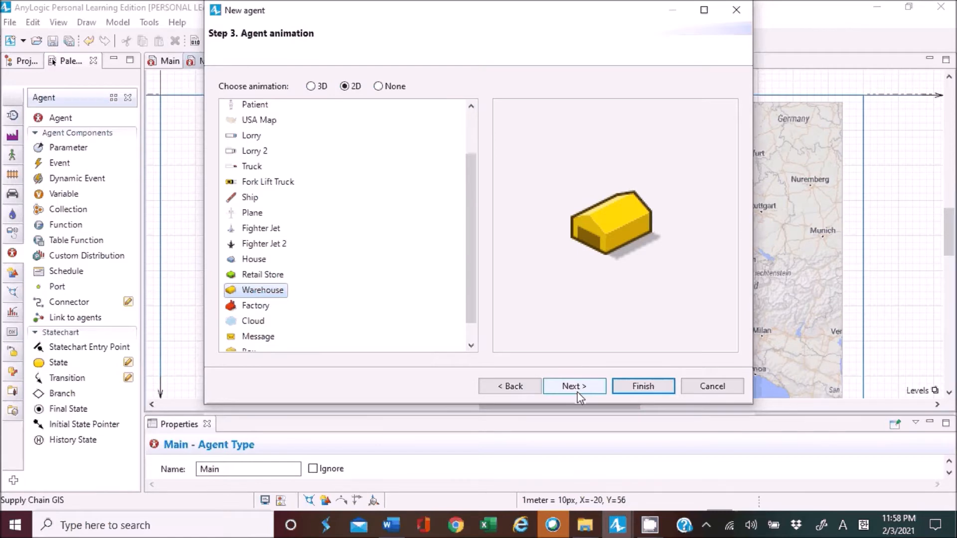
pyautogui.click(637, 390)
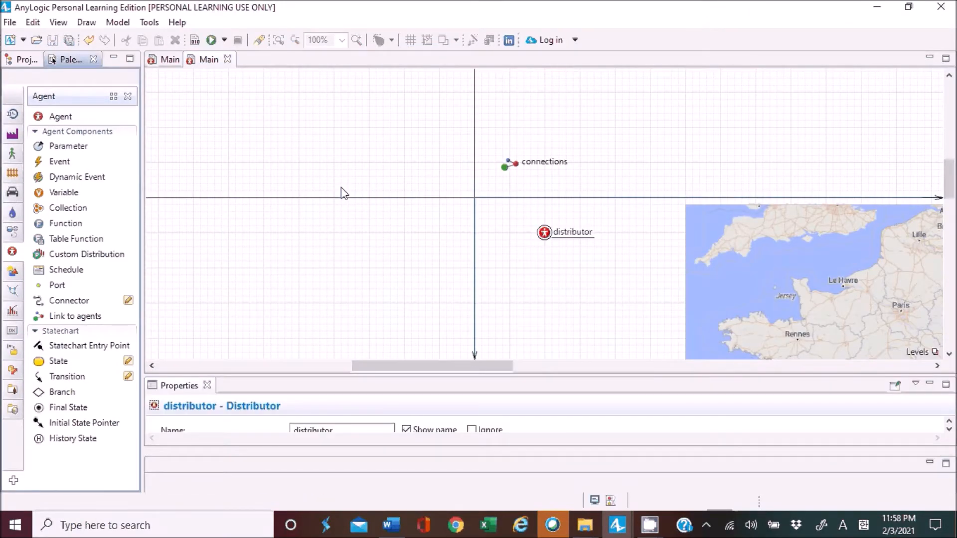
# Open the GIS map for editing and zoom its displayed area in on Paris and its surroundings.
pyautogui.moveTo(481, 366); pyautogui.dragTo(570, 367)
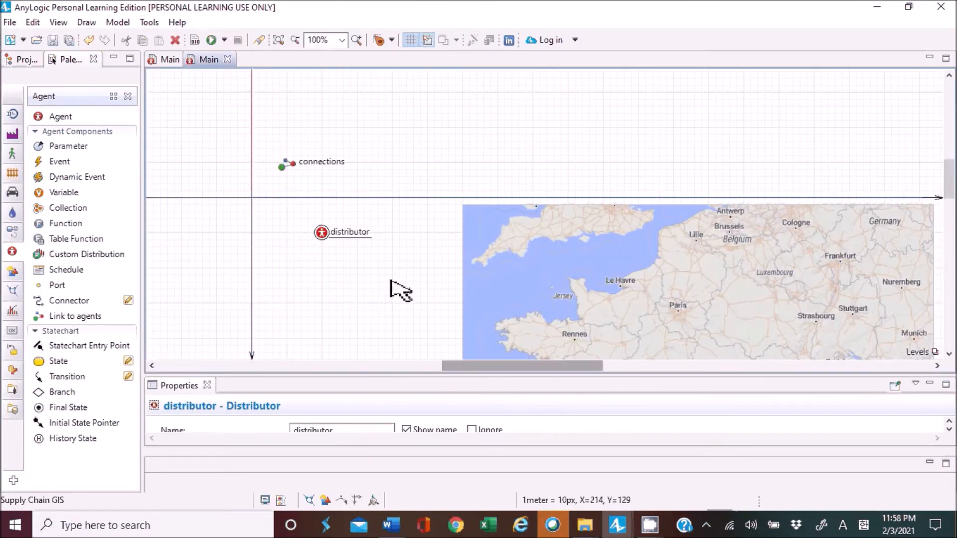
pyautogui.scroll(-2, 393, 286)
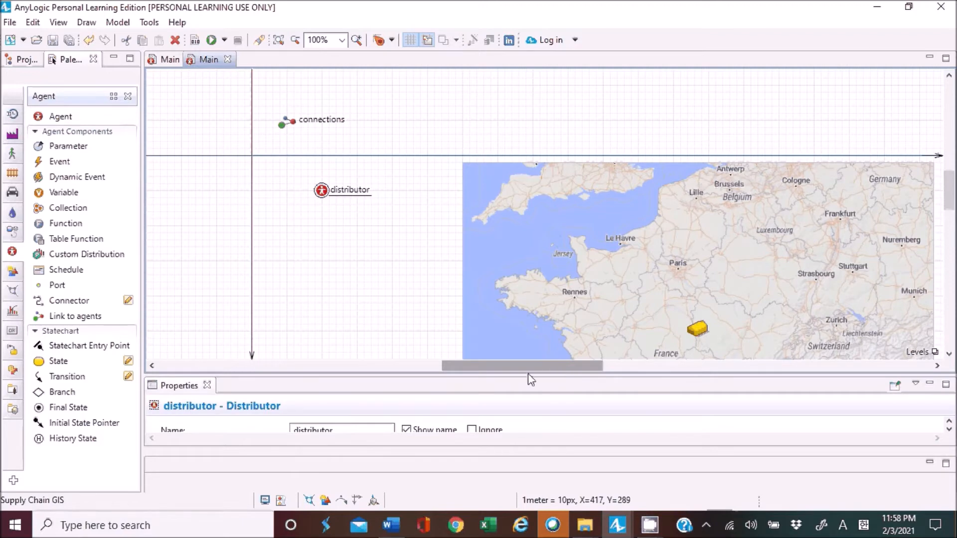
pyautogui.moveTo(561, 367); pyautogui.dragTo(613, 301)
pyautogui.scroll(-1, 614, 300)
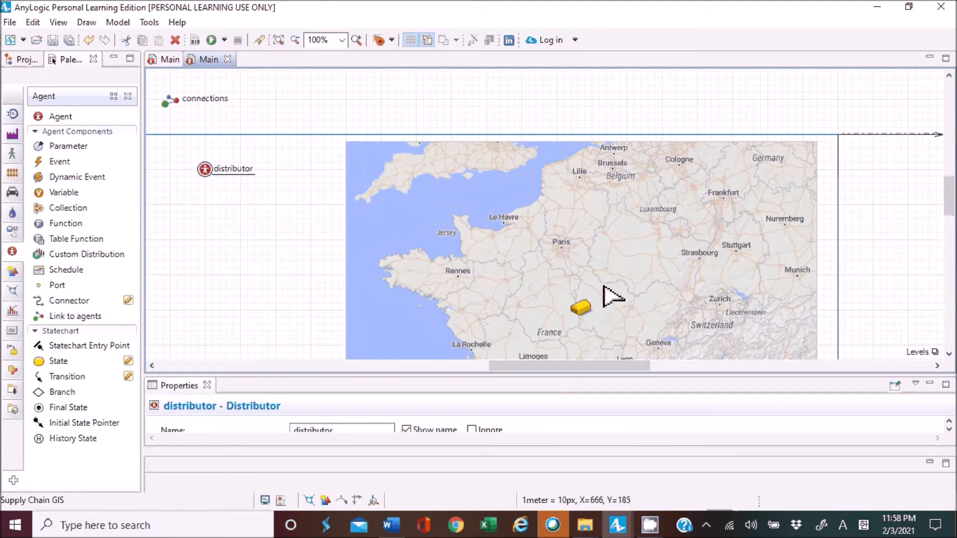
pyautogui.click(560, 239)
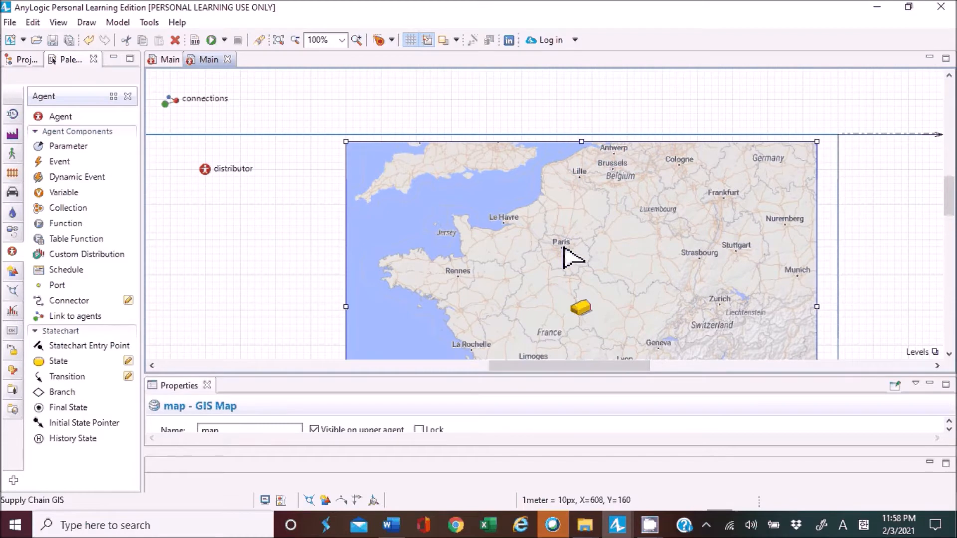
pyautogui.doubleClick(564, 248)
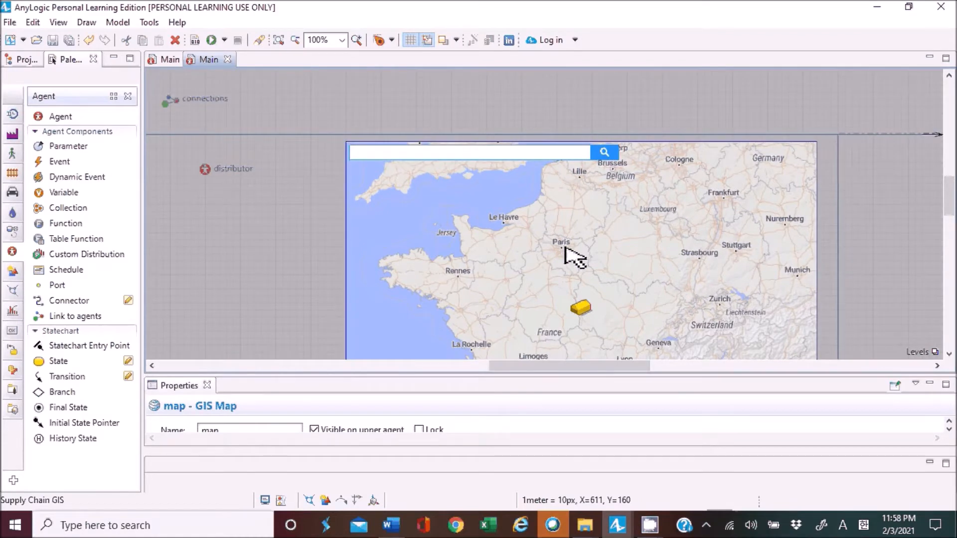
pyautogui.scroll(1, 565, 248)
pyautogui.scroll(1, 565, 248)
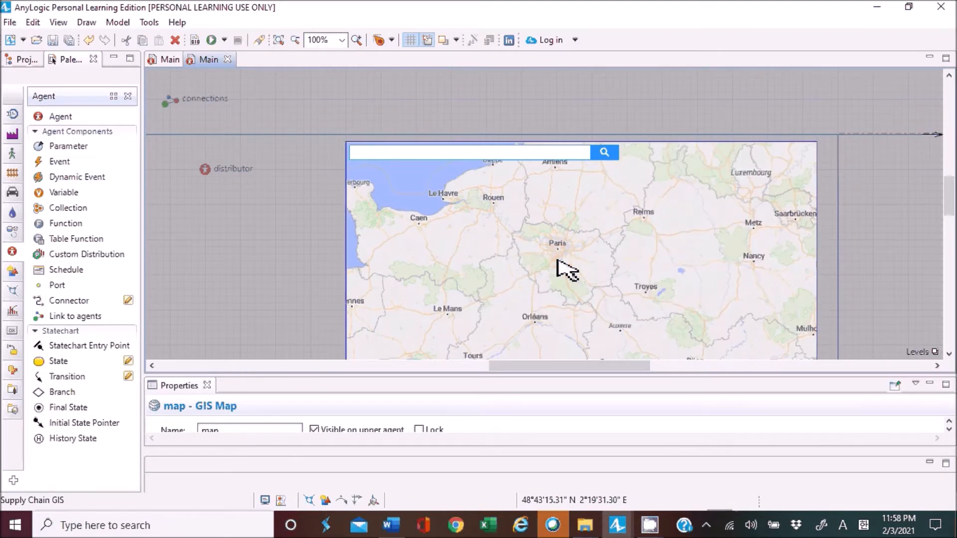
pyautogui.scroll(1, 558, 261)
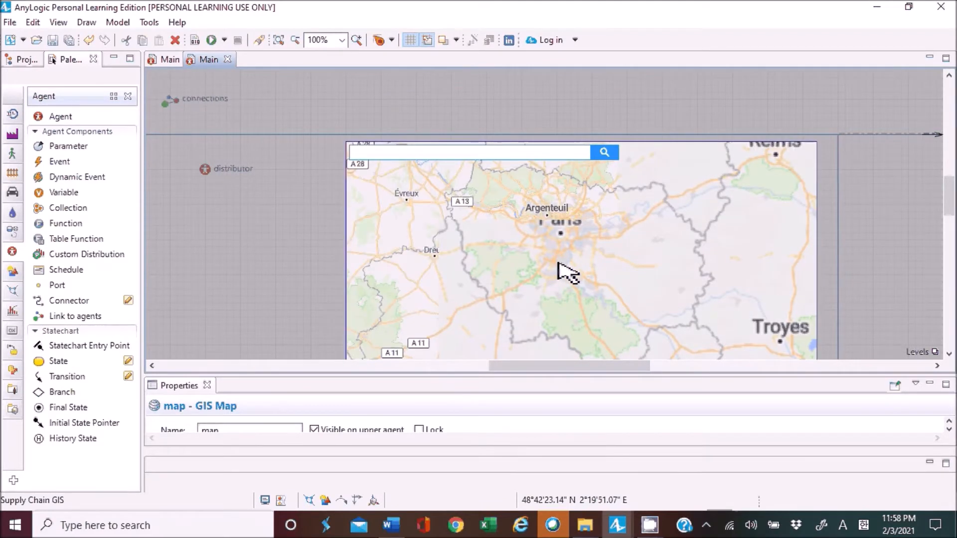
pyautogui.scroll(1, 569, 271)
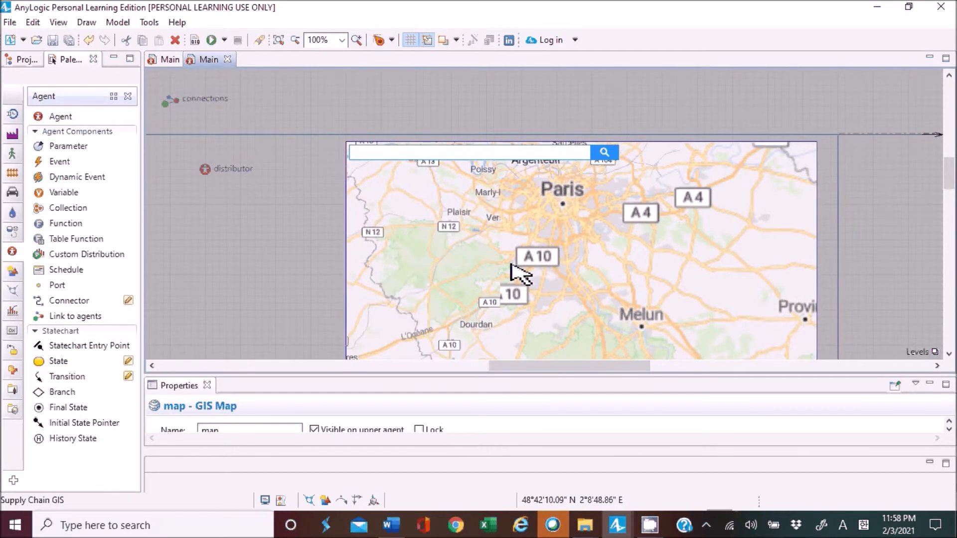
pyautogui.scroll(1, 539, 248)
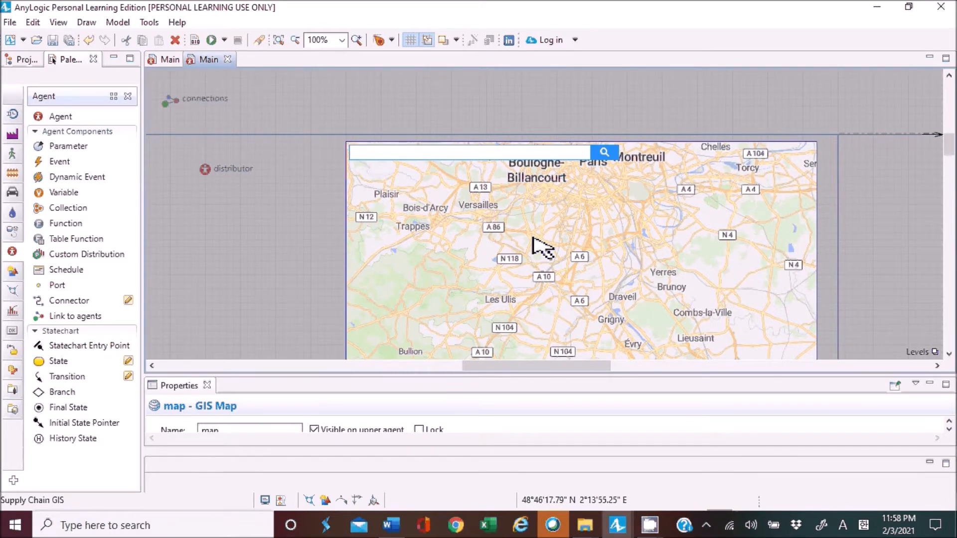
# Shift and zoom the GIS map's displayed area to centre on Boulogne-Billancourt, keeping Paris in view.
pyautogui.moveTo(536, 224); pyautogui.dragTo(534, 261)
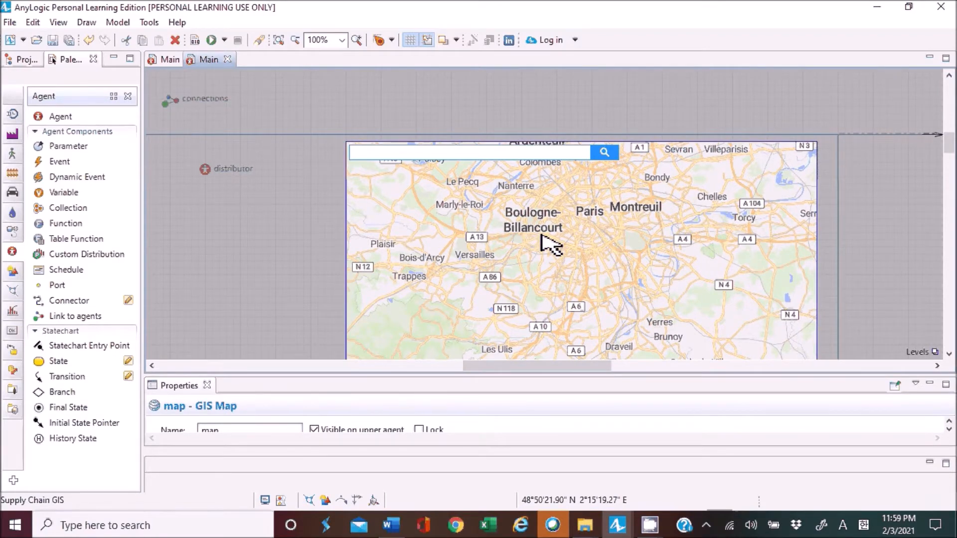
pyautogui.scroll(1, 549, 243)
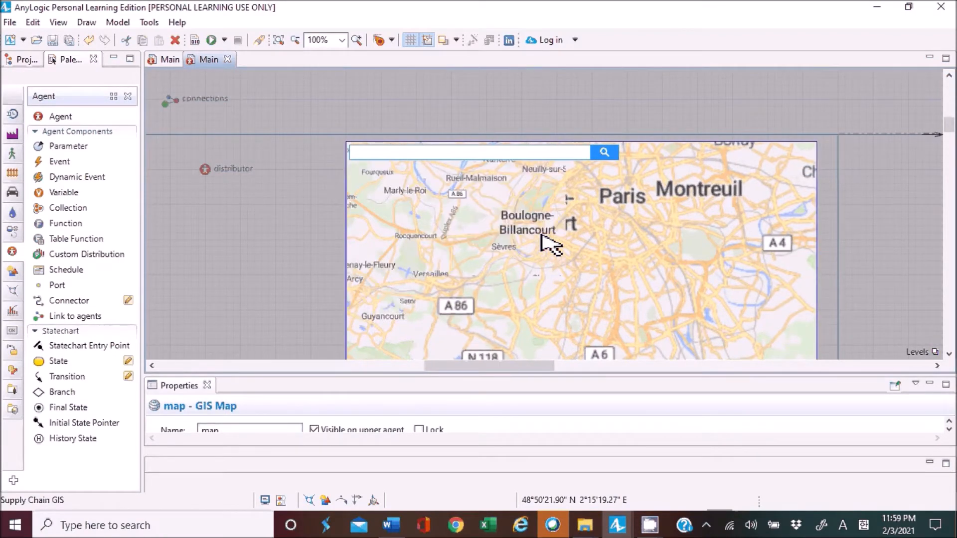
pyautogui.scroll(1, 586, 264)
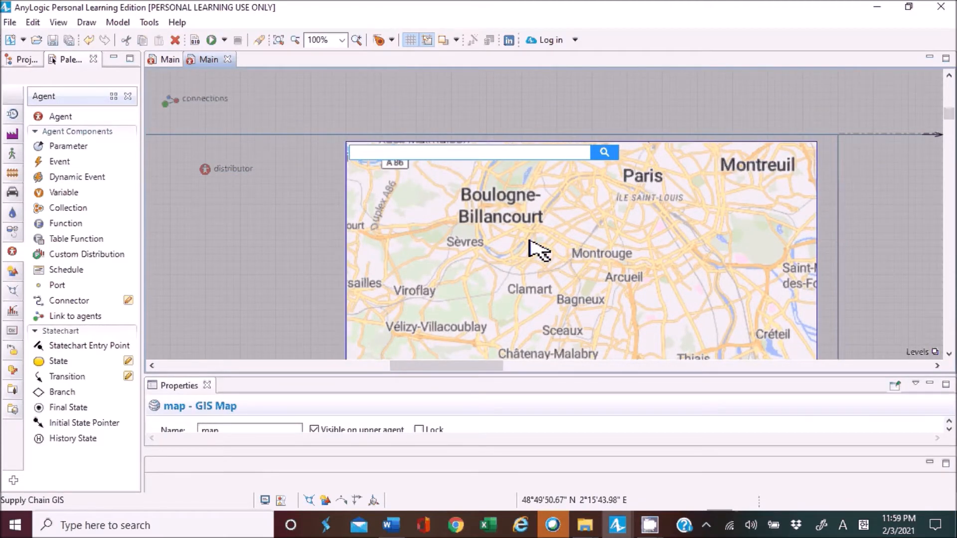
pyautogui.moveTo(516, 253); pyautogui.dragTo(554, 310)
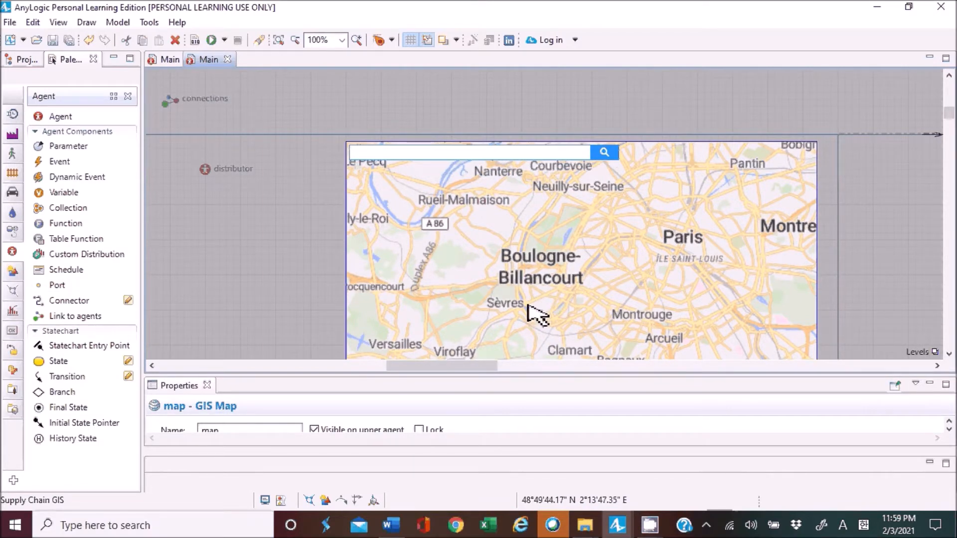
# Place a GIS Point on the map just below Boulogne-Billancourt, near Sèvres, and leave map editing.
pyautogui.click(14, 293)
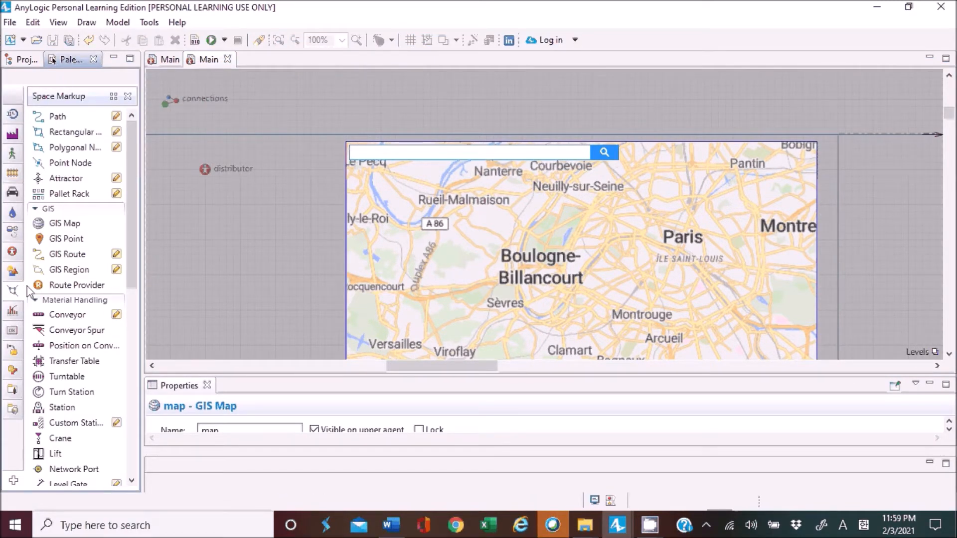
pyautogui.moveTo(15, 295)
pyautogui.moveTo(56, 244); pyautogui.dragTo(529, 300)
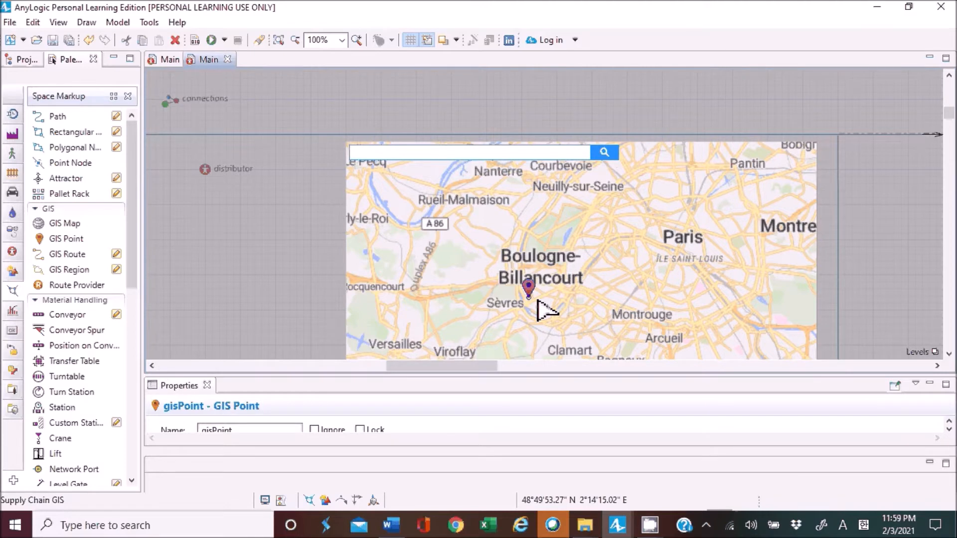
pyautogui.moveTo(541, 374); pyautogui.dragTo(568, 289)
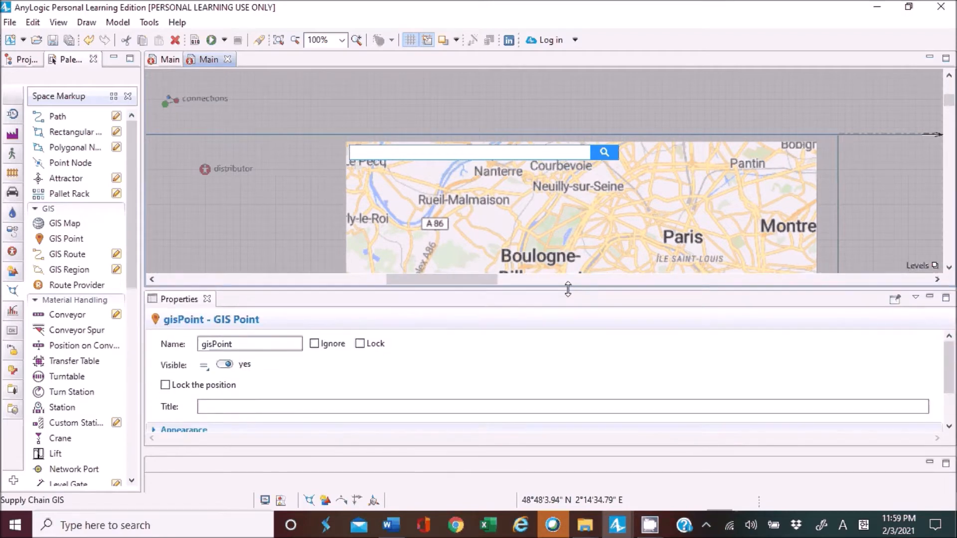
pyautogui.click(256, 346)
pyautogui.click(296, 412)
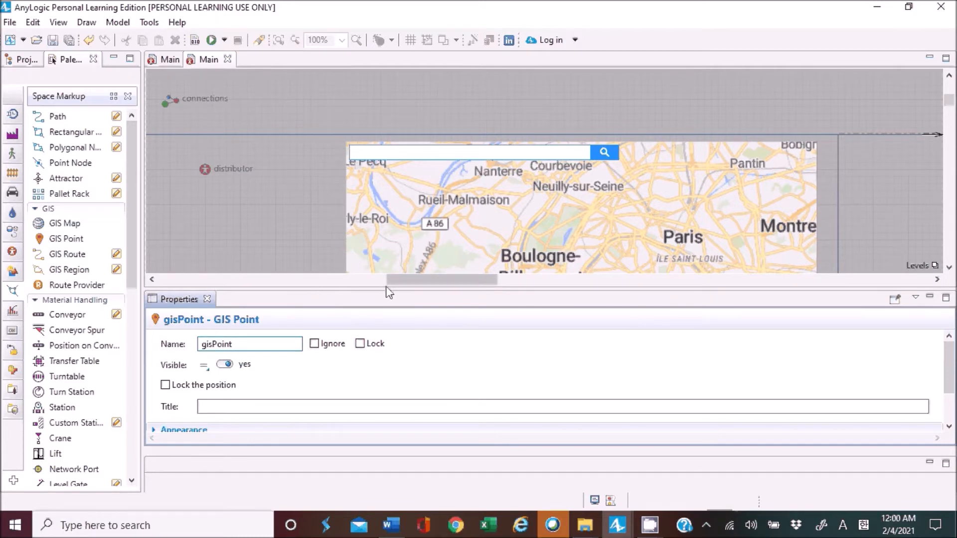
pyautogui.moveTo(389, 288); pyautogui.dragTo(394, 358)
pyautogui.click(267, 267)
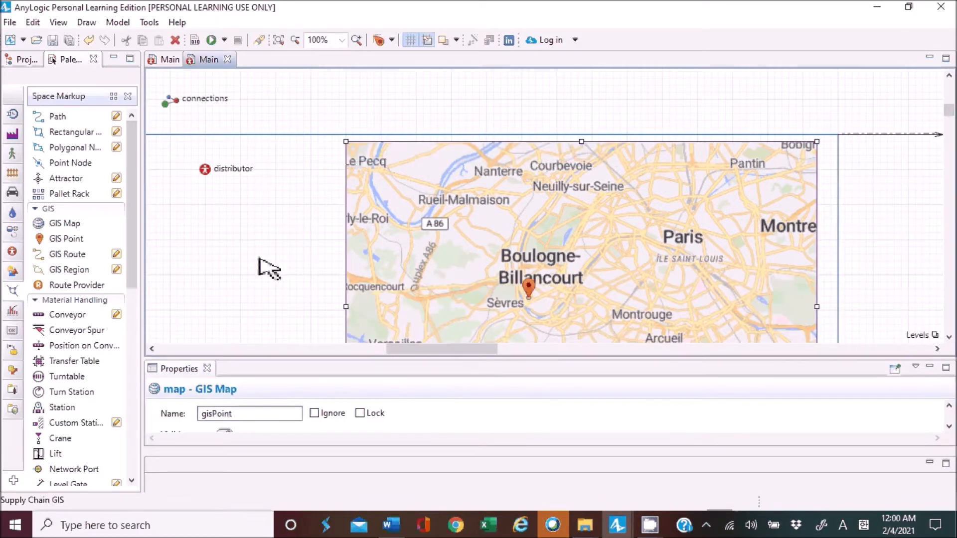
# Set the distributor agent's initial location to be in the node gisPoint.
pyautogui.click(206, 171)
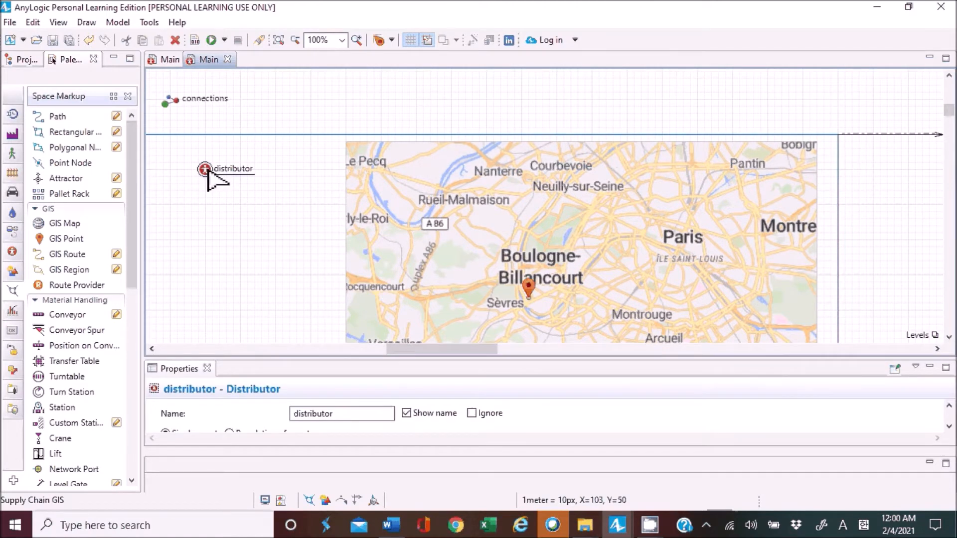
pyautogui.moveTo(361, 364); pyautogui.dragTo(359, 206)
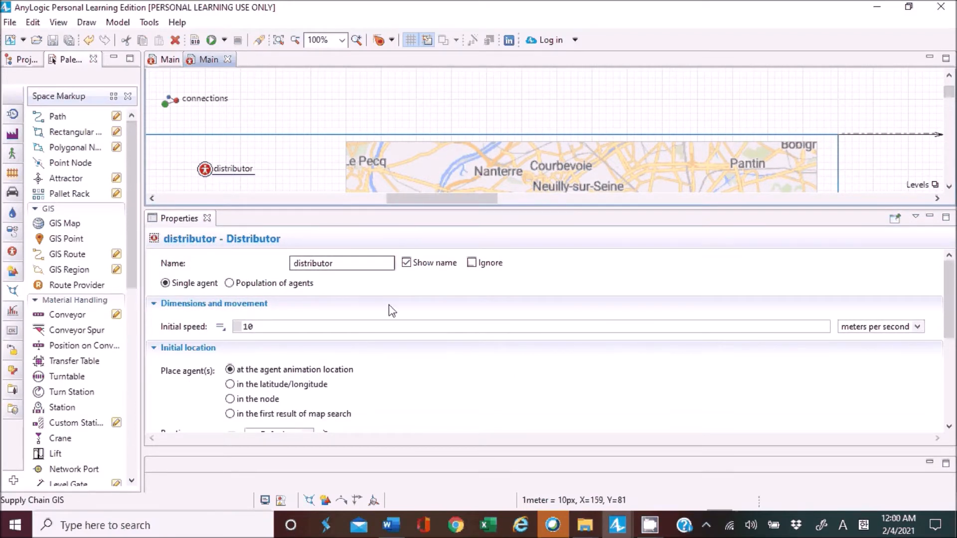
pyautogui.scroll(-3, 403, 317)
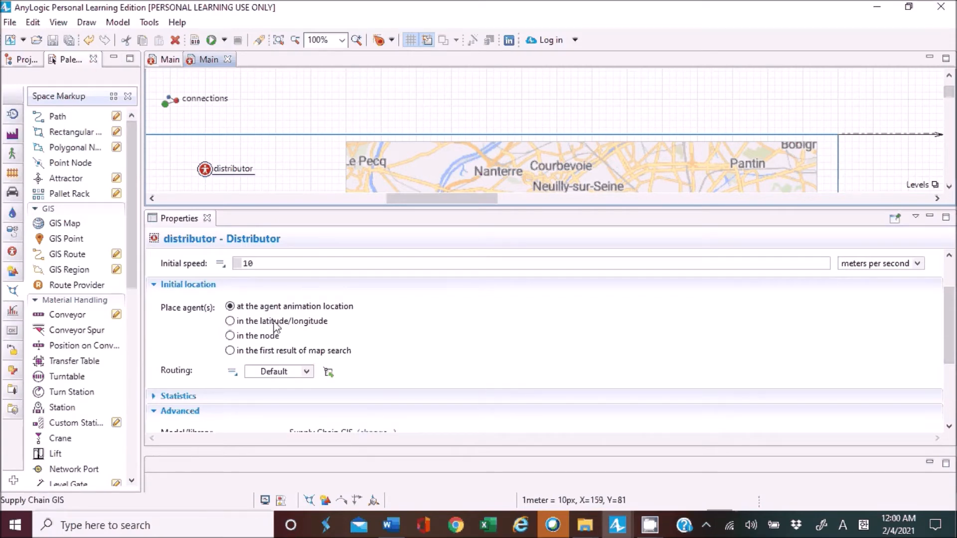
pyautogui.click(265, 337)
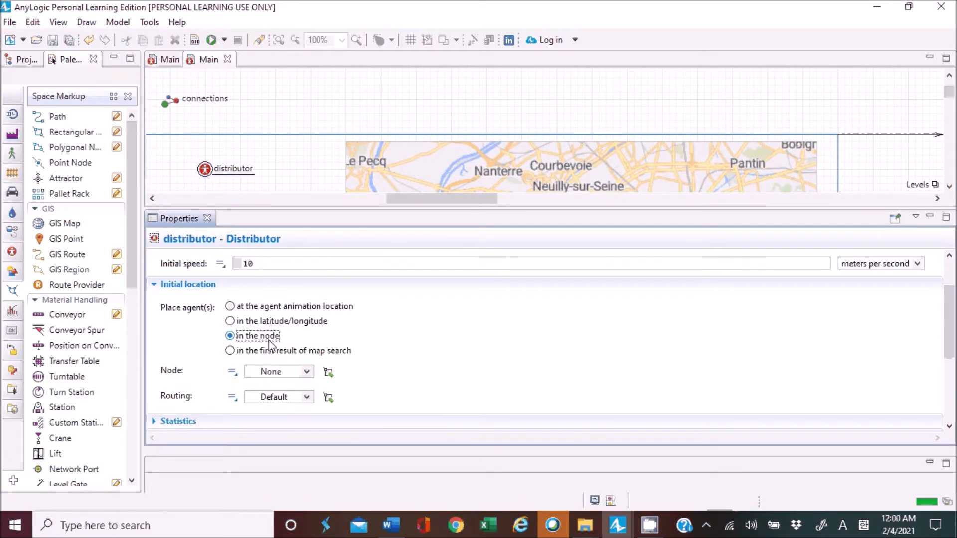
pyautogui.click(306, 372)
pyautogui.click(275, 399)
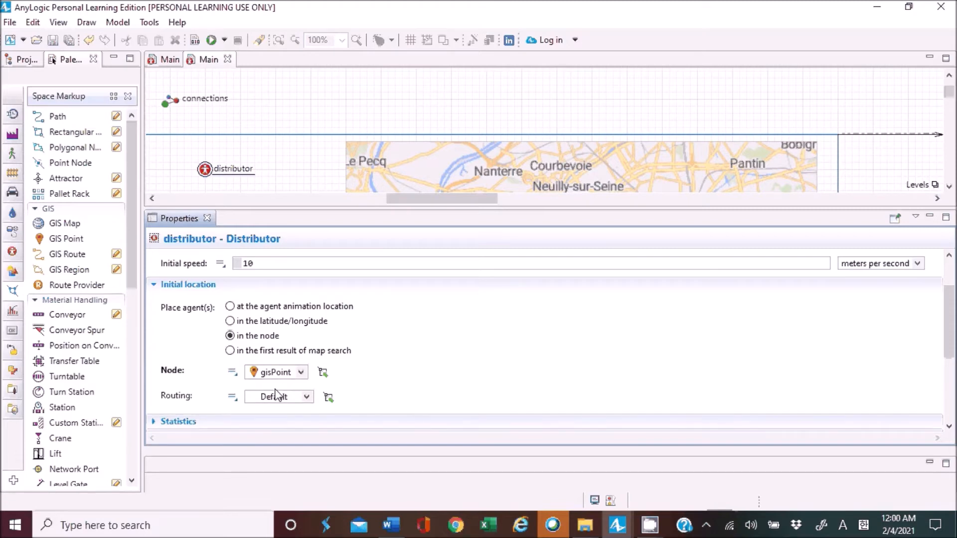
# Run the Supply Chain GIS simulation to check the distributor's position on the map, close the run and save the model.
pyautogui.click(212, 42)
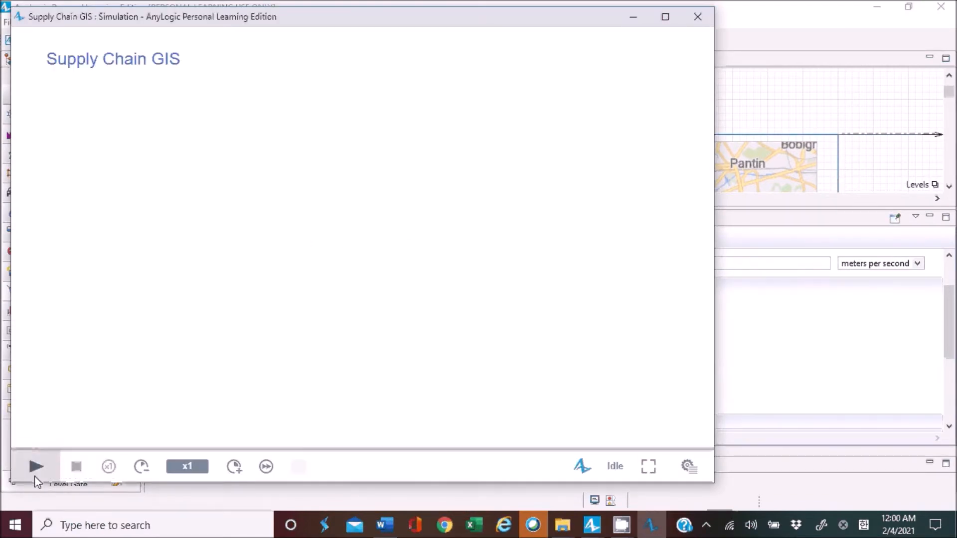
pyautogui.click(37, 468)
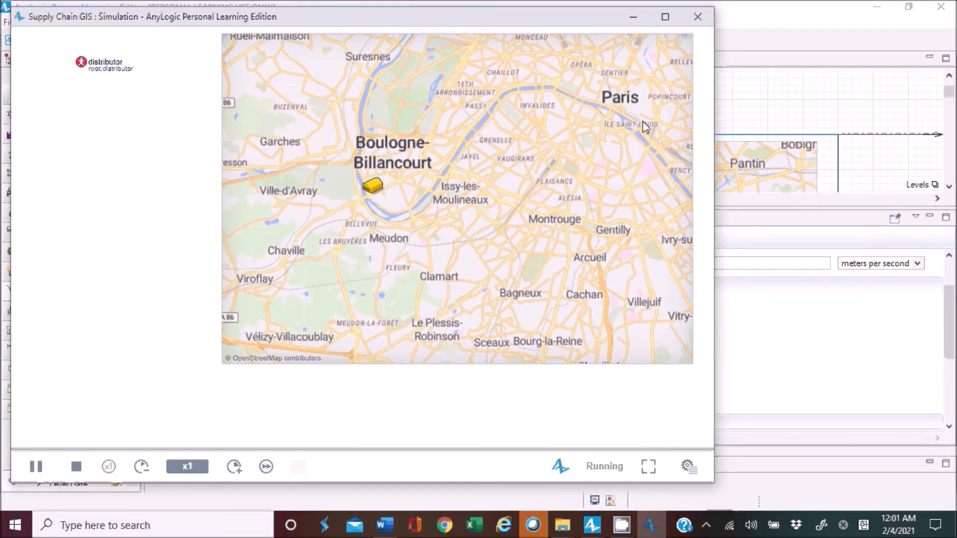
pyautogui.click(698, 18)
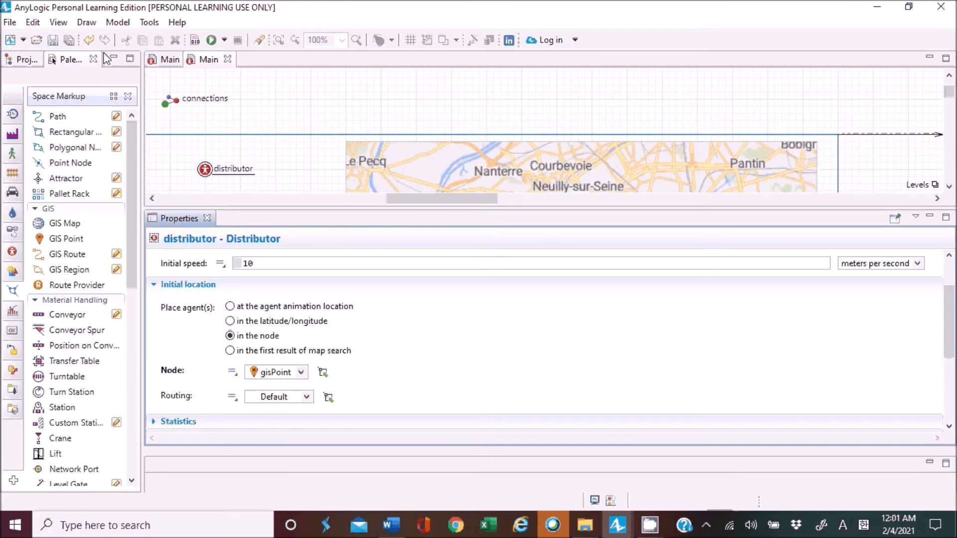
pyautogui.click(53, 40)
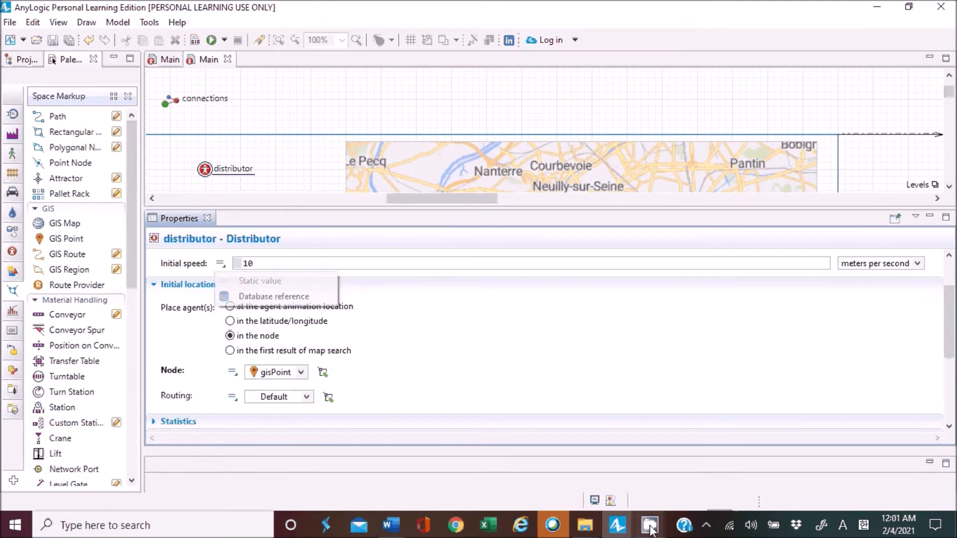
pyautogui.click(299, 166)
pyautogui.scroll(-1, 299, 166)
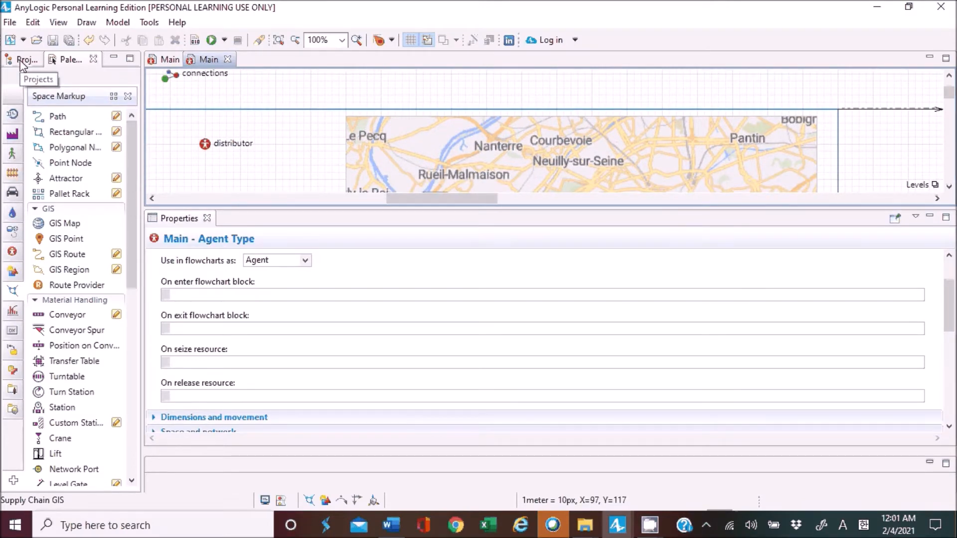
pyautogui.click(21, 62)
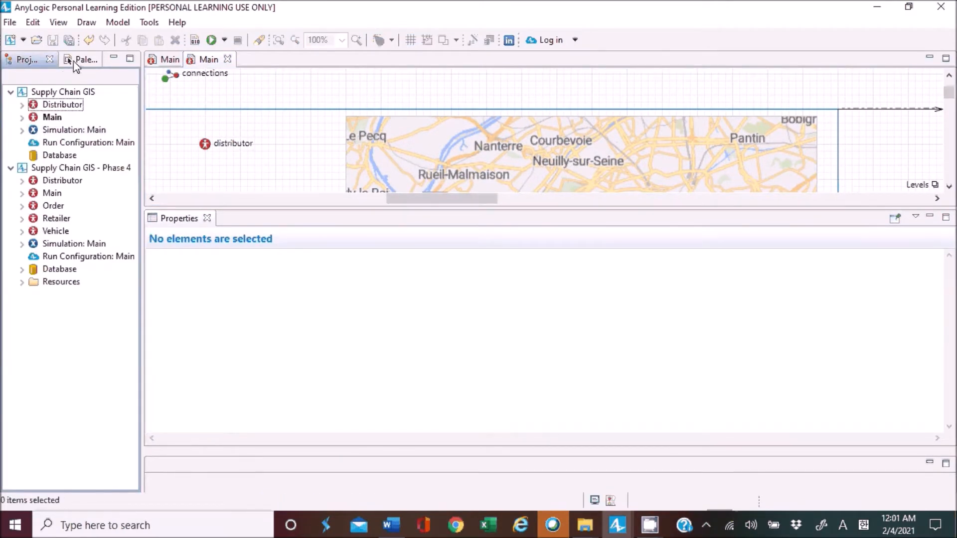
pyautogui.click(75, 64)
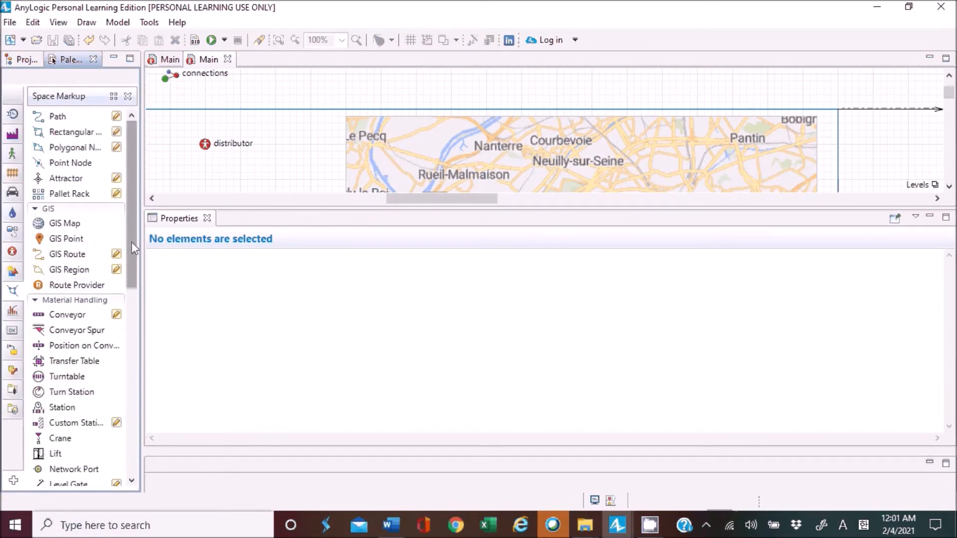
# Place a new Agent on the Main diagram just below the distributor and choose to create a population of agents.
pyautogui.click(13, 251)
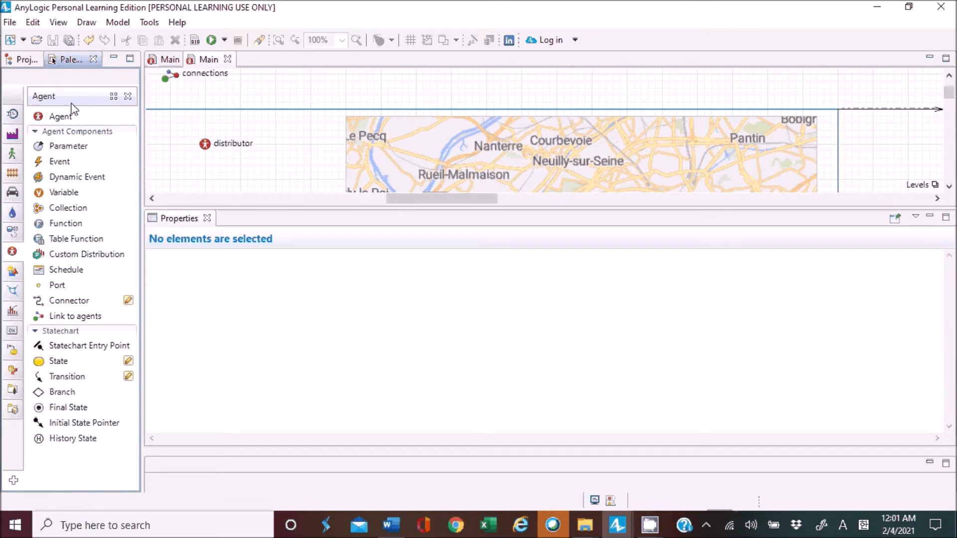
pyautogui.moveTo(62, 119); pyautogui.dragTo(208, 172)
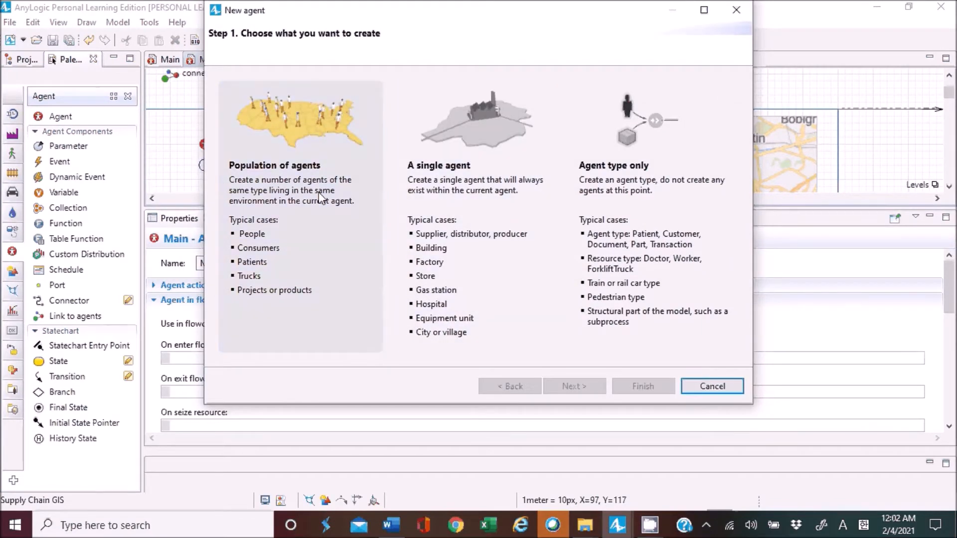
pyautogui.click(319, 193)
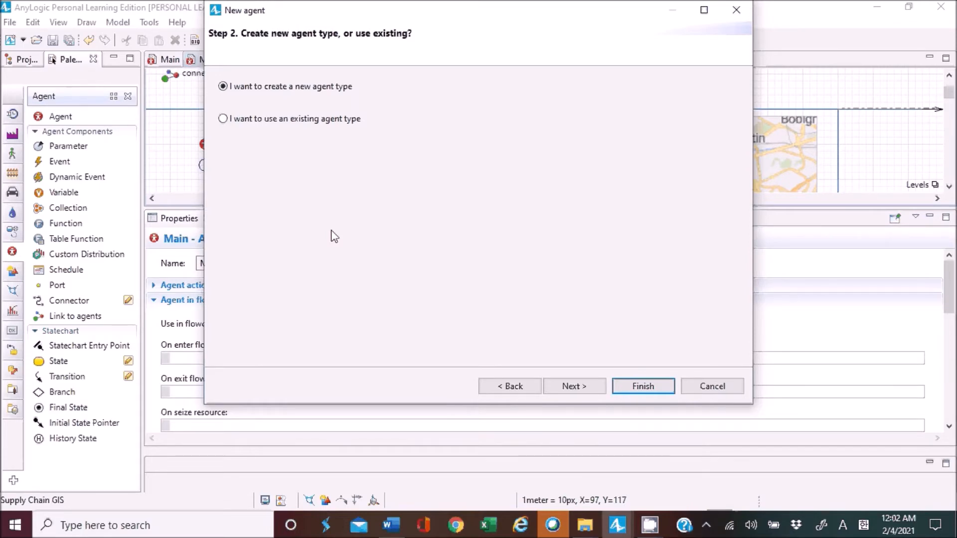
# Create a new agent type named Retailer with the population name retailers.
pyautogui.click(574, 391)
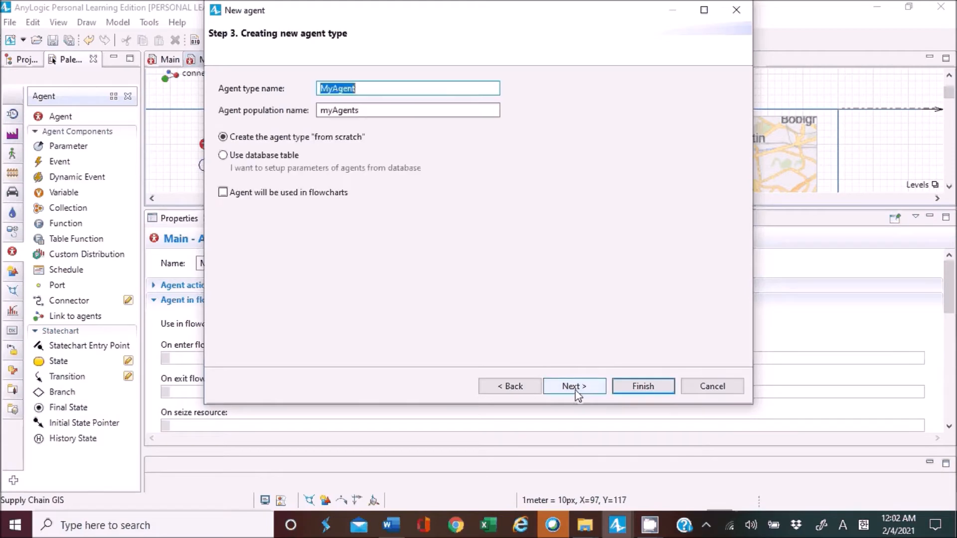
pyautogui.write('Retailr')
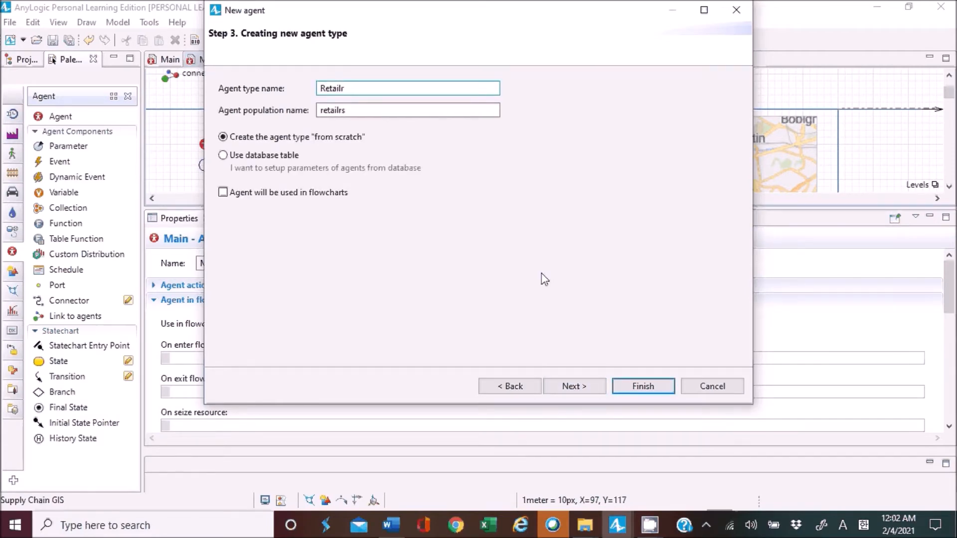
pyautogui.press('BackSpace')
pyautogui.press('BackSpace')
pyautogui.press('BackSpace')
pyautogui.press('BackSpace')
pyautogui.press('BackSpace')
pyautogui.write('tailer')
pyautogui.click(365, 109)
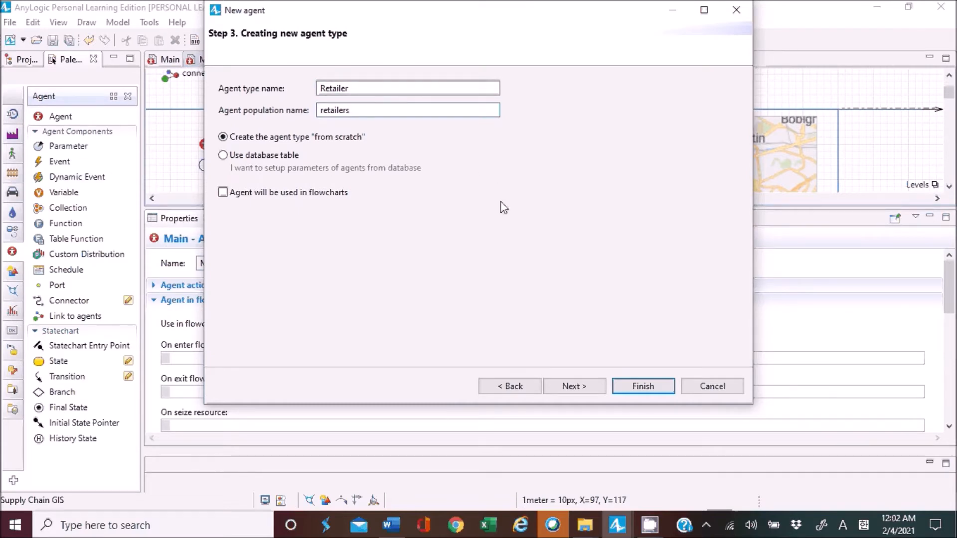
pyautogui.click(574, 386)
pyautogui.click(505, 387)
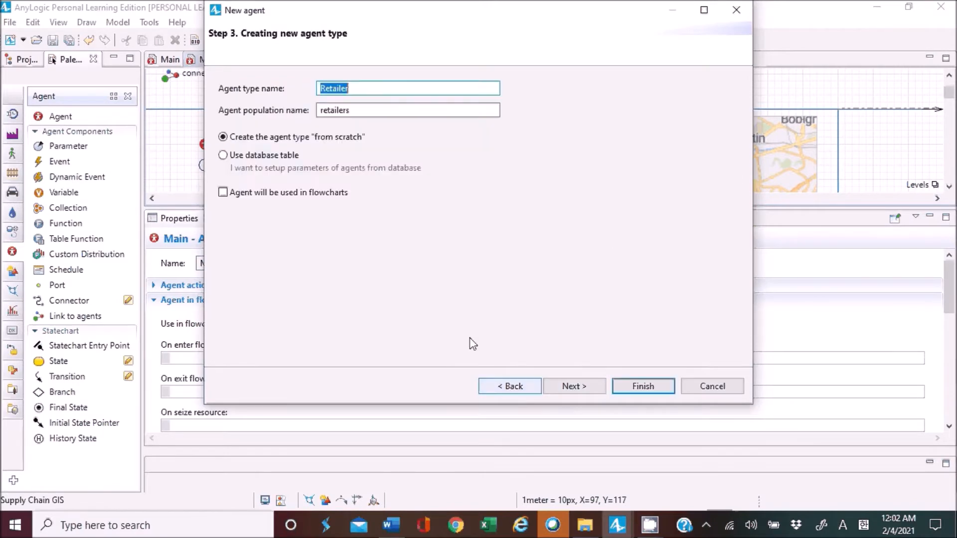
# Base the Retailer agent type on a database table, using data.xlsx from AnyLogic's resources/tutorials/Supply Chain folder as the source.
pyautogui.click(278, 156)
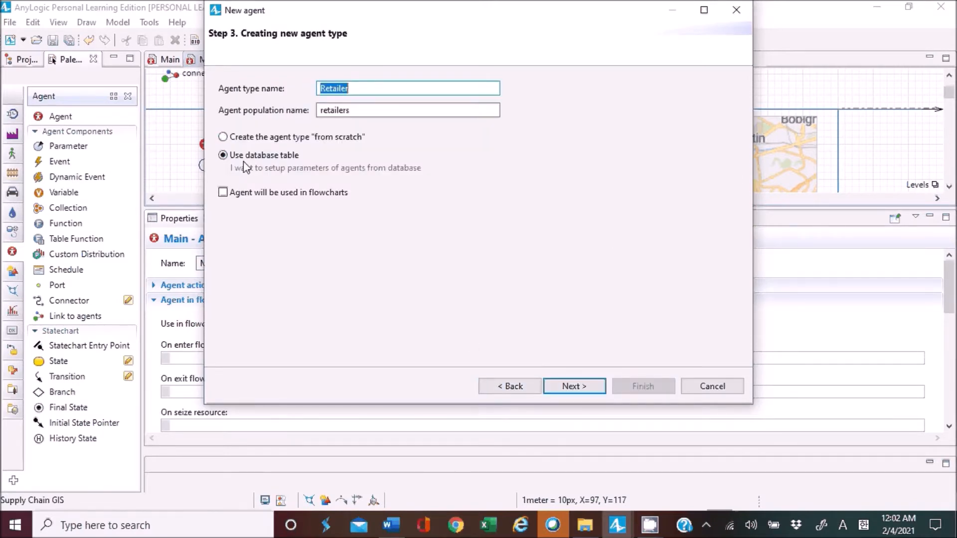
pyautogui.click(578, 387)
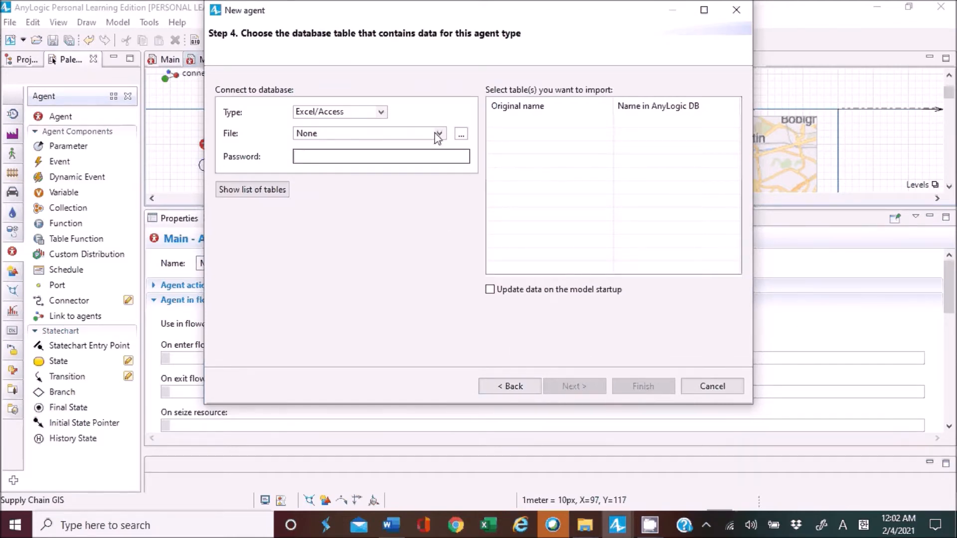
pyautogui.click(462, 133)
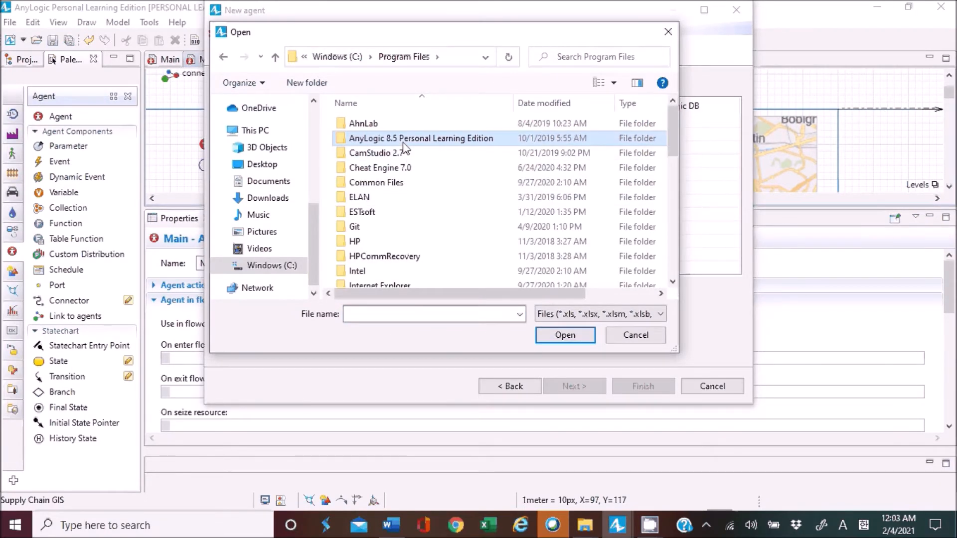
pyautogui.doubleClick(405, 141)
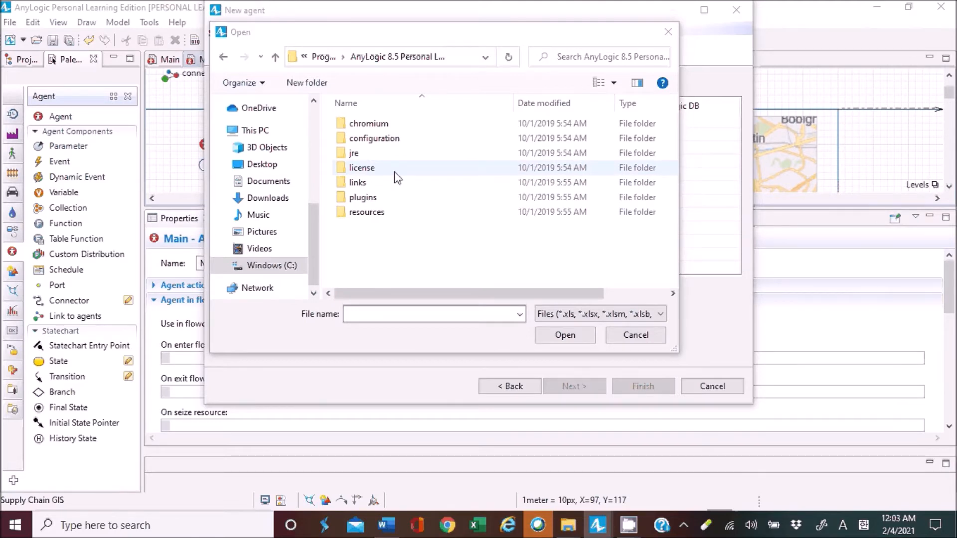
pyautogui.doubleClick(396, 212)
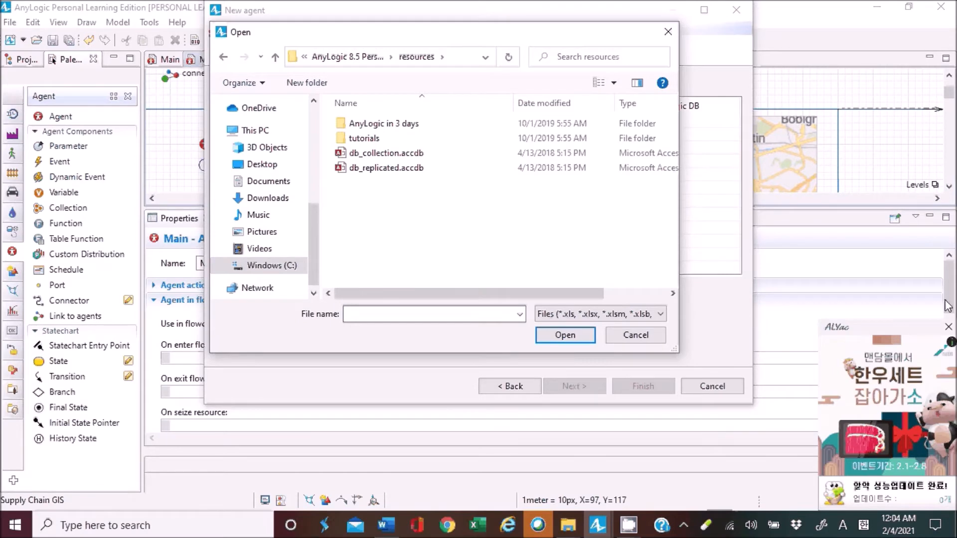
pyautogui.click(949, 328)
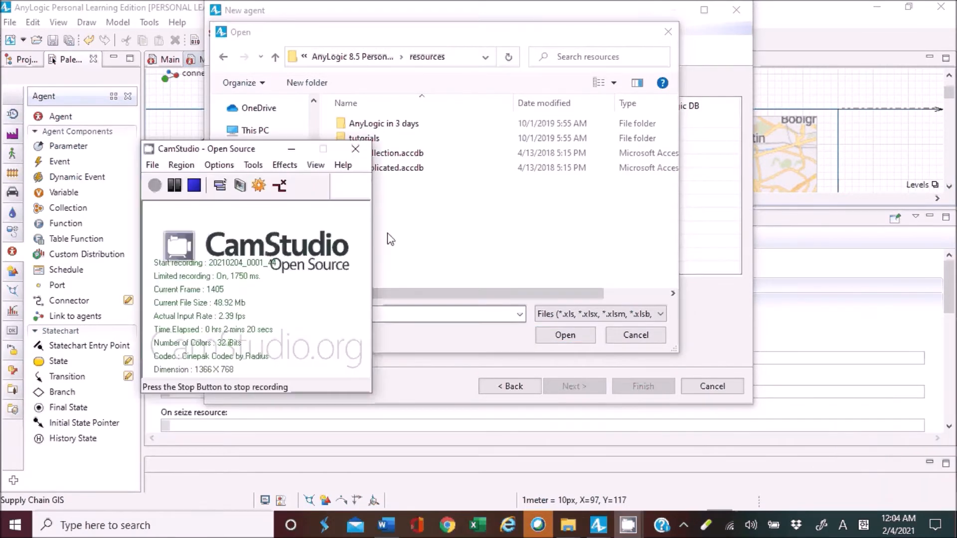
pyautogui.click(434, 210)
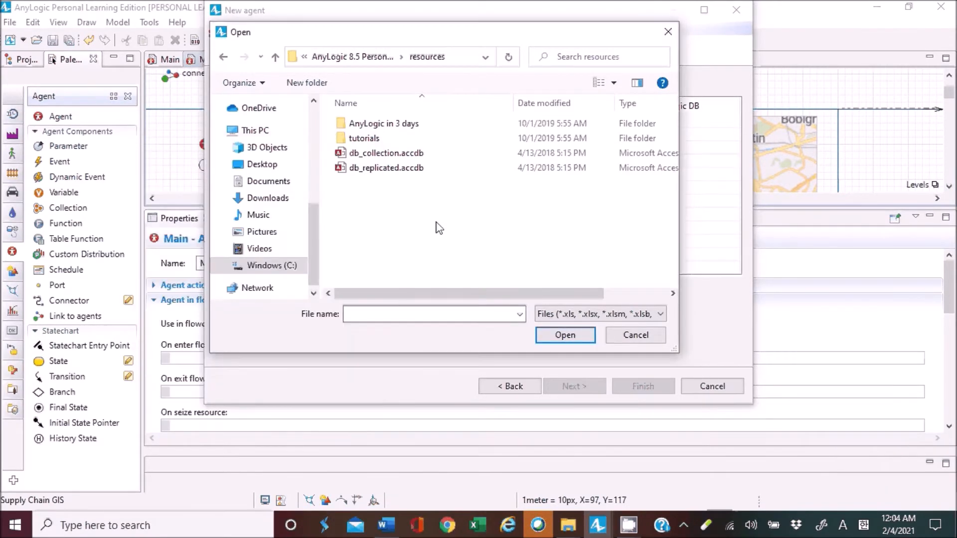
pyautogui.doubleClick(379, 138)
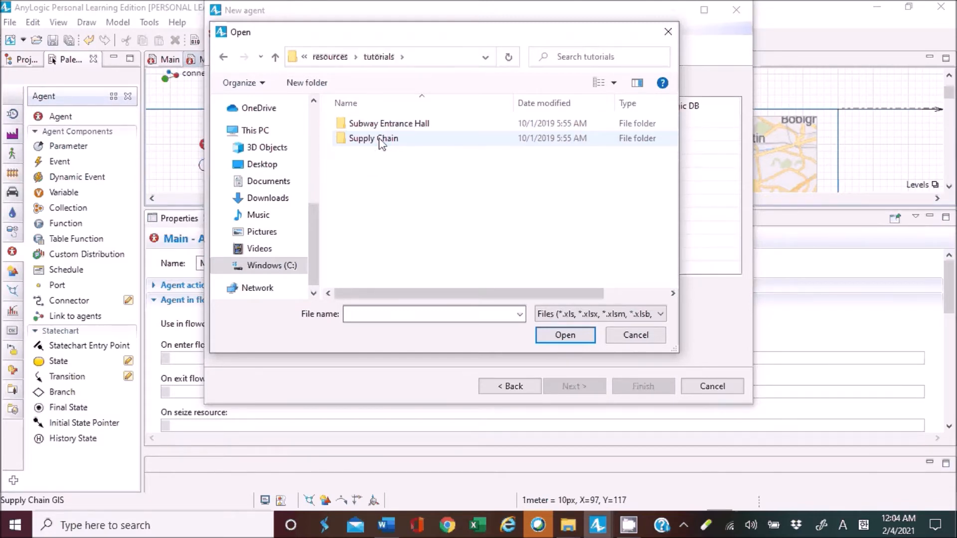
pyautogui.doubleClick(385, 141)
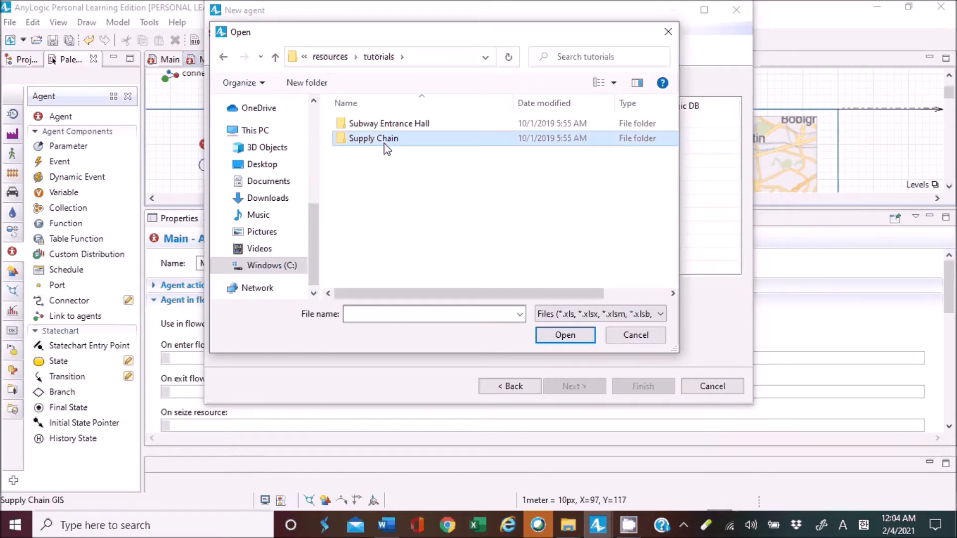
pyautogui.click(376, 125)
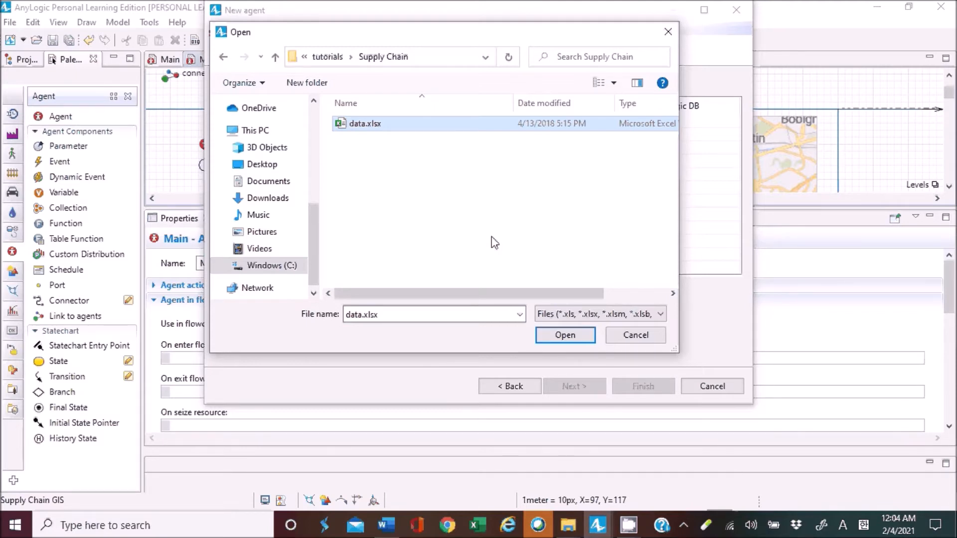
pyautogui.click(573, 338)
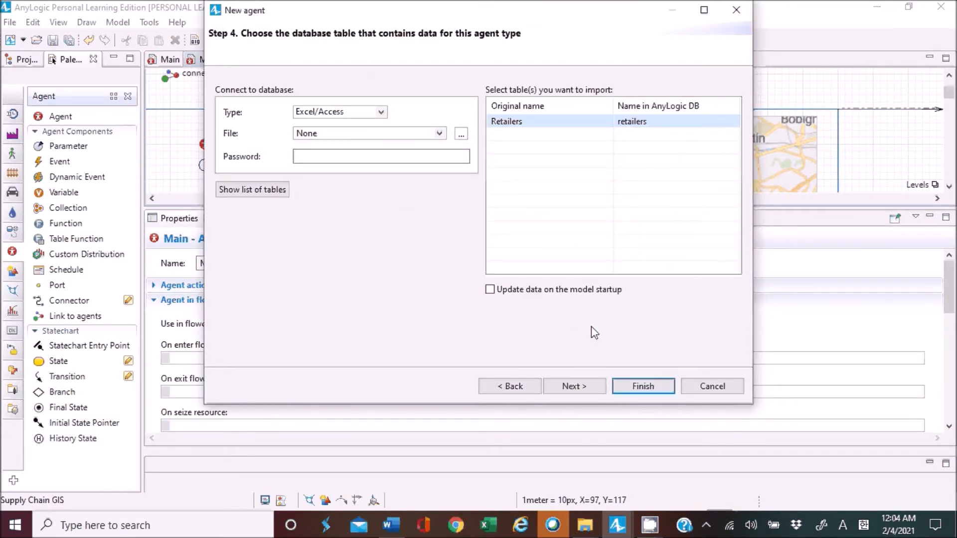
# Accept the Retailers table with its location mapping and finish the population with the 2D Retail Store animation.
pyautogui.click(578, 389)
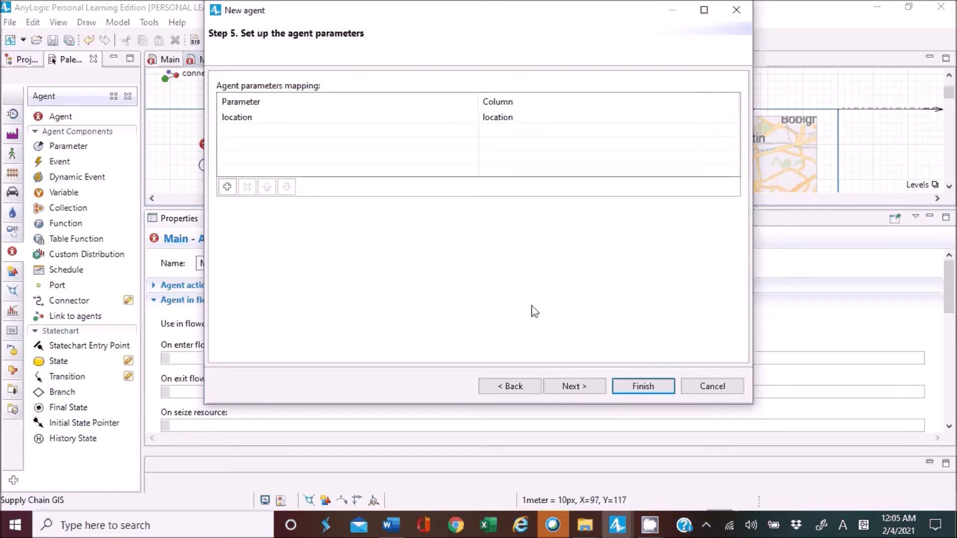
pyautogui.click(578, 389)
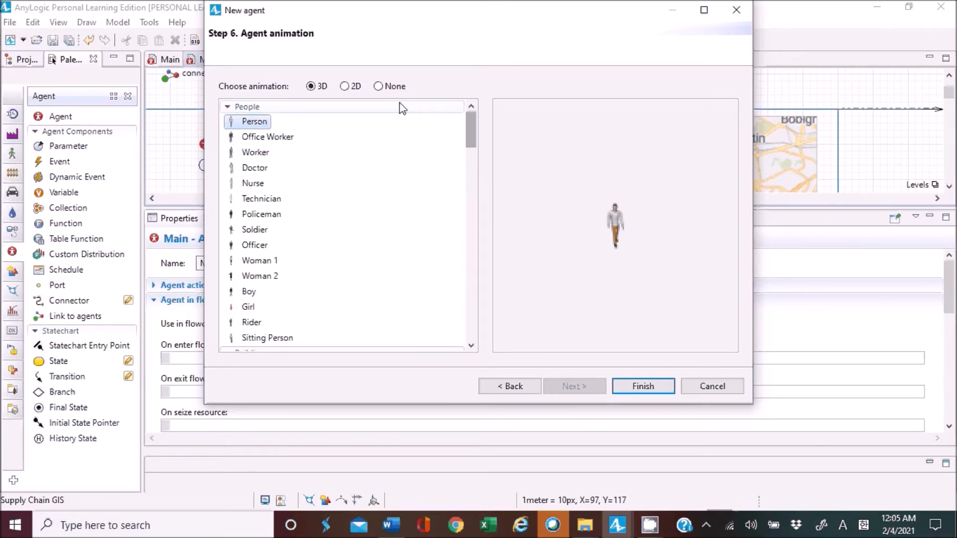
pyautogui.click(345, 88)
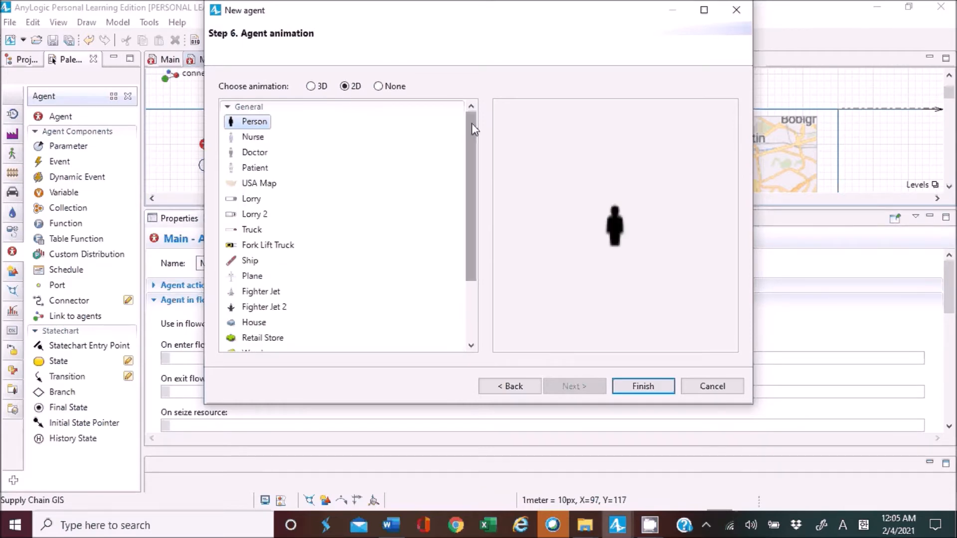
pyautogui.moveTo(472, 125); pyautogui.dragTo(286, 349)
pyautogui.click(262, 251)
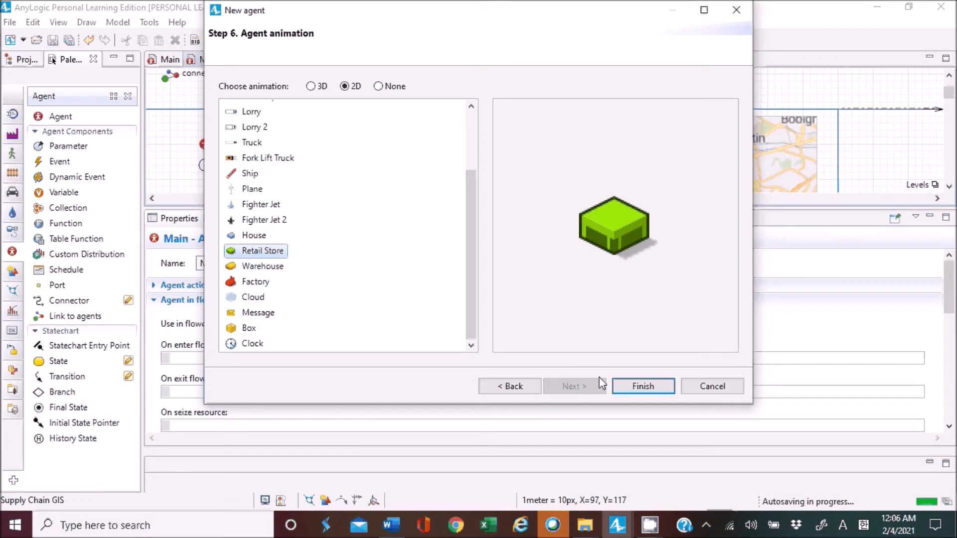
pyautogui.click(637, 387)
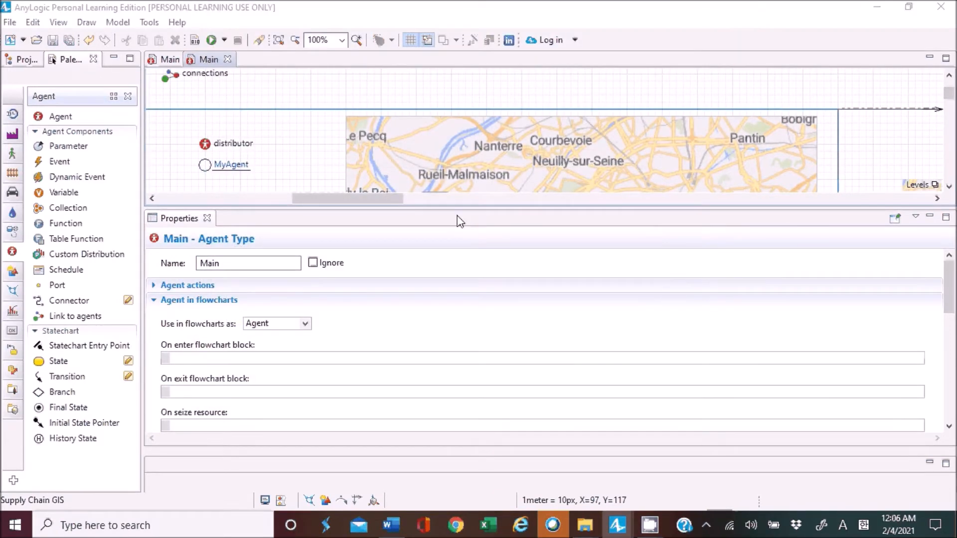
# In the retailers population's agent parameters mapping, assign GIS location name to the location column.
pyautogui.moveTo(457, 213); pyautogui.dragTo(492, 343)
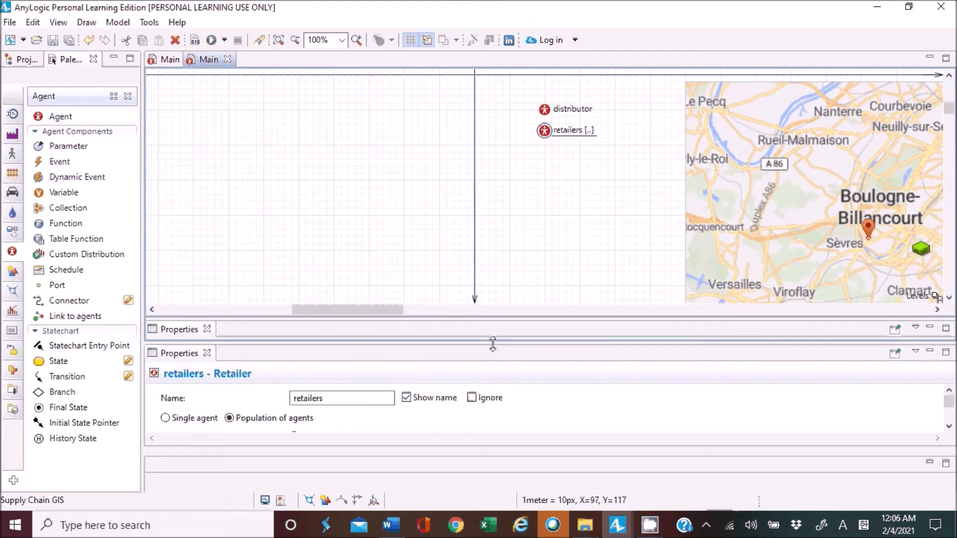
pyautogui.moveTo(377, 333); pyautogui.dragTo(442, 343)
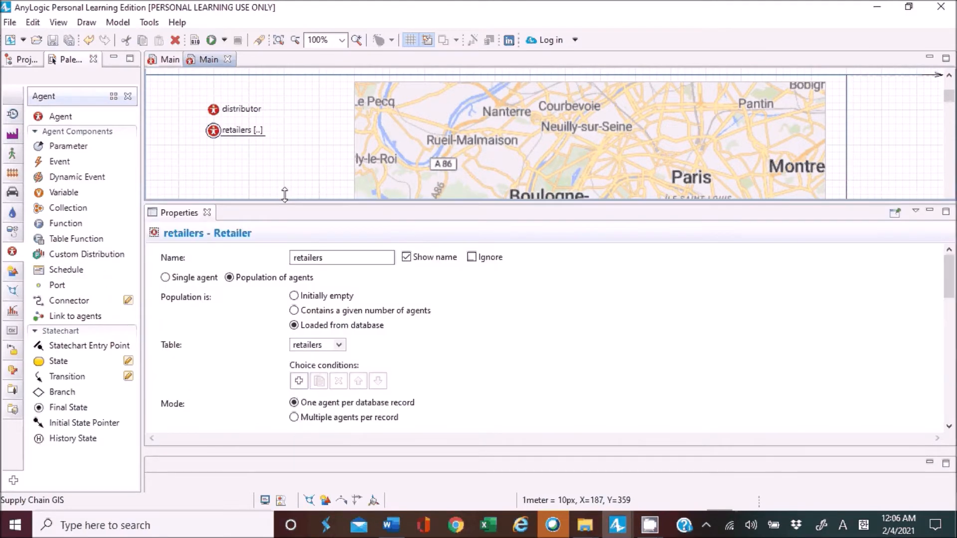
pyautogui.moveTo(285, 194); pyautogui.dragTo(284, 172)
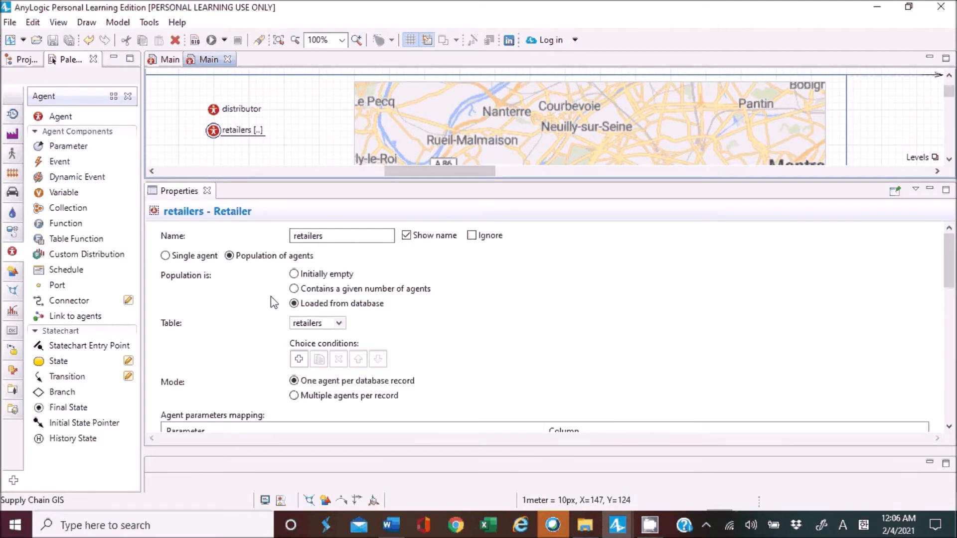
pyautogui.scroll(-1, 402, 320)
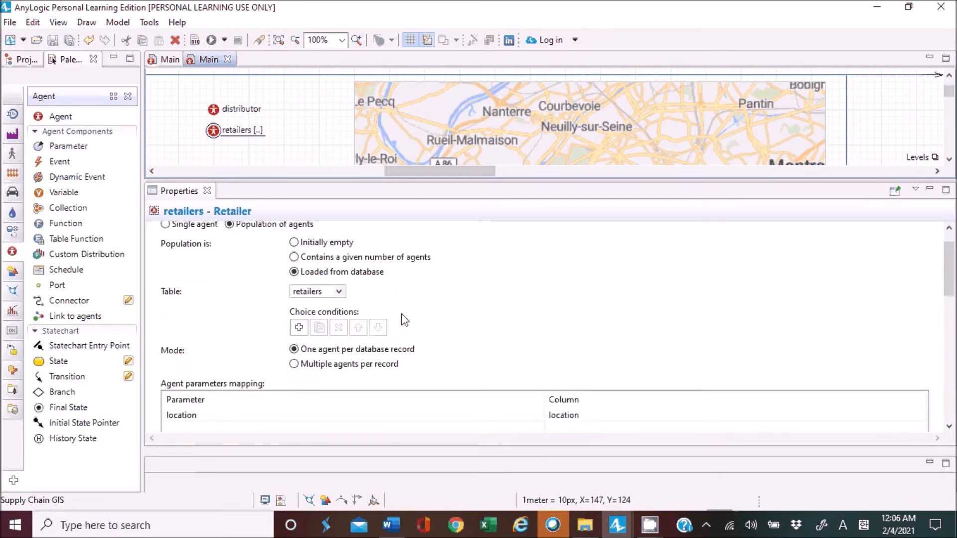
pyautogui.scroll(-1, 404, 318)
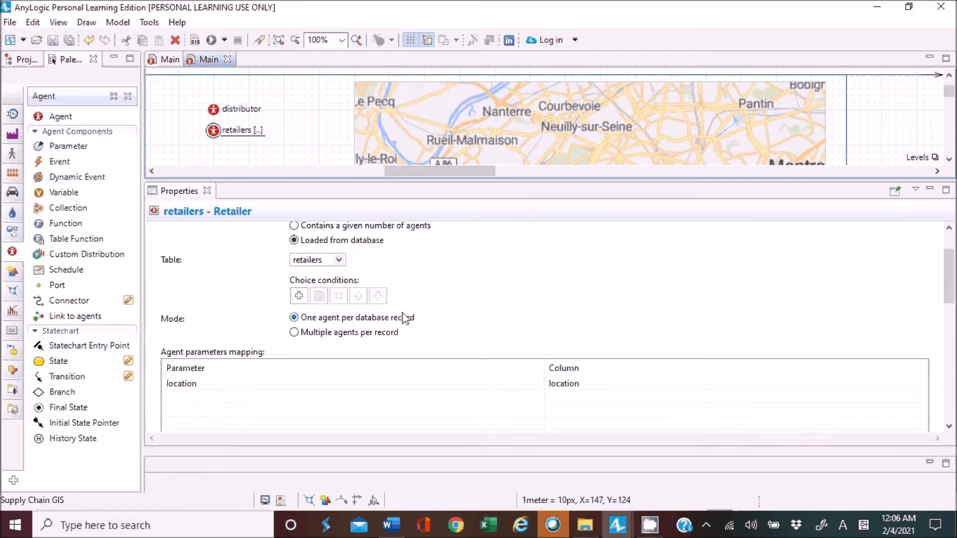
pyautogui.scroll(-1, 405, 317)
pyautogui.click(348, 351)
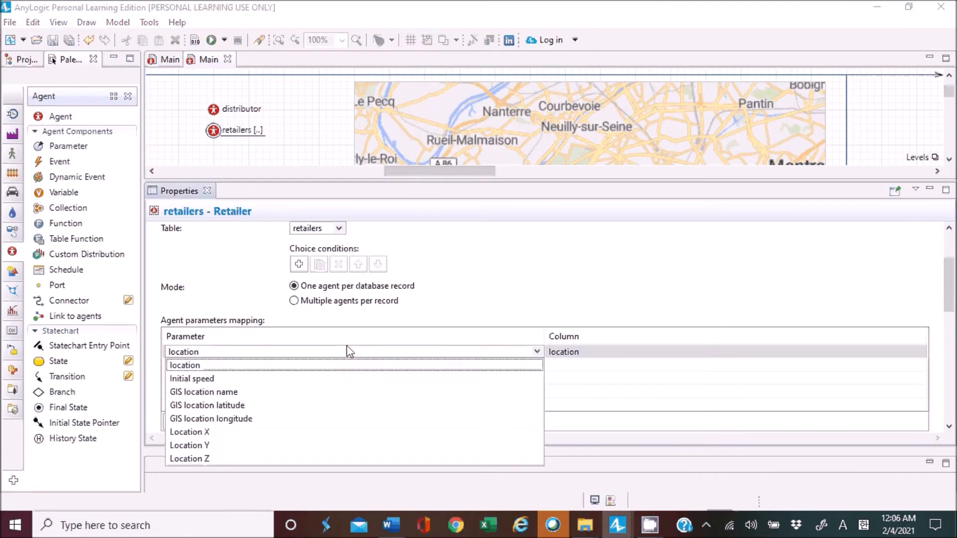
pyautogui.click(234, 394)
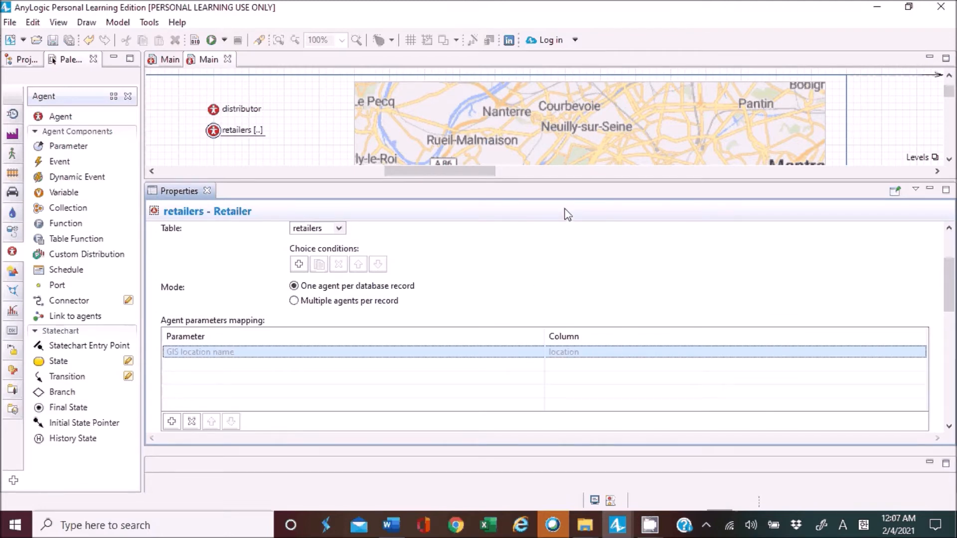
# Edit the GIS map so that it is zoomed out from Paris to cover France from Le Havre and Rennes to Lyon.
pyautogui.moveTo(540, 186); pyautogui.dragTo(556, 244)
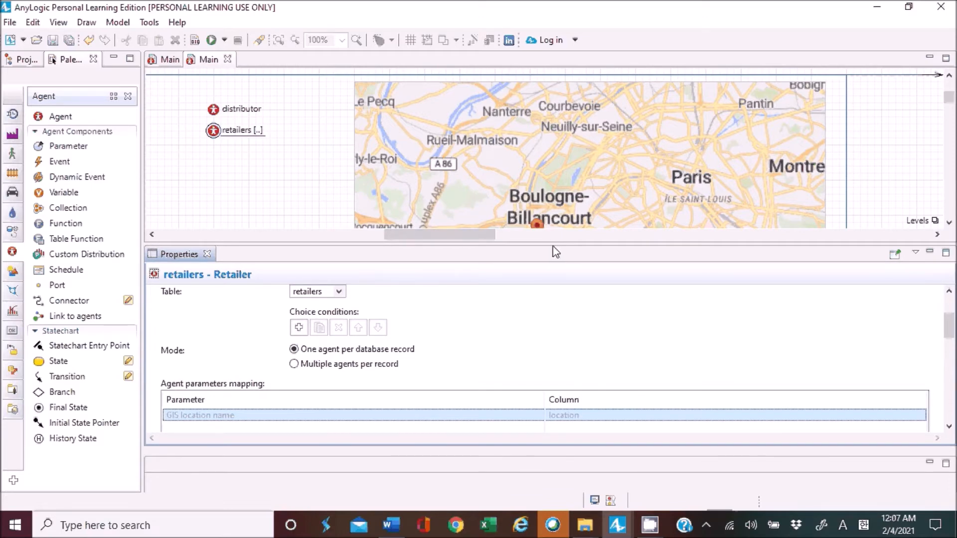
pyautogui.click(600, 178)
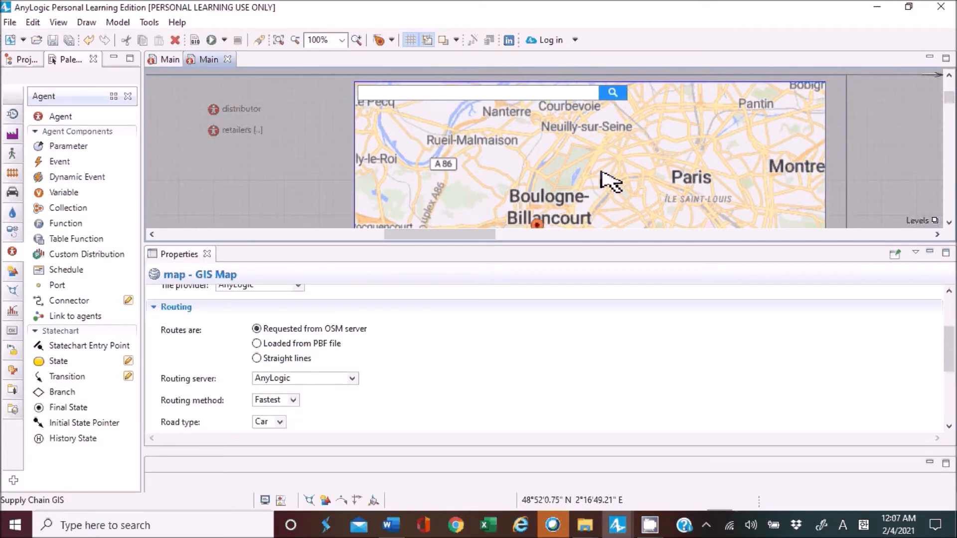
pyautogui.scroll(-1, 609, 182)
pyautogui.scroll(-1, 609, 180)
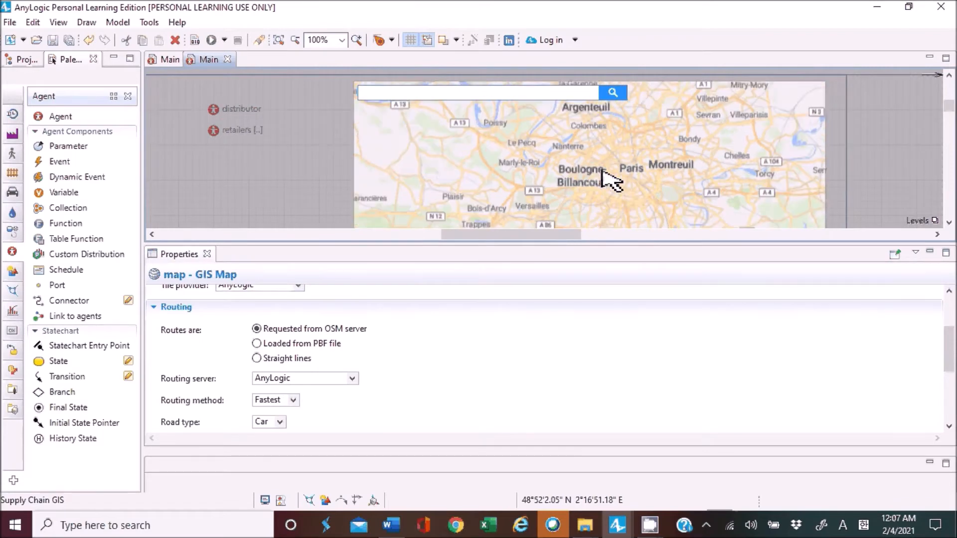
pyautogui.scroll(-1, 602, 171)
pyautogui.scroll(-1, 611, 181)
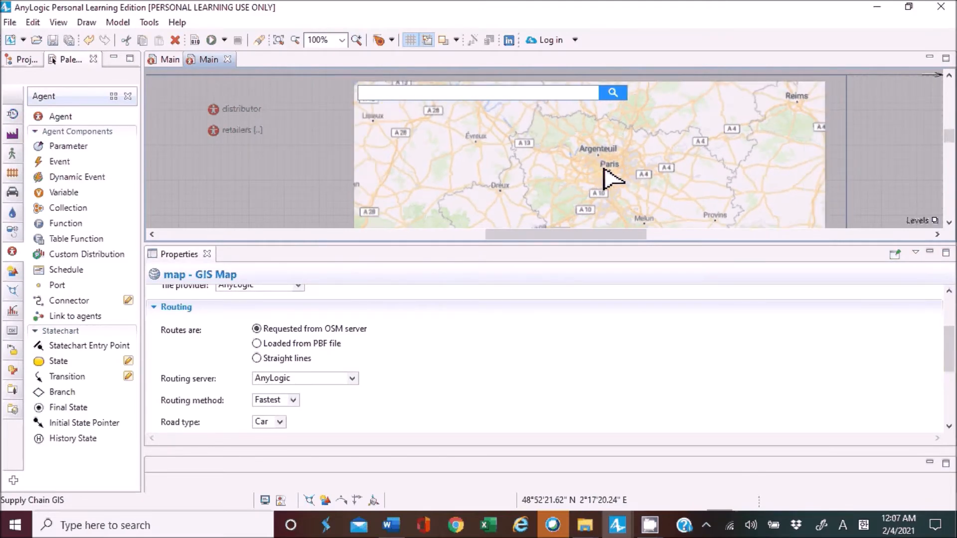
pyautogui.click(612, 178)
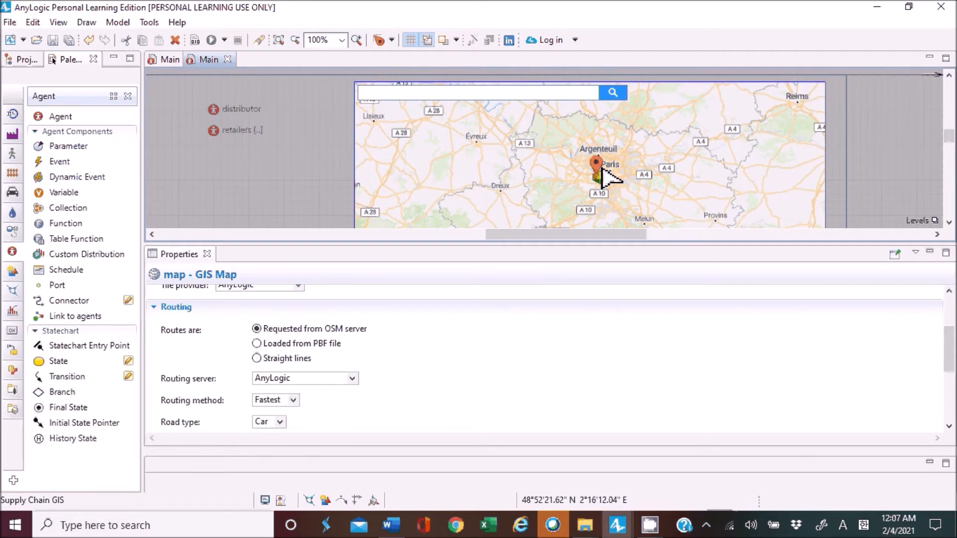
pyautogui.scroll(-1, 602, 168)
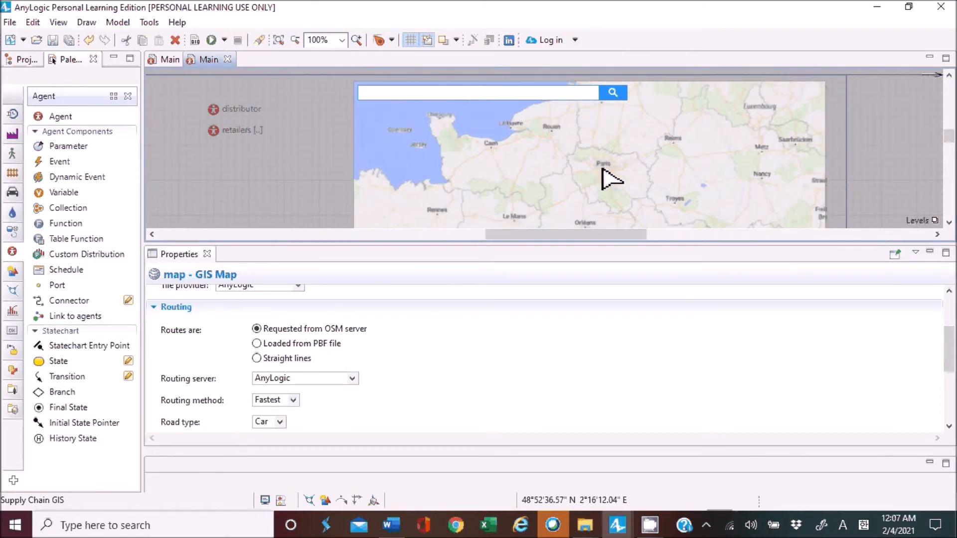
pyautogui.scroll(1, 603, 172)
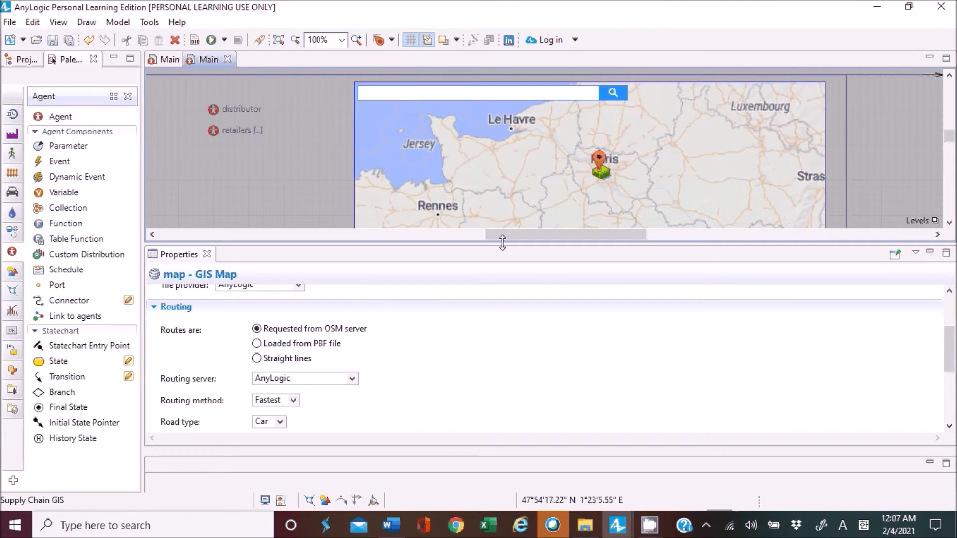
pyautogui.moveTo(503, 244); pyautogui.dragTo(494, 403)
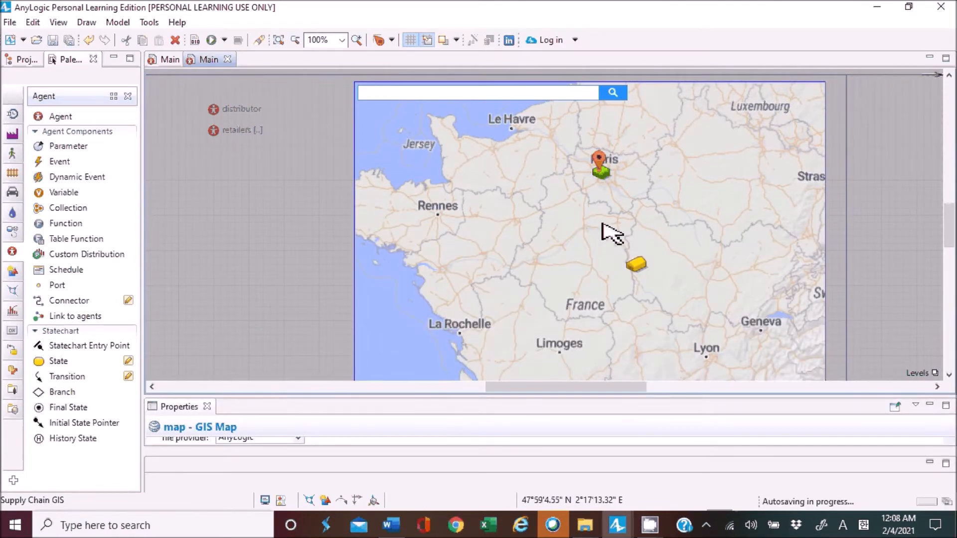
# Zoom the GIS map out further to cover France from Brittany to Strasbourg and Switzerland, finish map editing, and save the model.
pyautogui.scroll(-1, 604, 235)
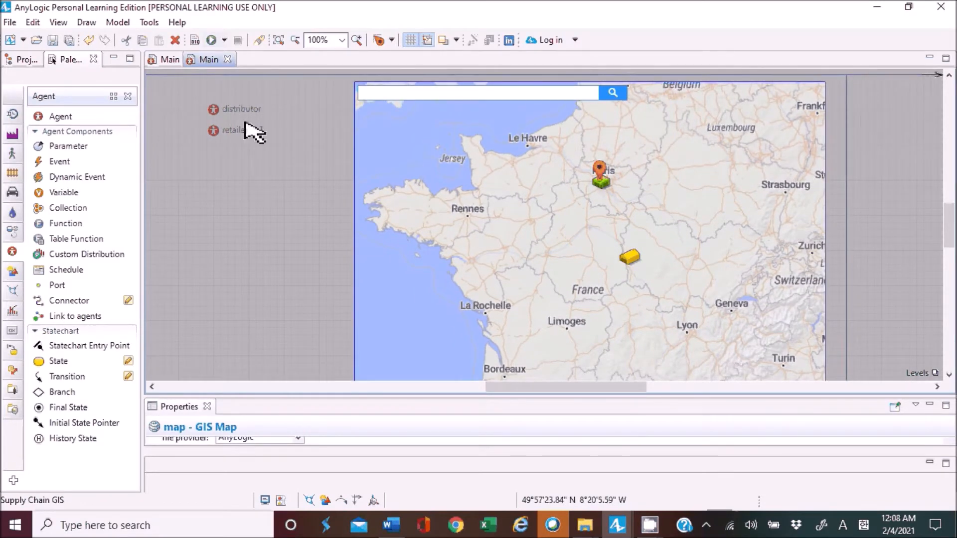
pyautogui.click(267, 157)
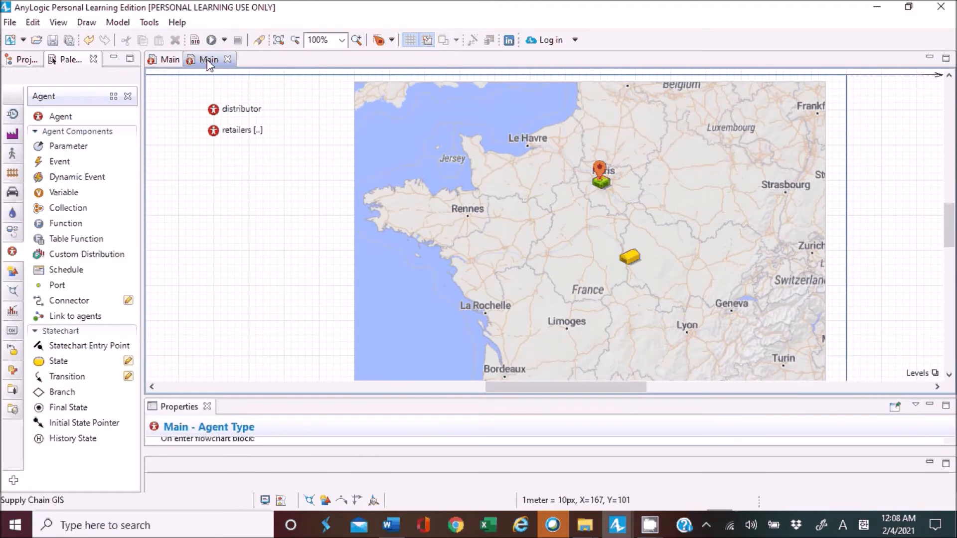
pyautogui.click(52, 42)
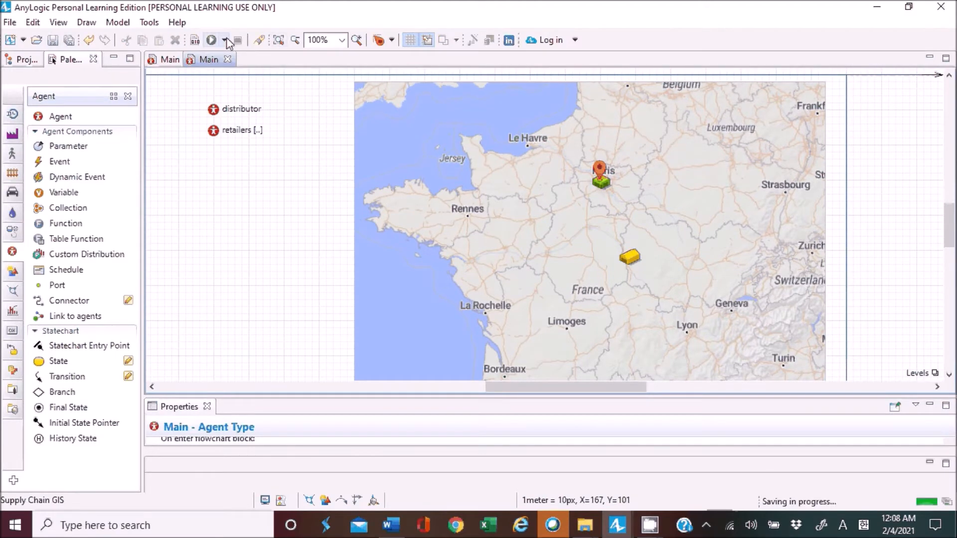
# Run the Supply Chain GIS simulation, examine where the distributor and retailers sit across France, and close the run window.
pyautogui.click(225, 40)
pyautogui.click(229, 73)
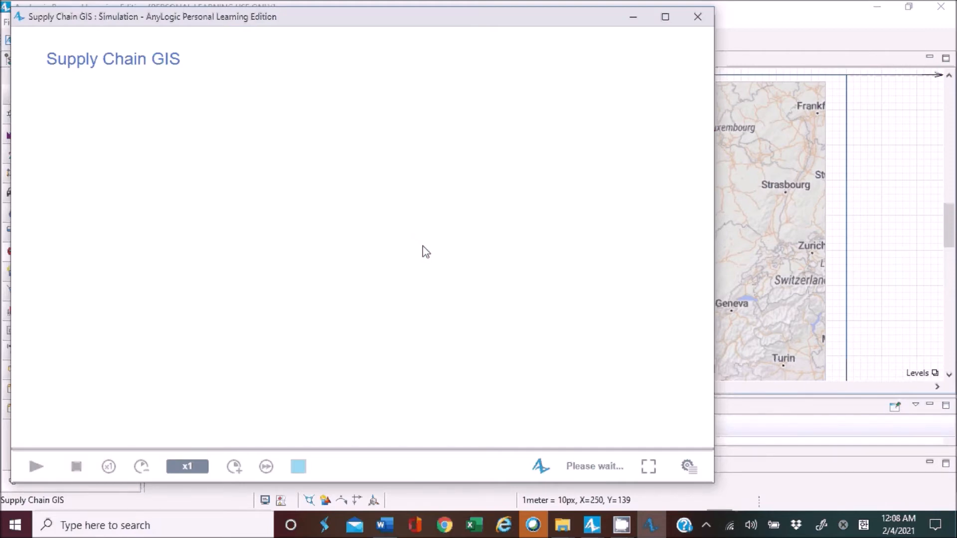
pyautogui.click(40, 466)
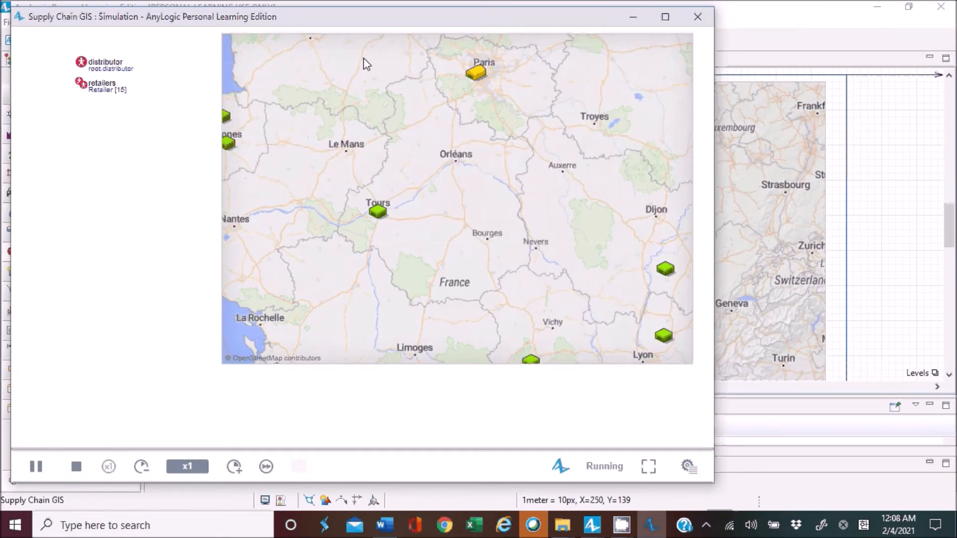
pyautogui.moveTo(466, 167); pyautogui.dragTo(368, 229)
pyautogui.scroll(-1, 413, 177)
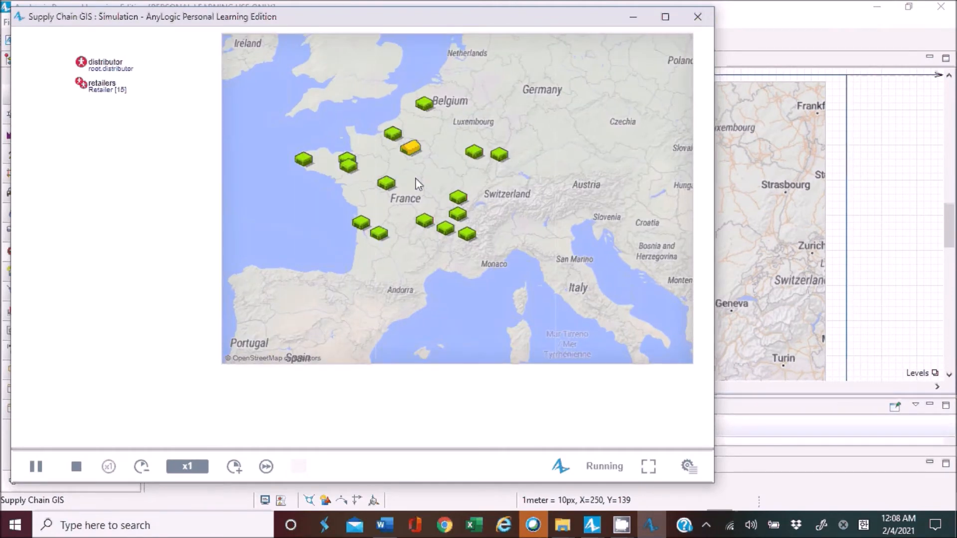
pyautogui.scroll(1, 419, 184)
pyautogui.moveTo(433, 185); pyautogui.dragTo(508, 206)
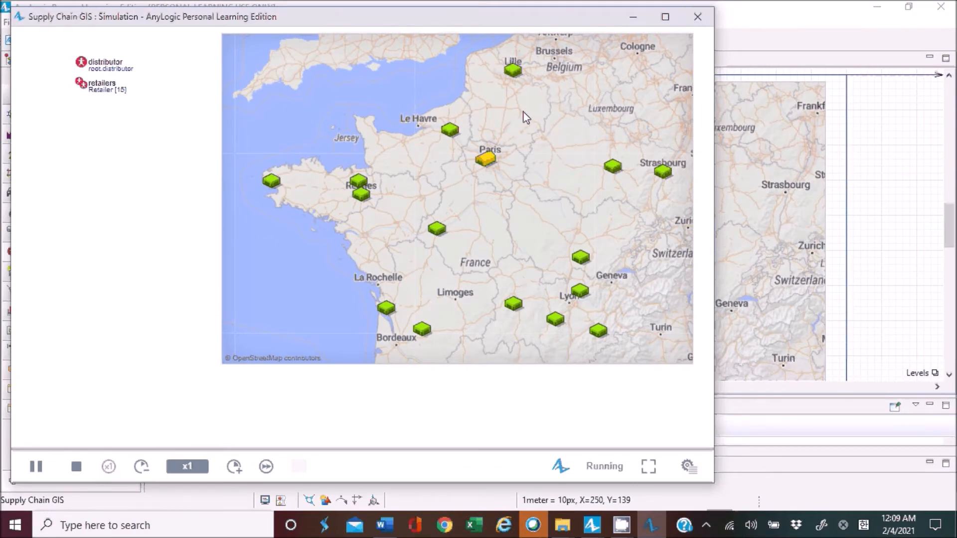
pyautogui.click(698, 16)
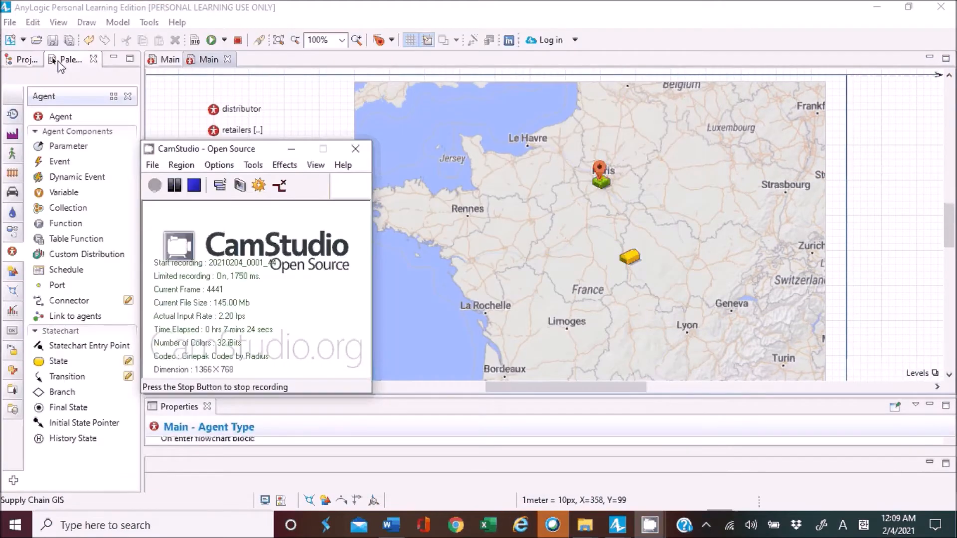
# Save the model and add a population named vehicles to Main with a new Vehicle agent type used in flowcharts as Agent.
pyautogui.click(53, 40)
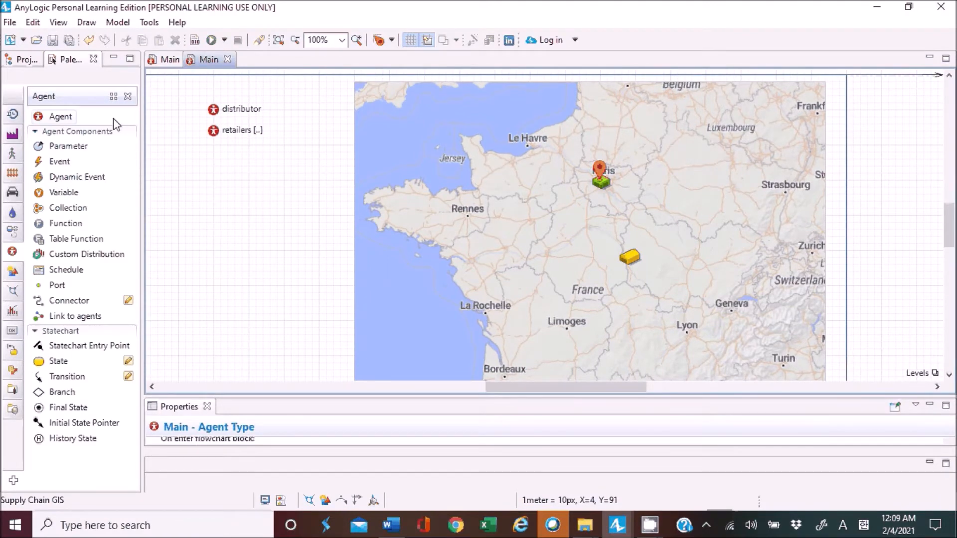
pyautogui.moveTo(51, 121); pyautogui.dragTo(213, 152)
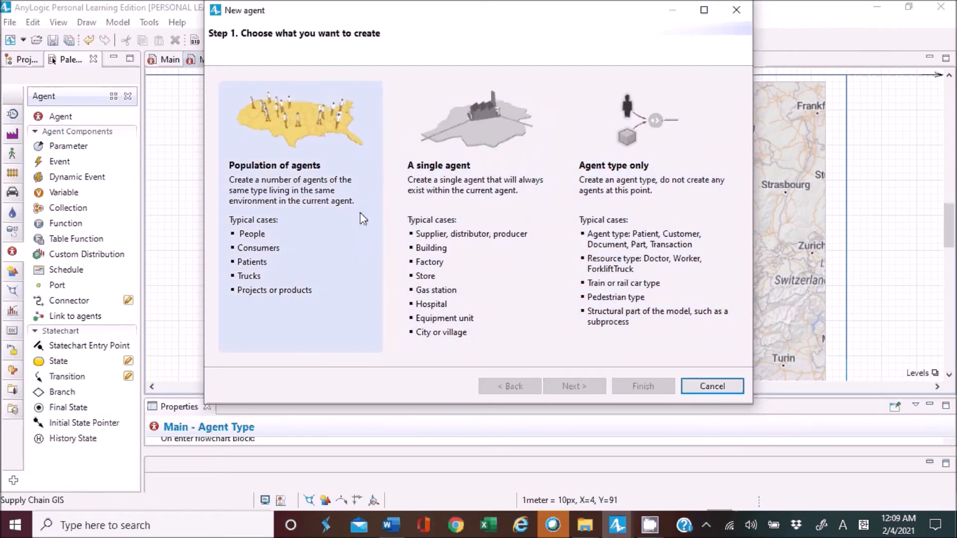
pyautogui.click(371, 210)
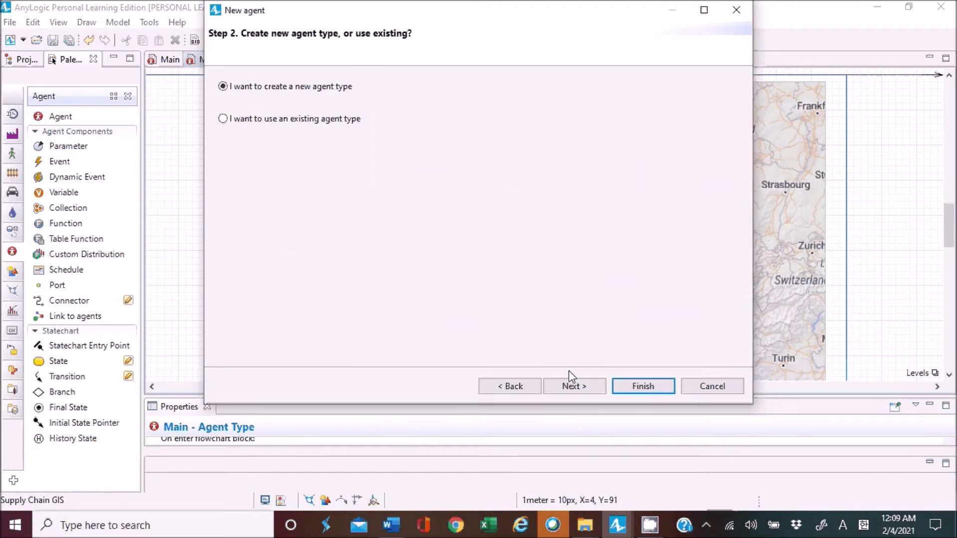
pyautogui.click(578, 392)
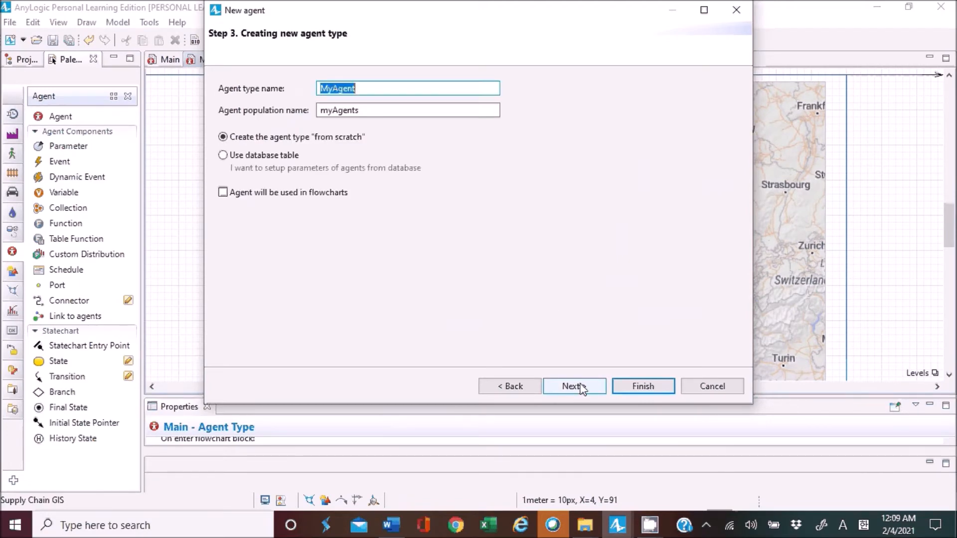
pyautogui.write('Vehicle')
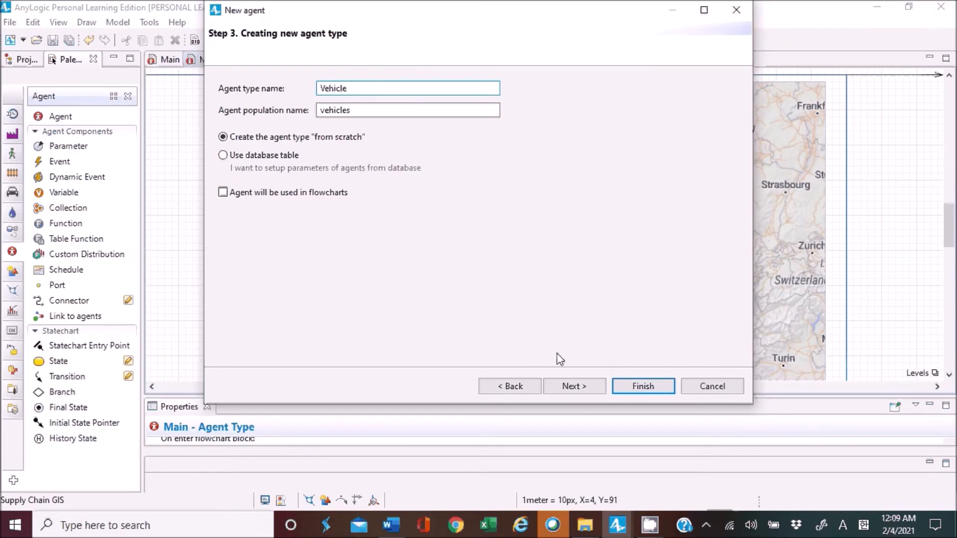
pyautogui.click(385, 110)
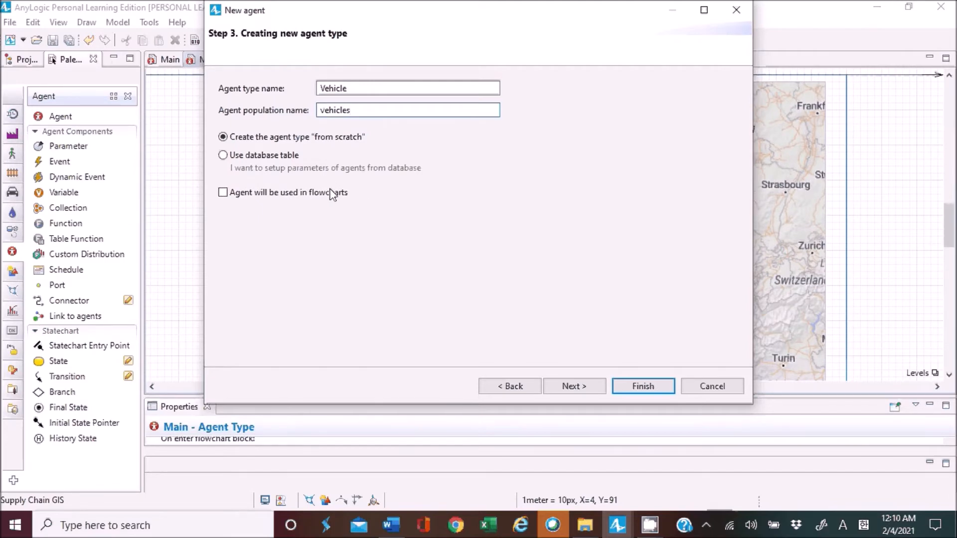
pyautogui.click(224, 194)
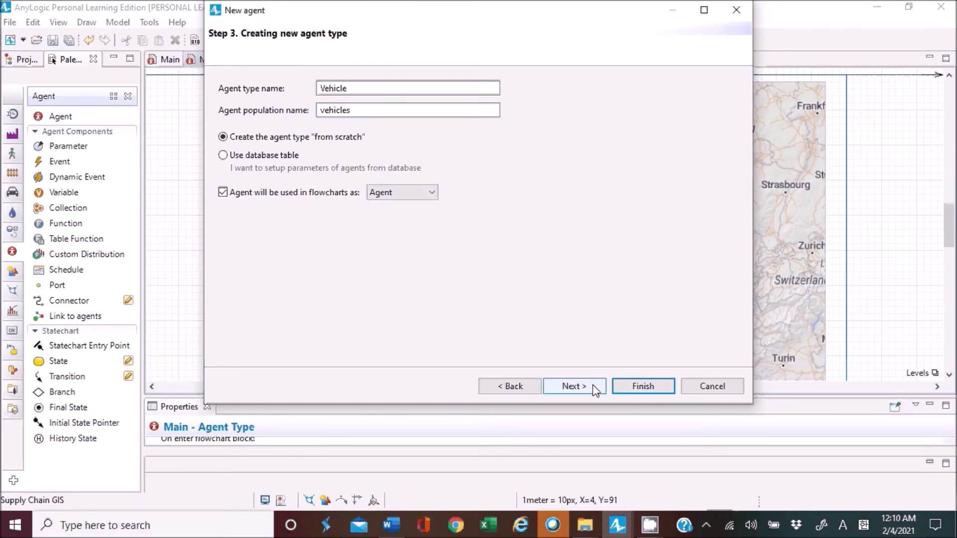
pyautogui.click(573, 386)
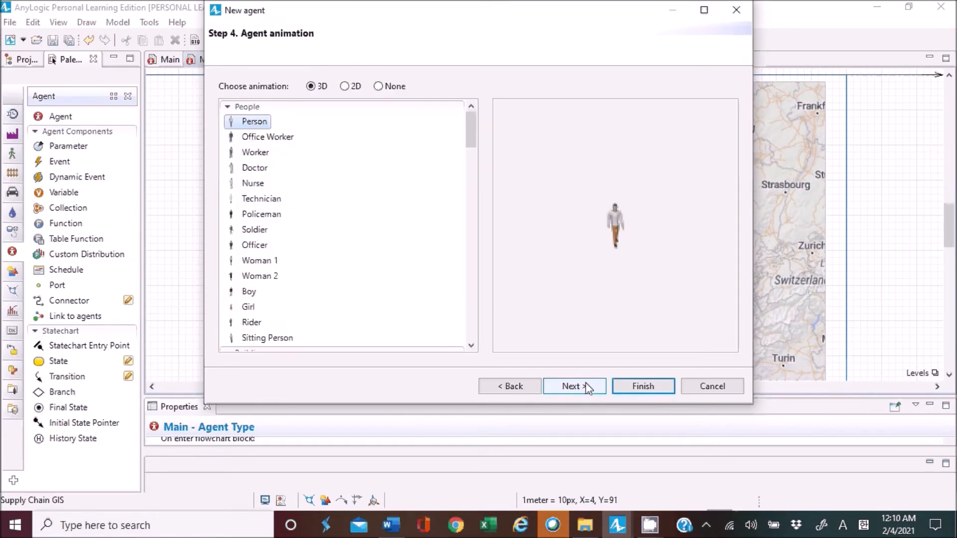
# Give the Vehicle agent the 2D Lorry animation and finish the population with 15 agents.
pyautogui.click(346, 88)
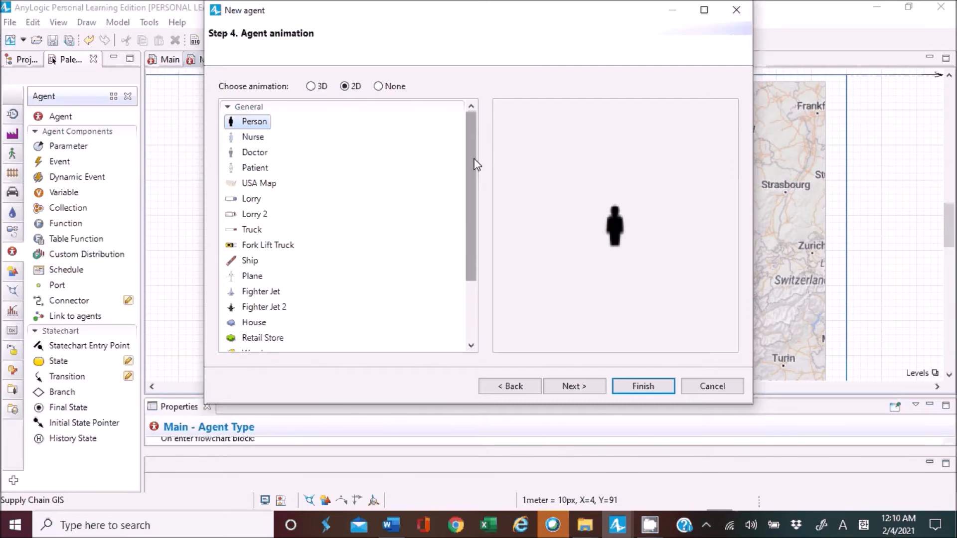
pyautogui.click(249, 232)
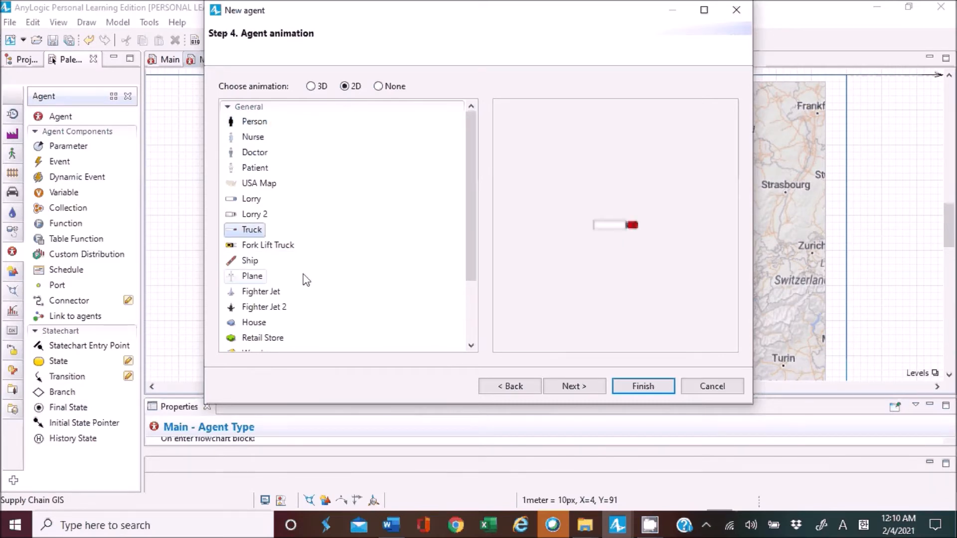
pyautogui.click(251, 202)
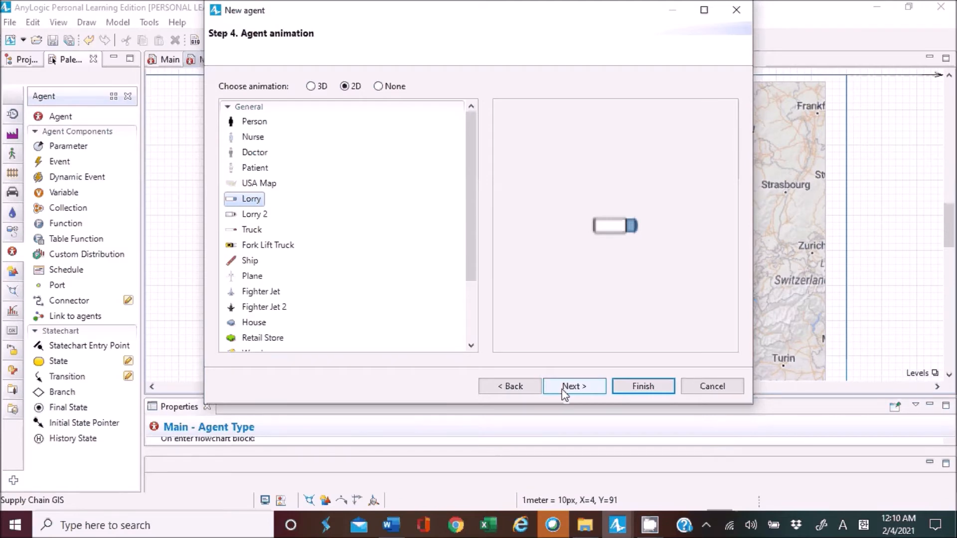
pyautogui.click(596, 388)
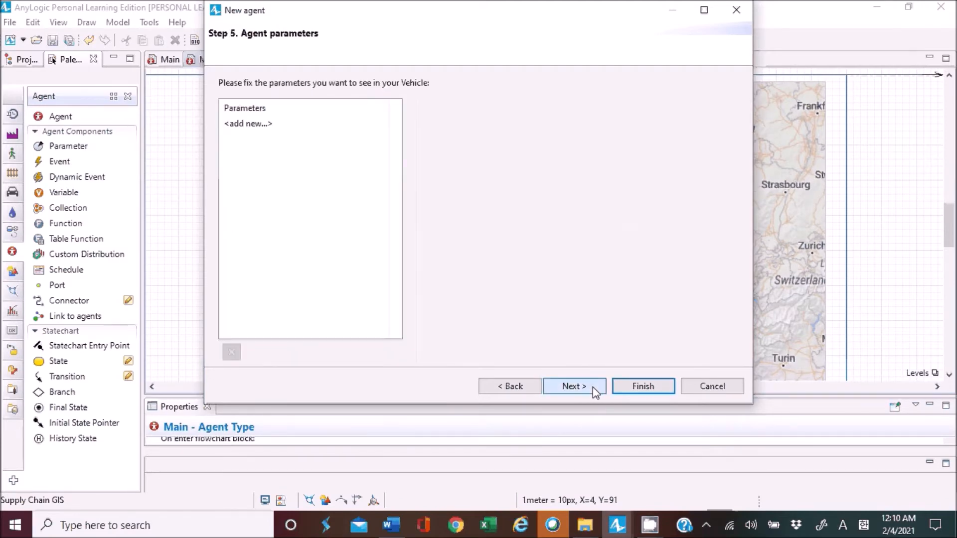
pyautogui.click(590, 390)
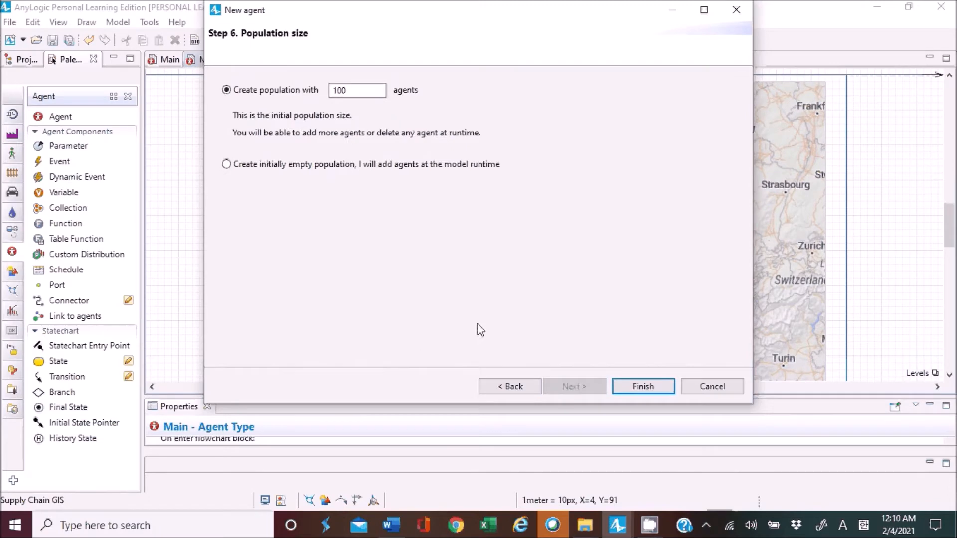
pyautogui.doubleClick(329, 90)
pyautogui.write('15')
pyautogui.click(639, 386)
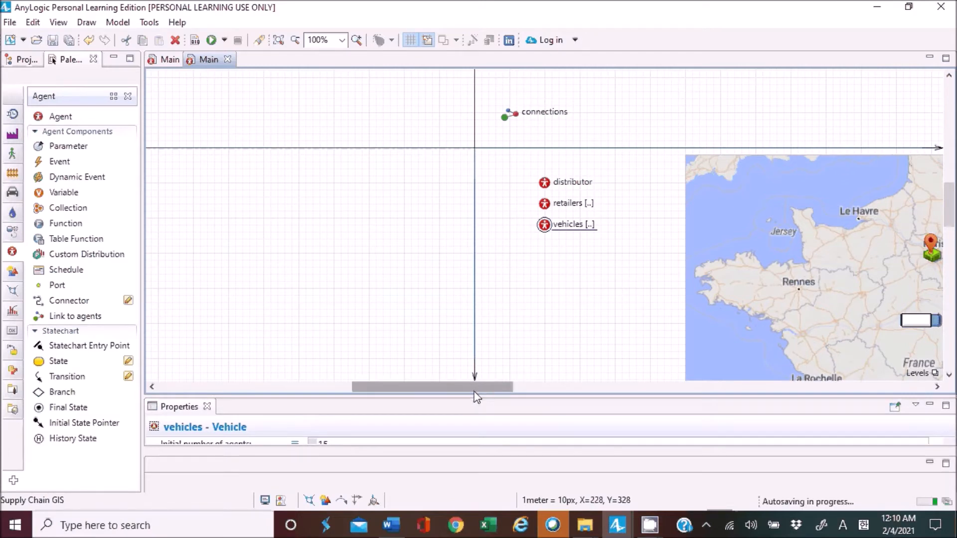
# Set the vehicles population's initial location to be in the node gisPoint.
pyautogui.moveTo(481, 390); pyautogui.dragTo(595, 383)
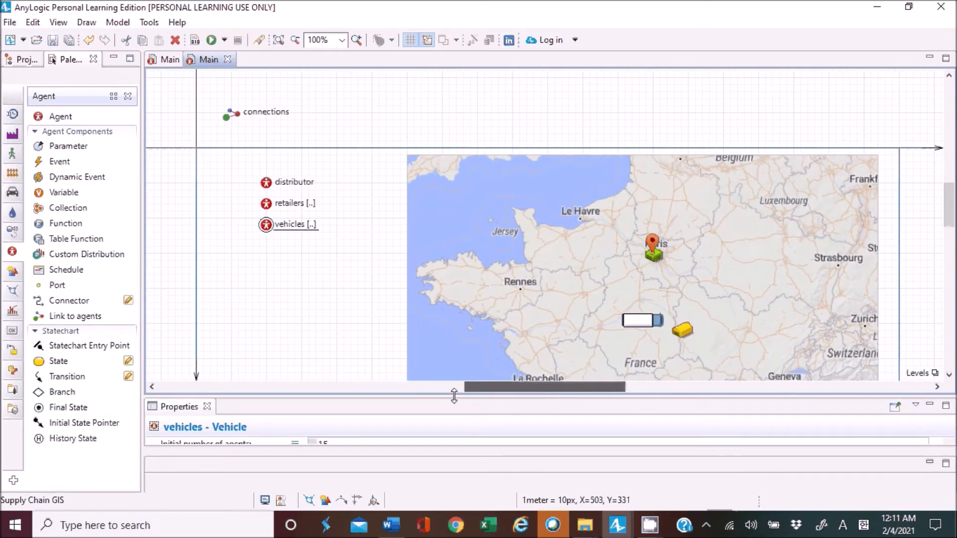
pyautogui.moveTo(443, 305); pyautogui.dragTo(443, 230)
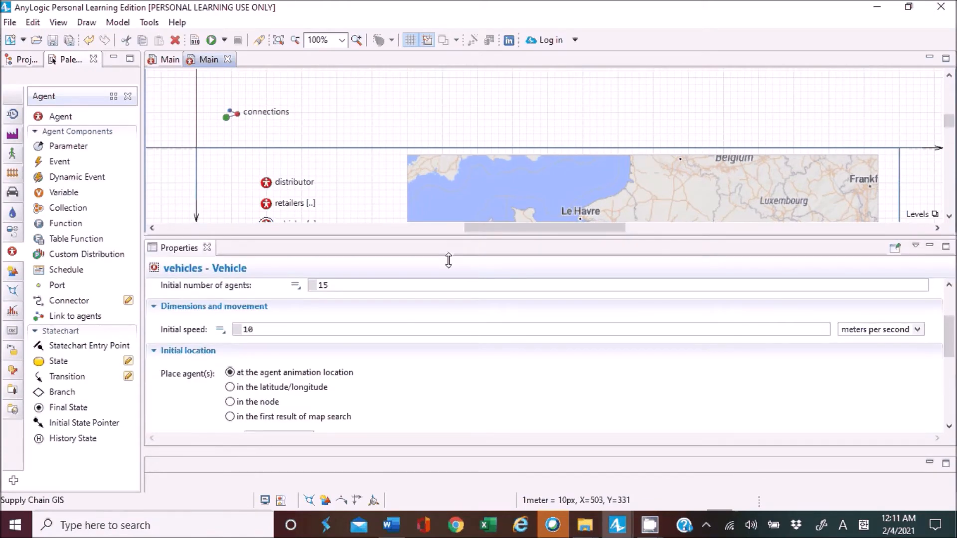
pyautogui.scroll(-3, 440, 353)
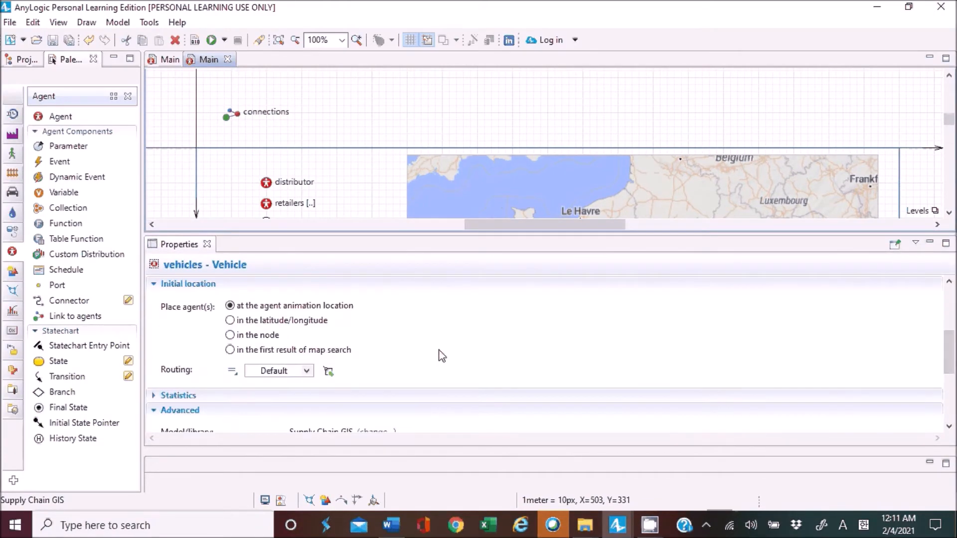
pyautogui.click(258, 335)
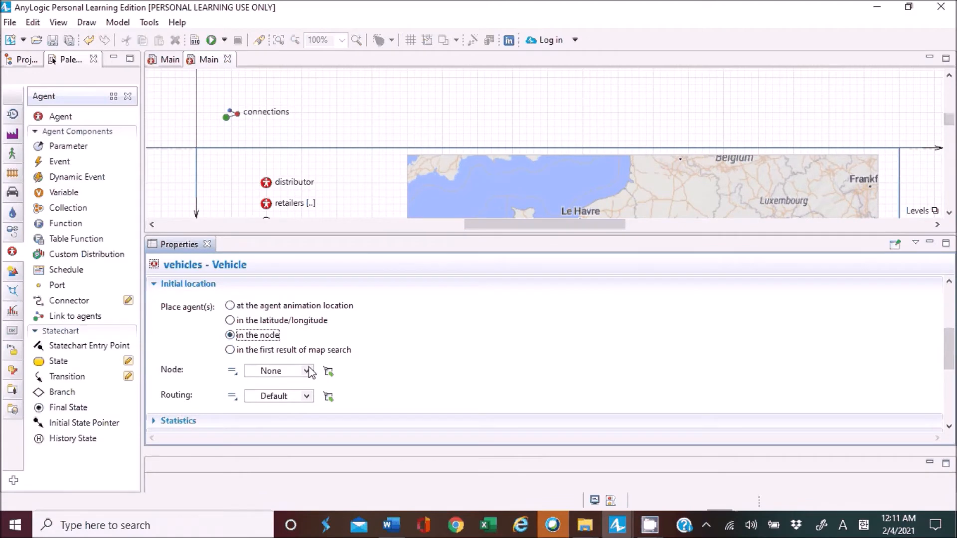
pyautogui.click(308, 371)
pyautogui.click(287, 400)
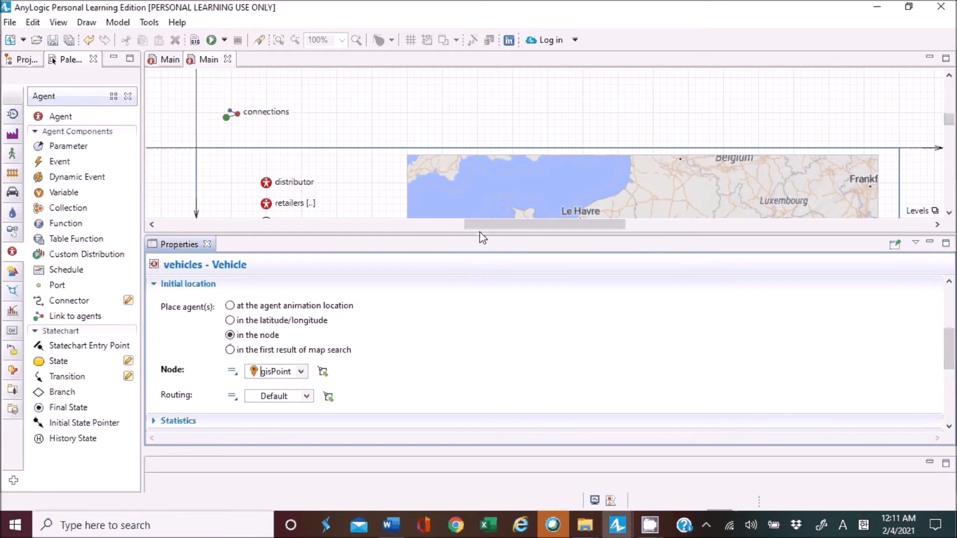
pyautogui.moveTo(478, 231); pyautogui.dragTo(554, 385)
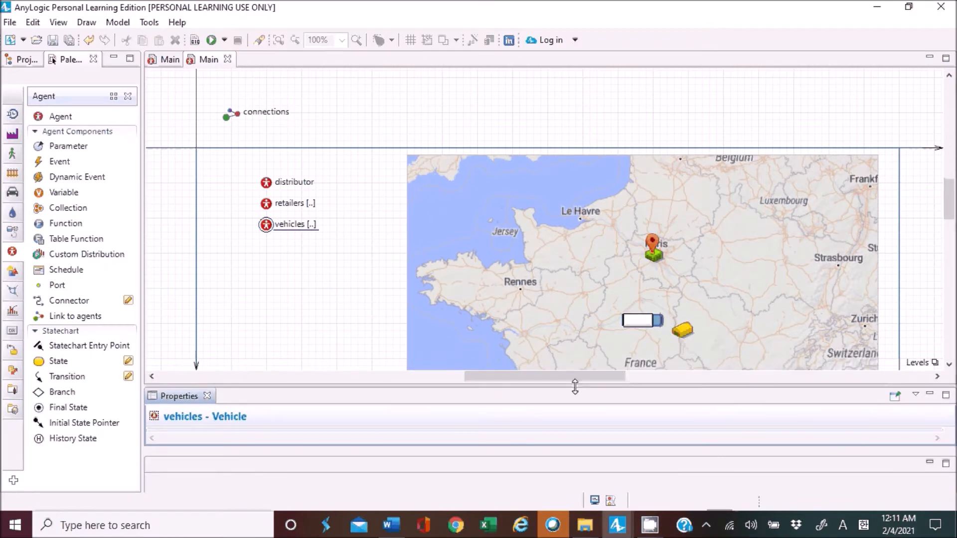
pyautogui.moveTo(575, 386); pyautogui.dragTo(576, 294)
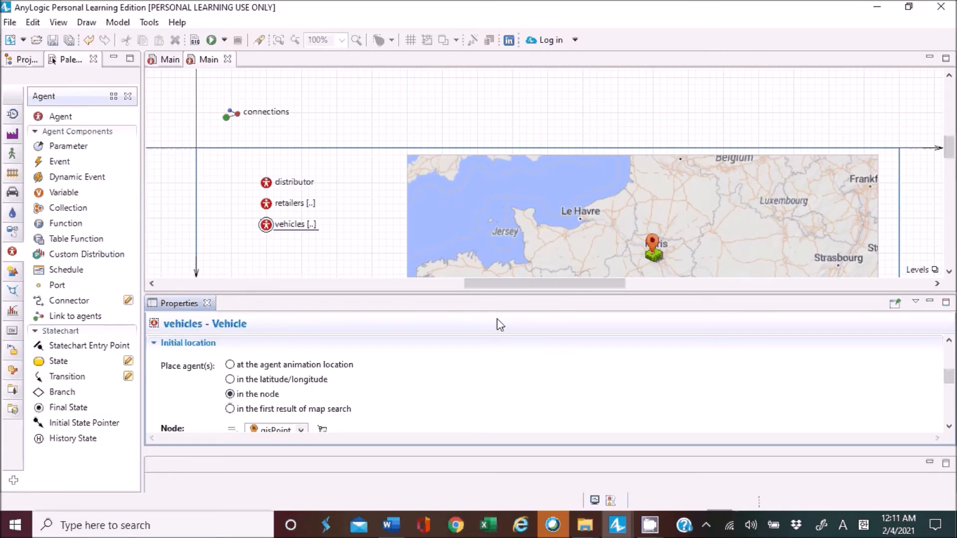
pyautogui.click(366, 255)
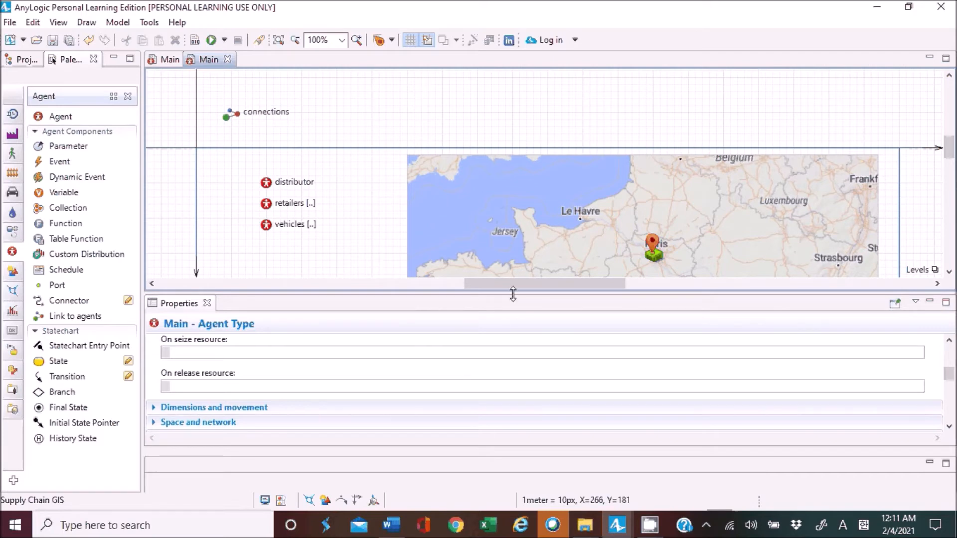
pyautogui.moveTo(513, 294); pyautogui.dragTo(514, 407)
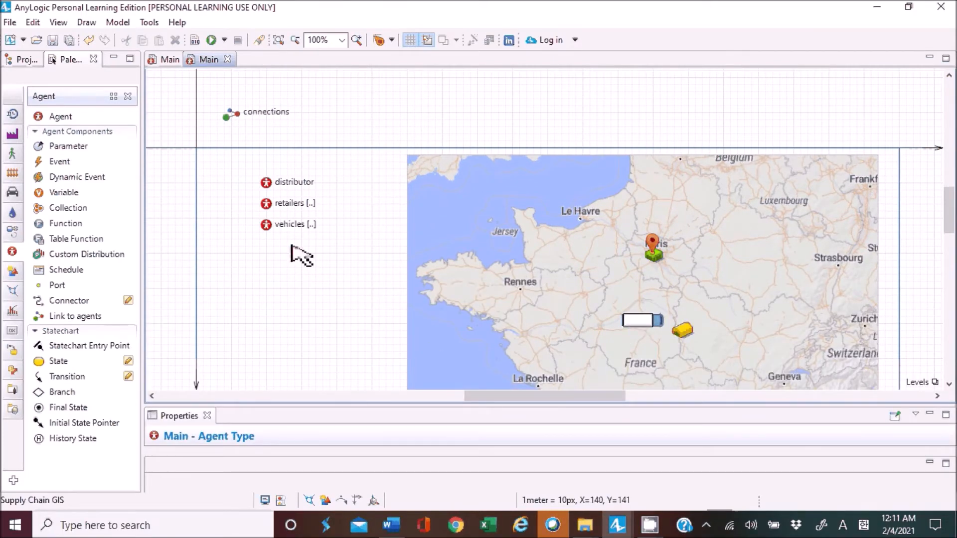
# Open the Vehicle agent type of the Supply Chain GIS model and shrink its lorry shape to roughly half size.
pyautogui.click(22, 59)
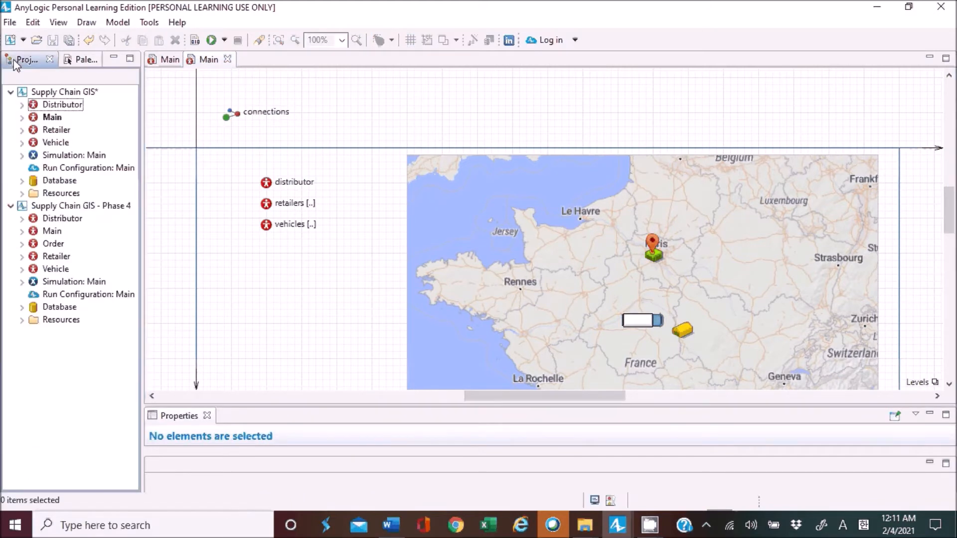
pyautogui.doubleClick(56, 143)
pyautogui.moveTo(179, 469); pyautogui.dragTo(244, 67)
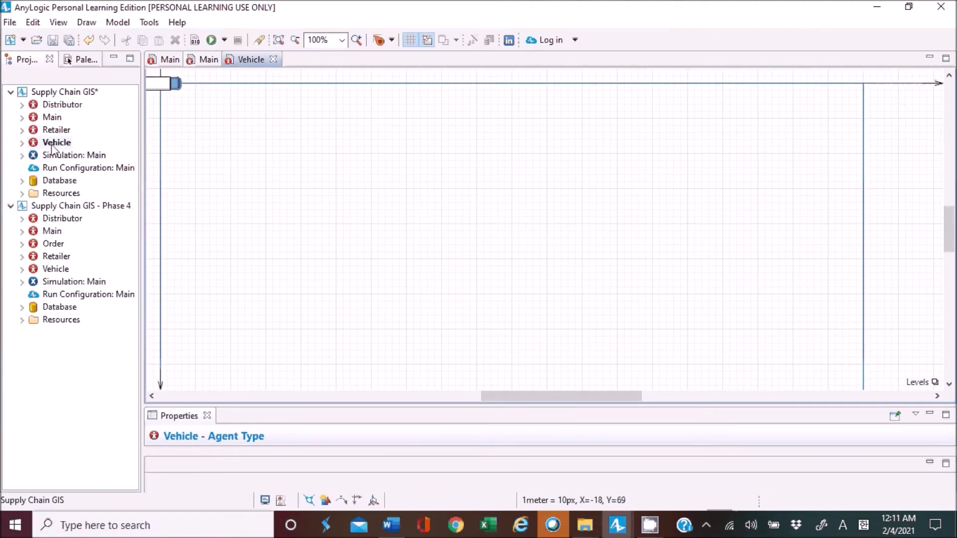
pyautogui.click(178, 88)
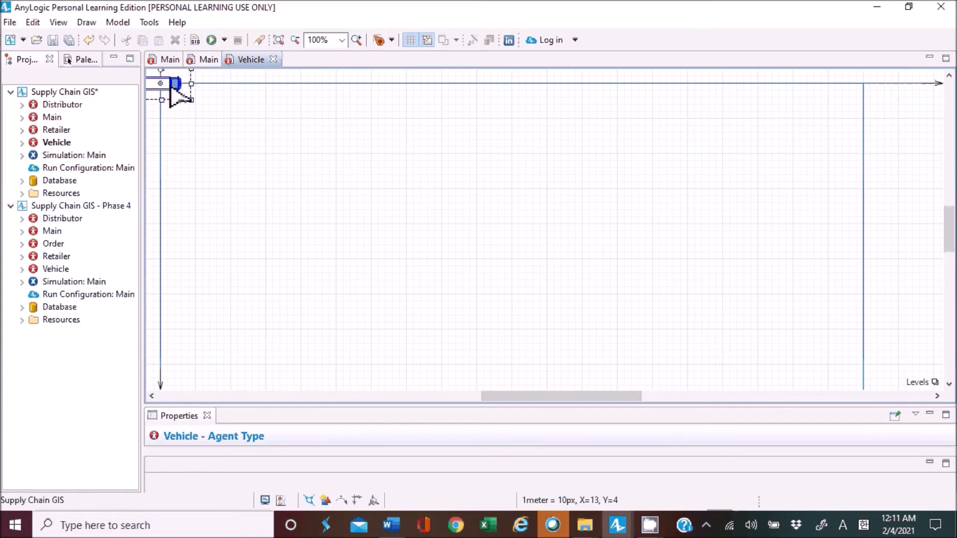
pyautogui.moveTo(585, 398); pyautogui.dragTo(530, 398)
pyautogui.scroll(1, 445, 274)
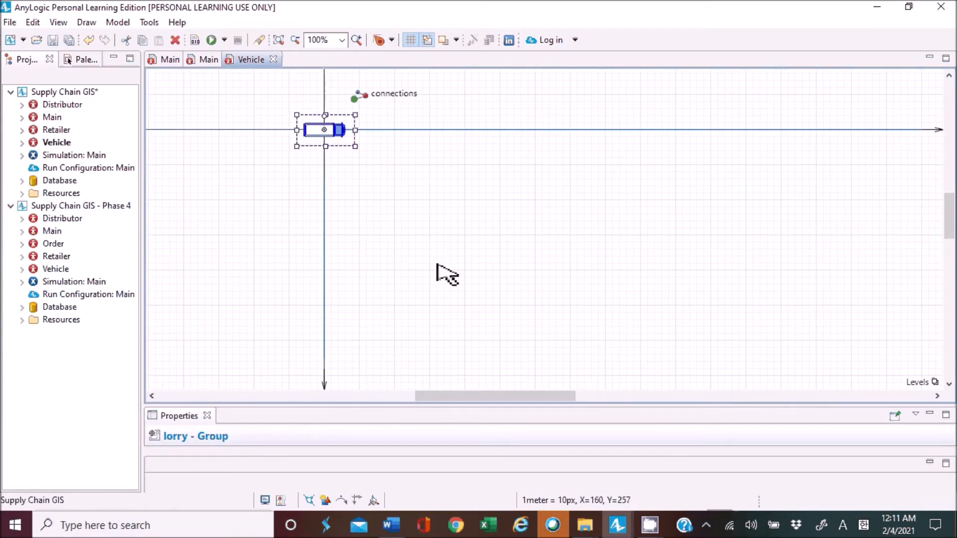
pyautogui.moveTo(355, 146); pyautogui.dragTo(337, 137)
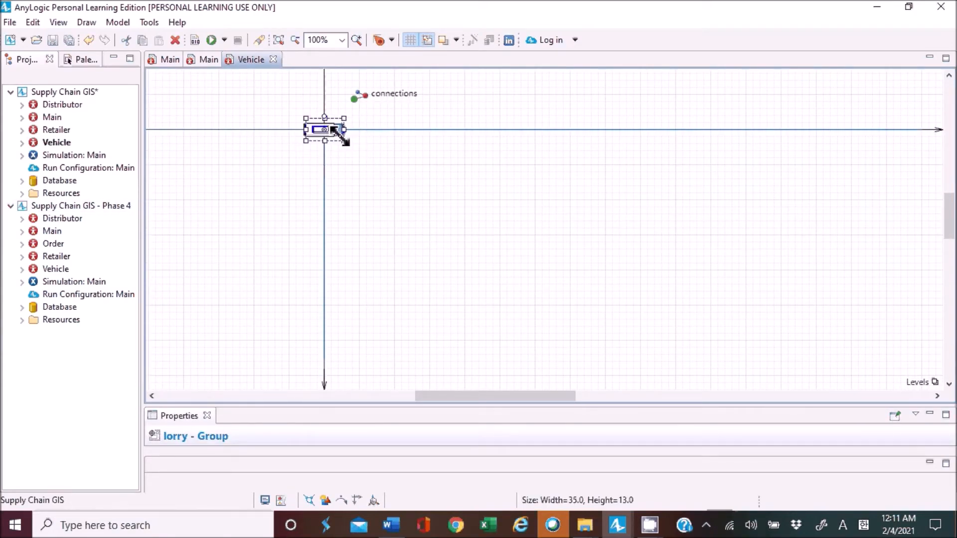
pyautogui.click(393, 174)
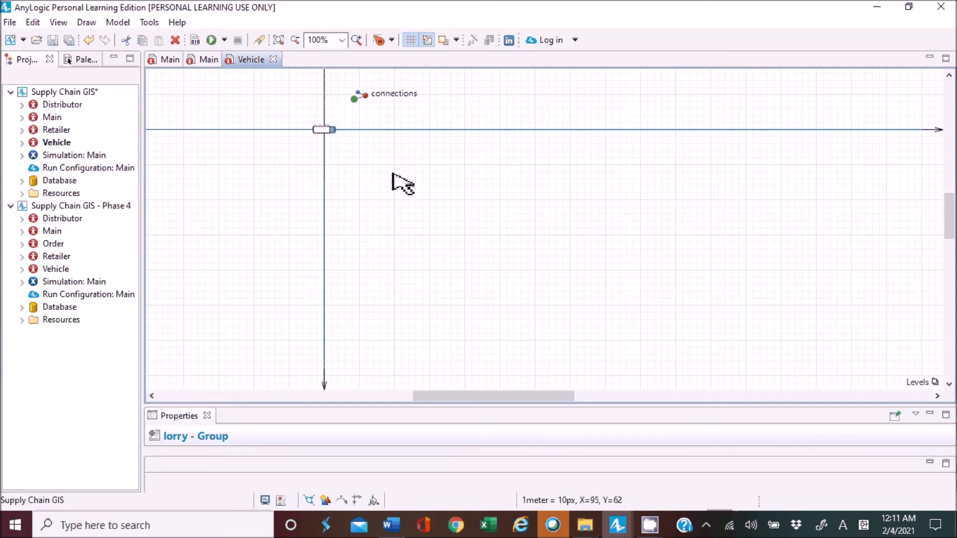
pyautogui.click(284, 175)
# Compare the lorry's size on Main with the one in the Phase 4 model's Main, and close the Phase 4 diagram.
pyautogui.click(168, 60)
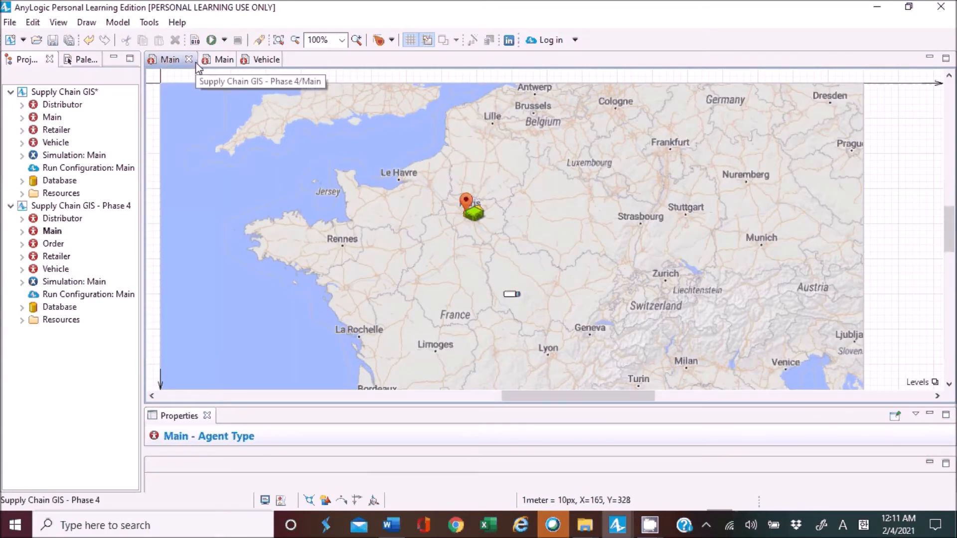
pyautogui.click(510, 296)
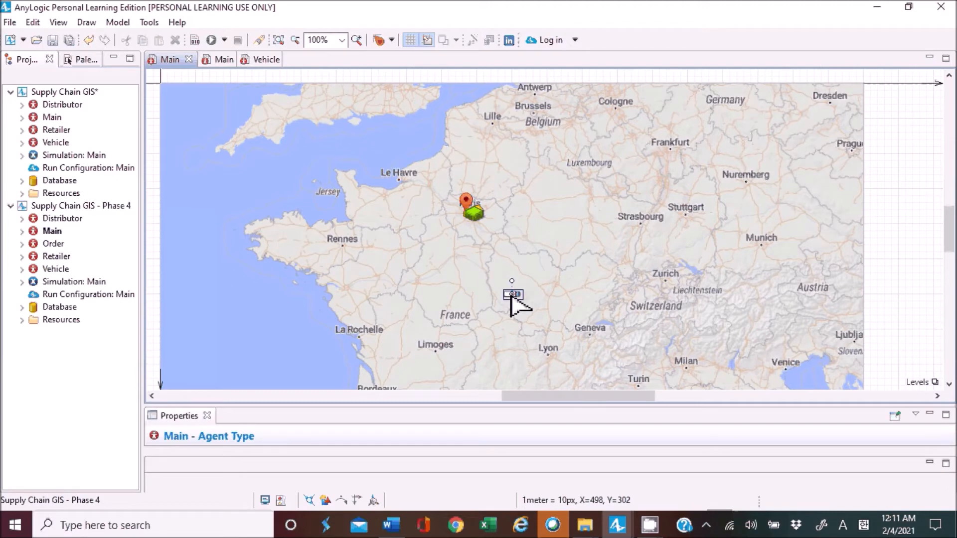
pyautogui.moveTo(609, 396); pyautogui.dragTo(514, 398)
pyautogui.click(208, 61)
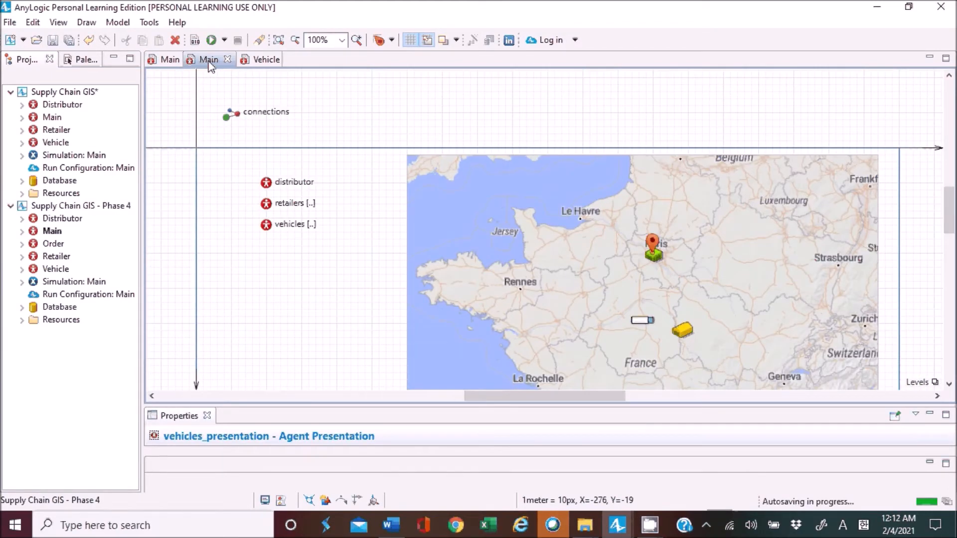
pyautogui.click(642, 320)
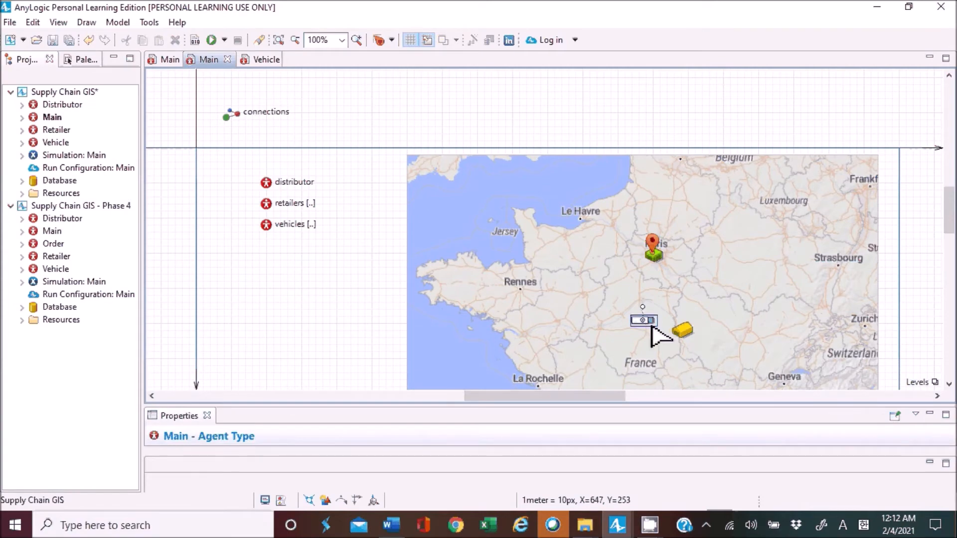
pyautogui.click(329, 301)
pyautogui.click(177, 59)
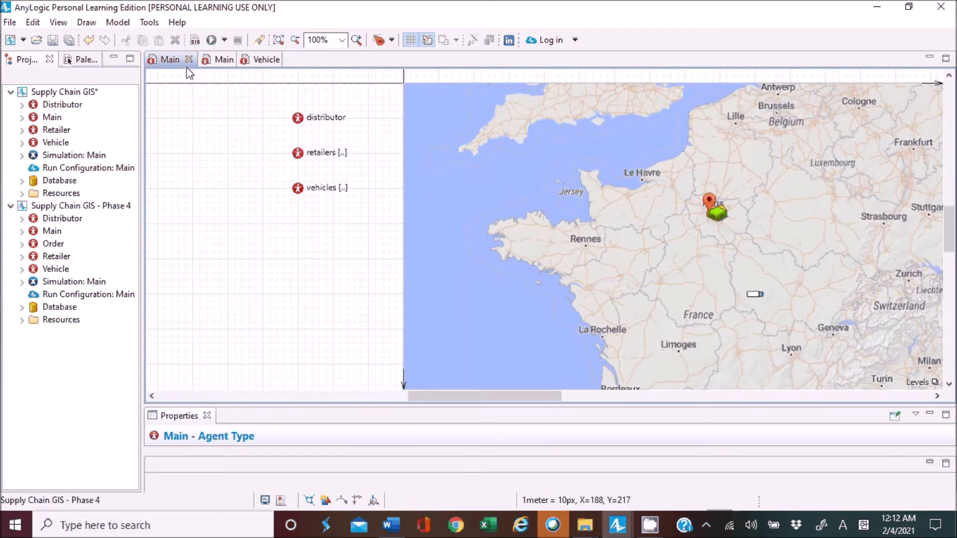
pyautogui.click(189, 60)
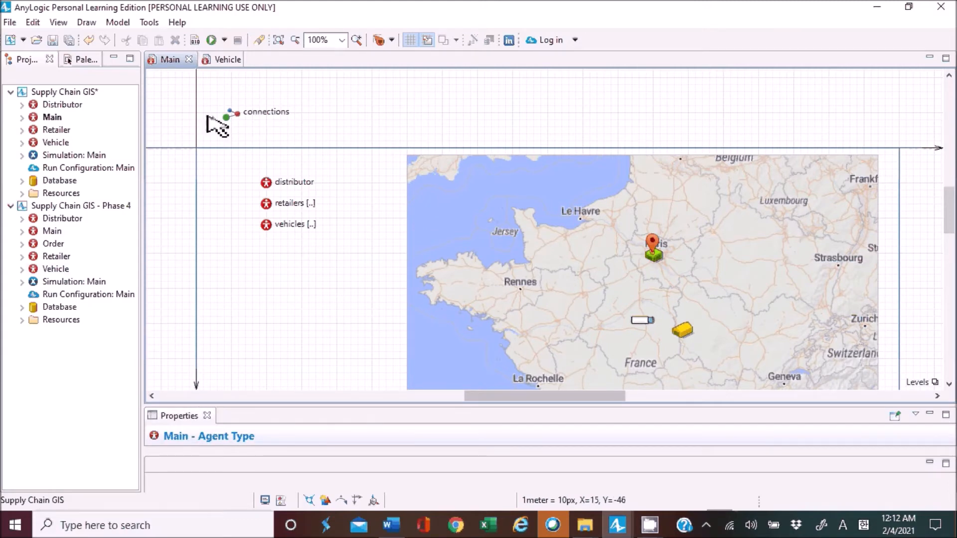
# Add a statechart entry point to the Vehicle diagram and attach a state directly below it.
pyautogui.click(221, 59)
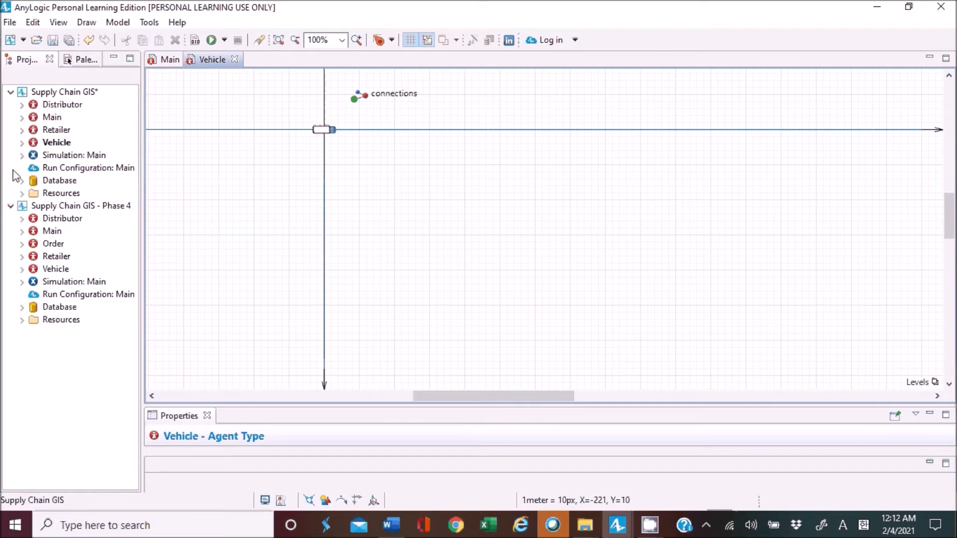
pyautogui.click(86, 62)
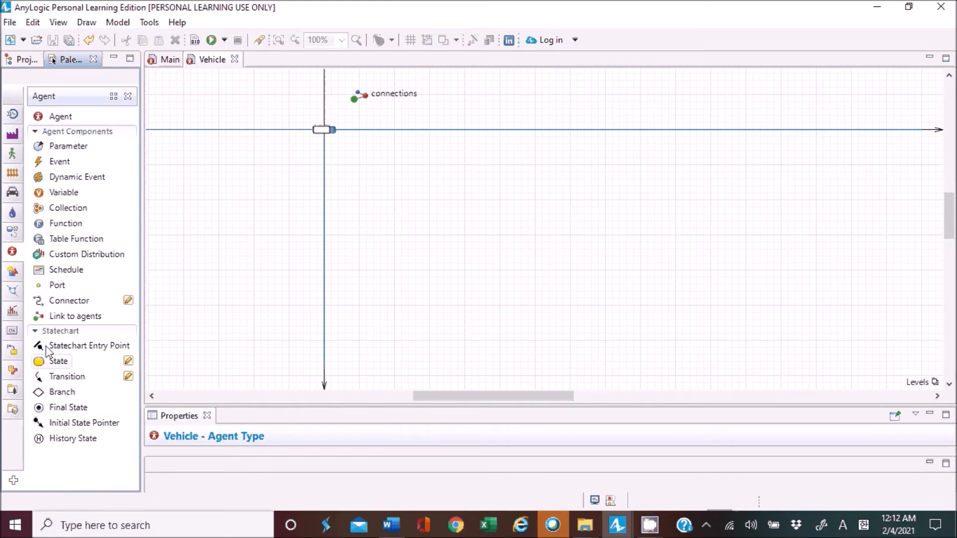
pyautogui.moveTo(13, 252)
pyautogui.moveTo(57, 349); pyautogui.dragTo(414, 163)
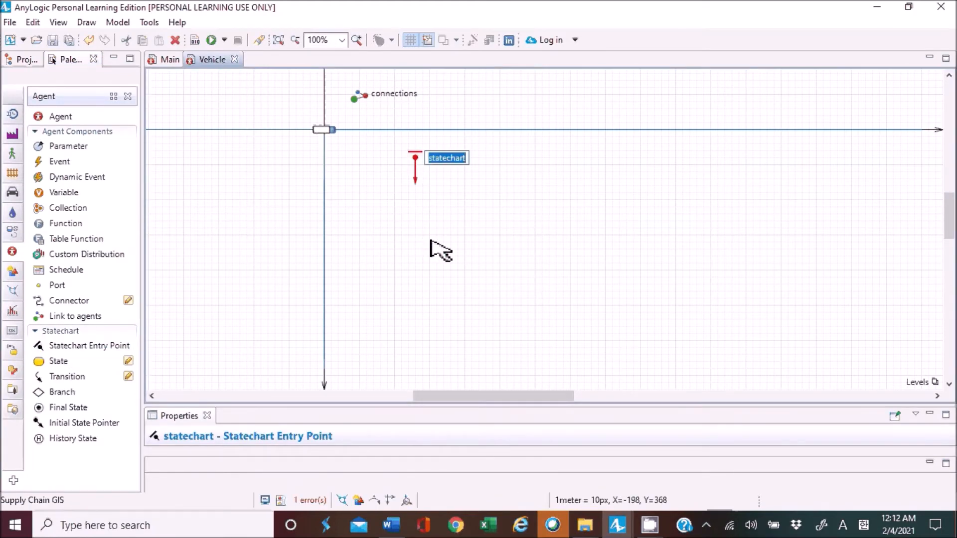
pyautogui.moveTo(58, 360); pyautogui.dragTo(383, 193)
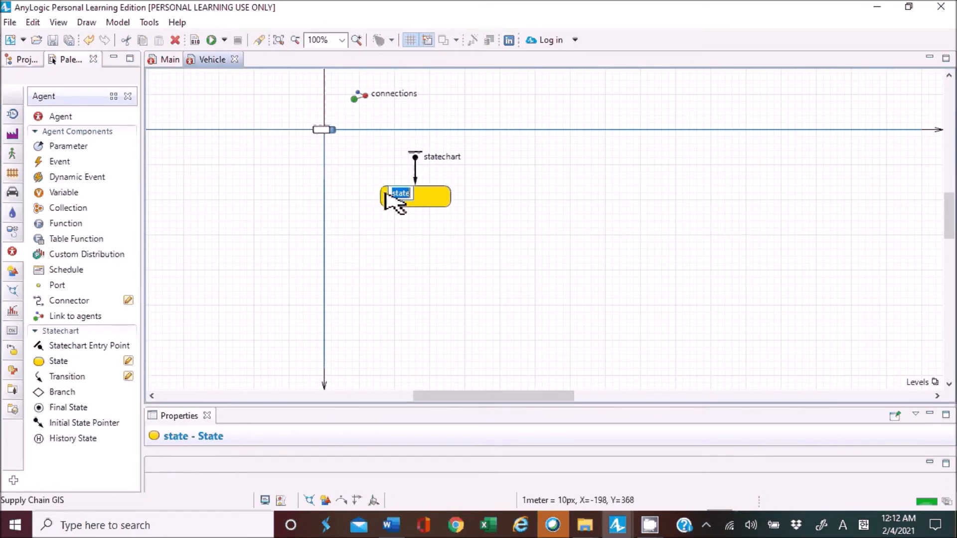
# Name the state under the statechart entry point AtDistributor.
pyautogui.moveTo(310, 405); pyautogui.dragTo(309, 263)
pyautogui.moveTo(254, 320); pyautogui.dragTo(186, 318)
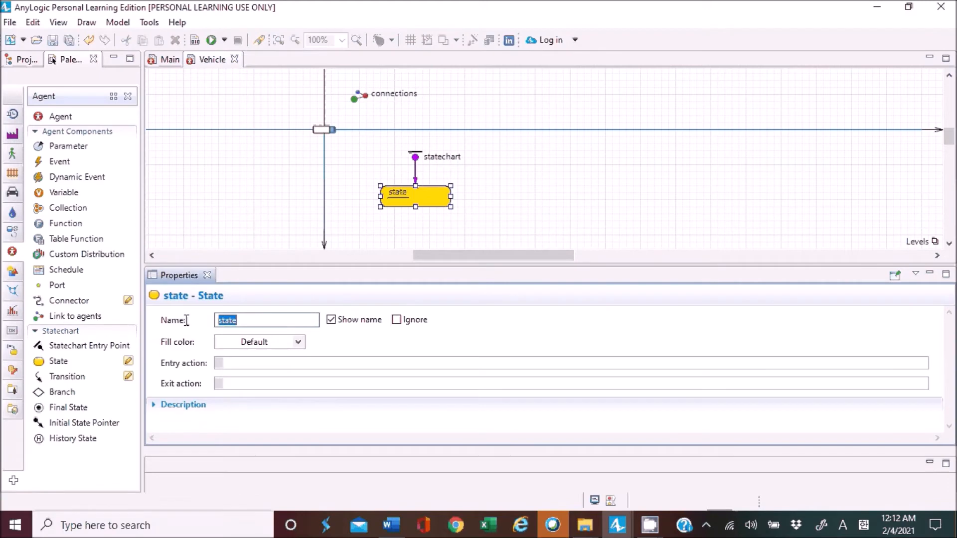
pyautogui.write('AtDistributor')
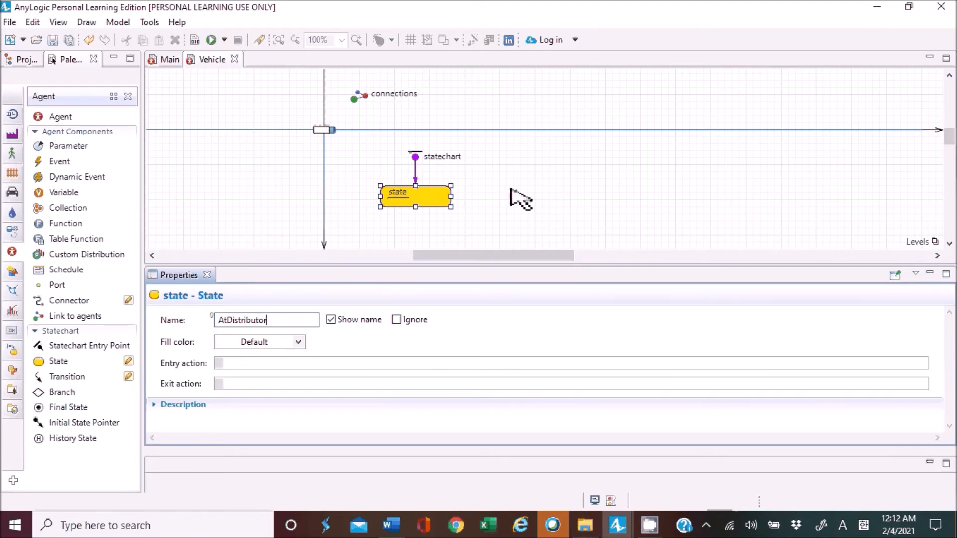
pyautogui.moveTo(503, 264); pyautogui.dragTo(514, 366)
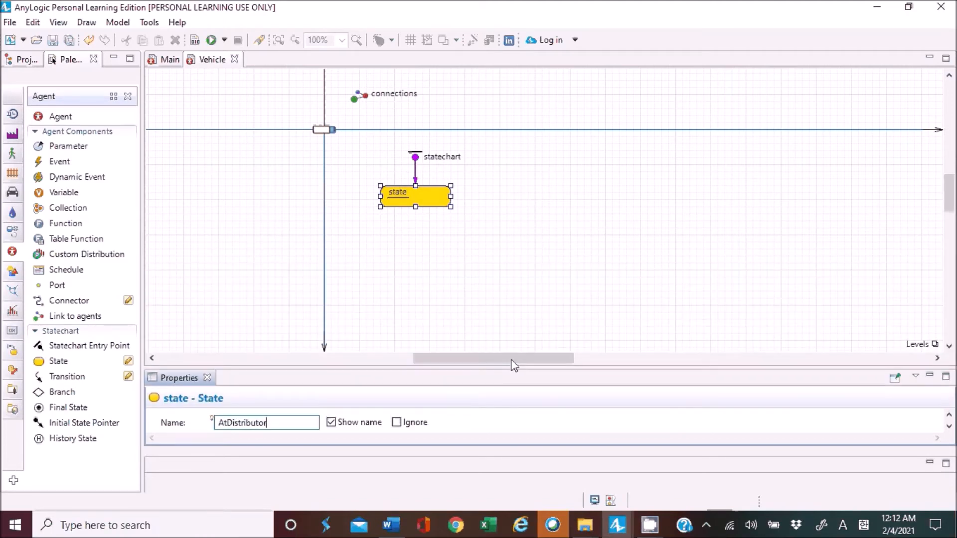
pyautogui.click(443, 256)
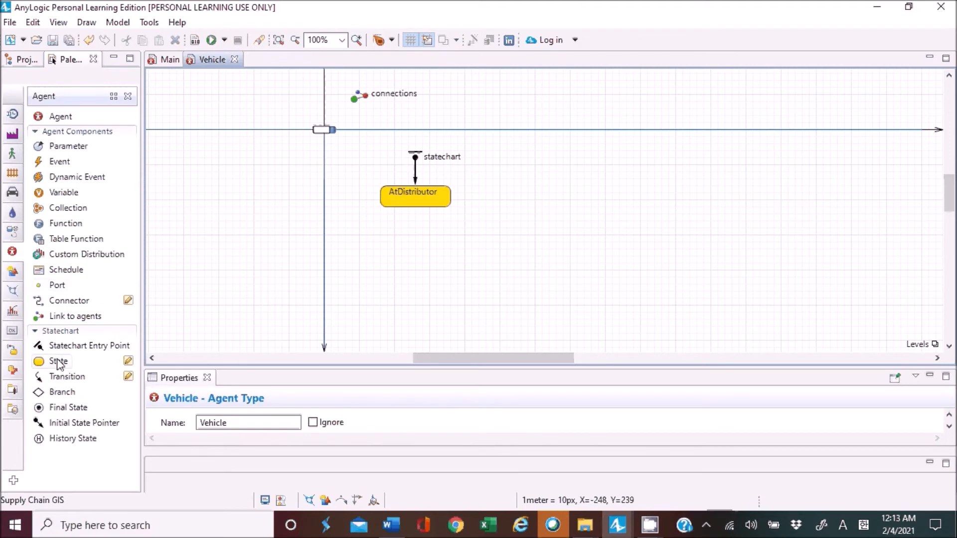
# Add a second state below AtDistributor and name it MovingToRetailer.
pyautogui.moveTo(58, 361); pyautogui.dragTo(390, 250)
pyautogui.moveTo(364, 369); pyautogui.dragTo(368, 292)
pyautogui.doubleClick(273, 346)
pyautogui.write('MovingTo')
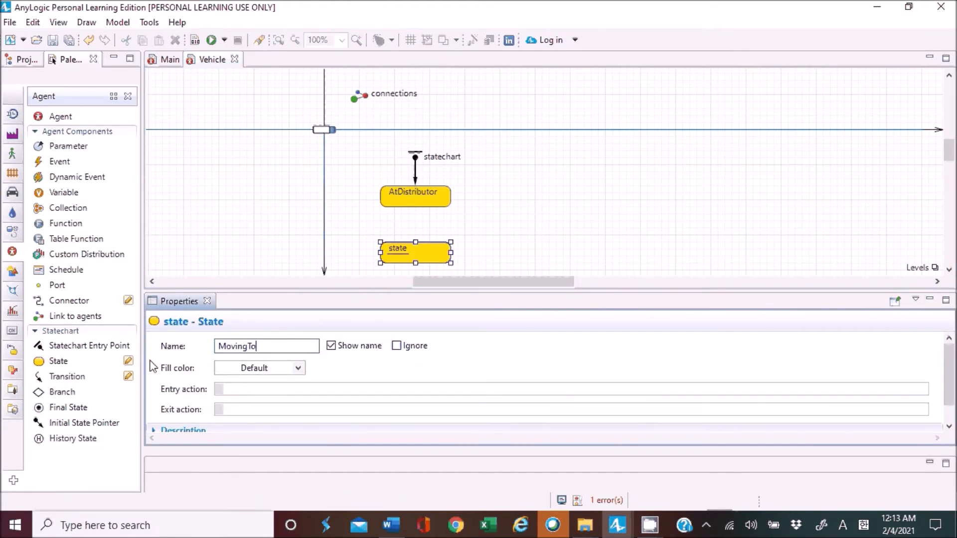
pyautogui.write('Retailer')
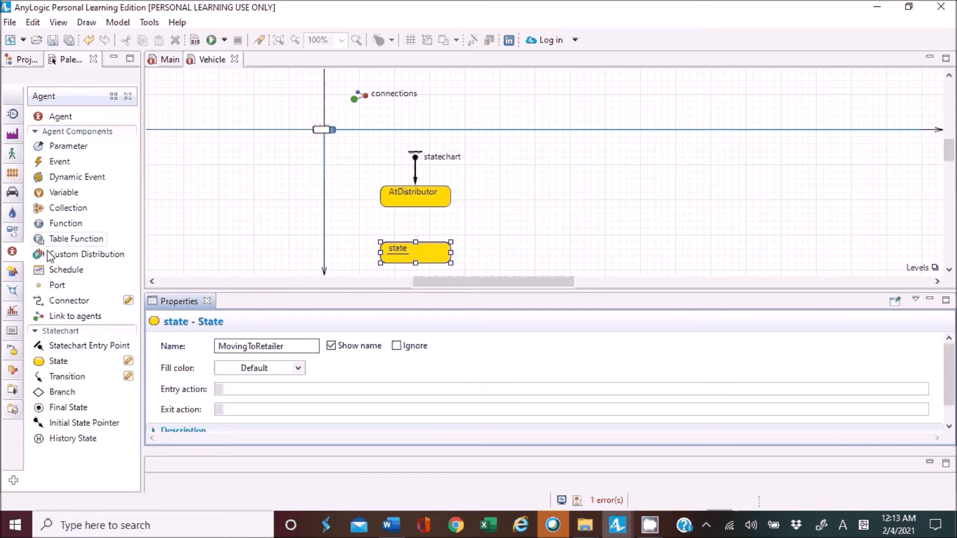
# Connect AtDistributor to MovingToRetailer with a transition triggered by a rate of 1 per day.
pyautogui.moveTo(52, 384); pyautogui.dragTo(415, 210)
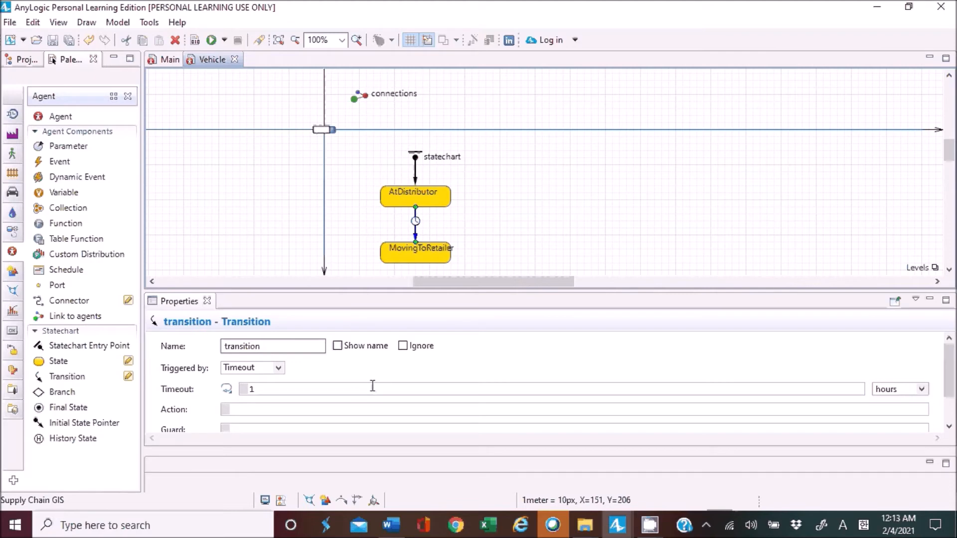
pyautogui.click(278, 369)
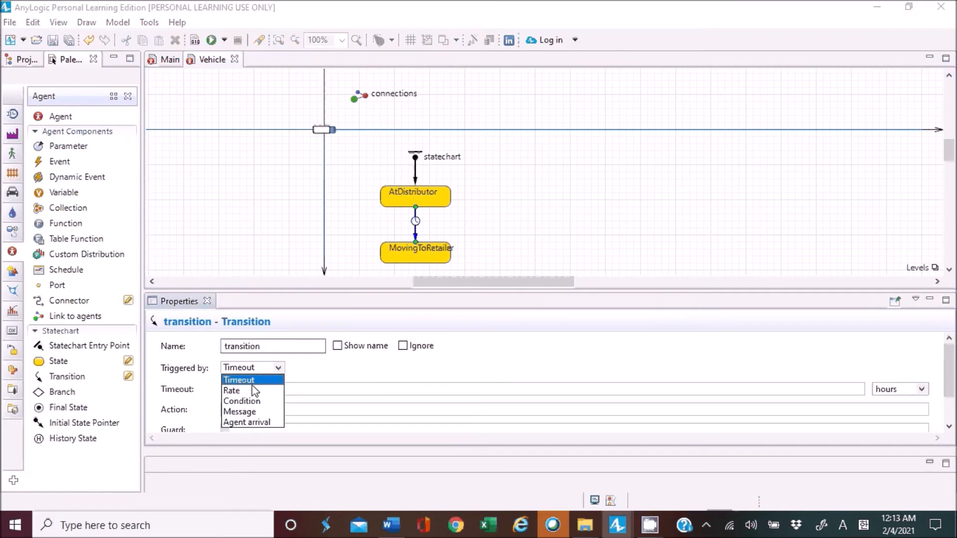
pyautogui.click(255, 391)
pyautogui.click(284, 388)
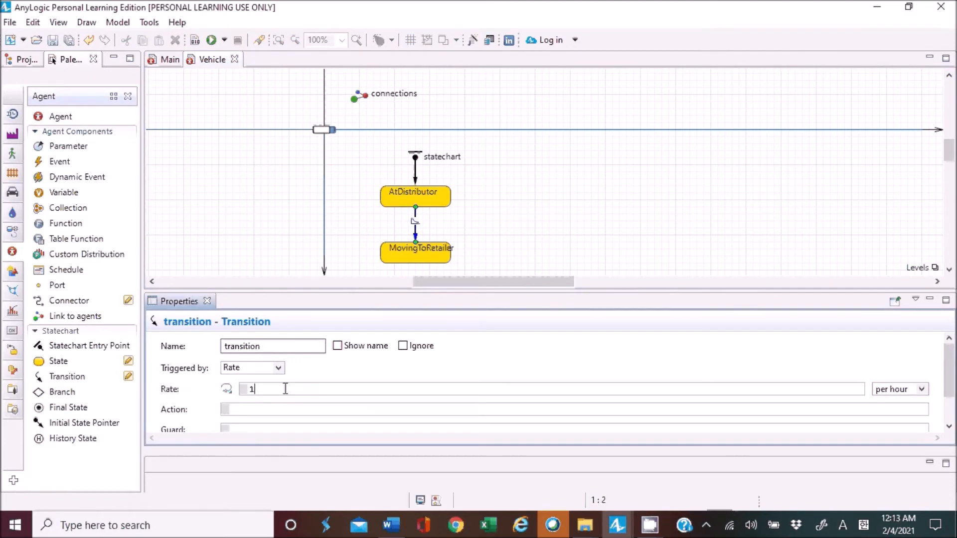
pyautogui.click(900, 392)
pyautogui.click(880, 457)
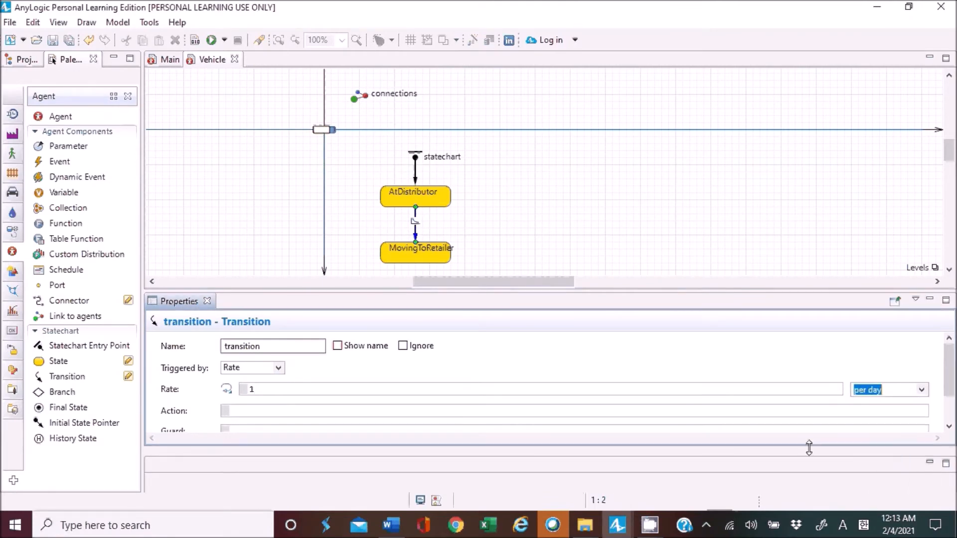
# Set the action of the transition from AtDistributor to MovingToRetailer to moveTo(main.retailers.random()).
pyautogui.click(407, 410)
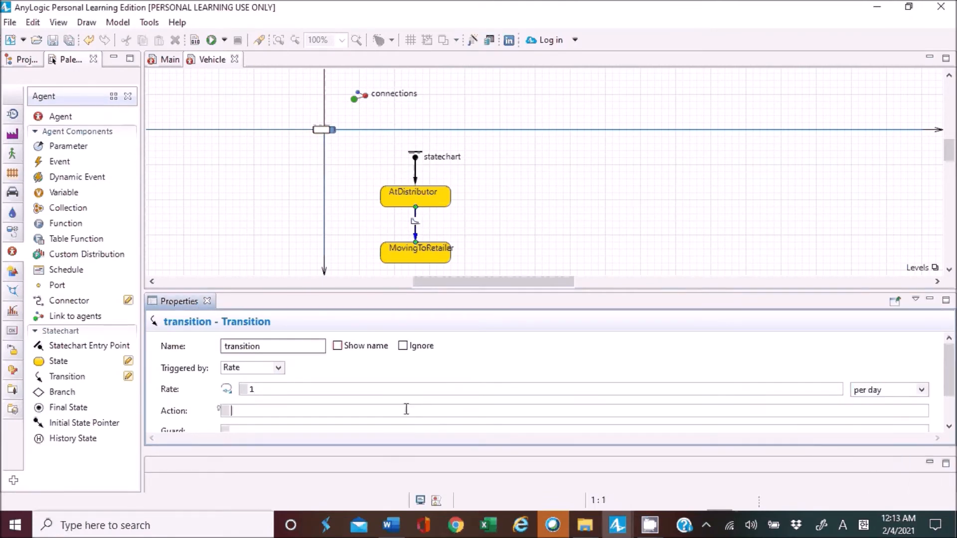
pyautogui.write('move')
pyautogui.write('To')
pyautogui.write('(mai')
pyautogui.write('n')
pyautogui.write('.')
pyautogui.write('re')
pyautogui.write('tailers.ra')
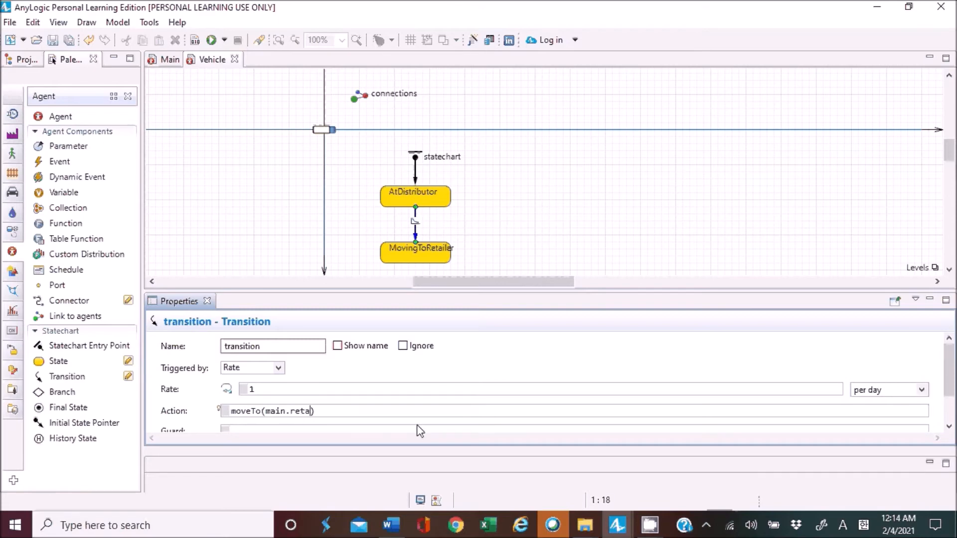
pyautogui.write('ndom()')
pyautogui.press('Left')
pyautogui.press('Left')
pyautogui.press('Left')
pyautogui.press('Left')
pyautogui.press('Left')
pyautogui.press('Left')
pyautogui.press('Left')
pyautogui.press('Left')
pyautogui.press('Left')
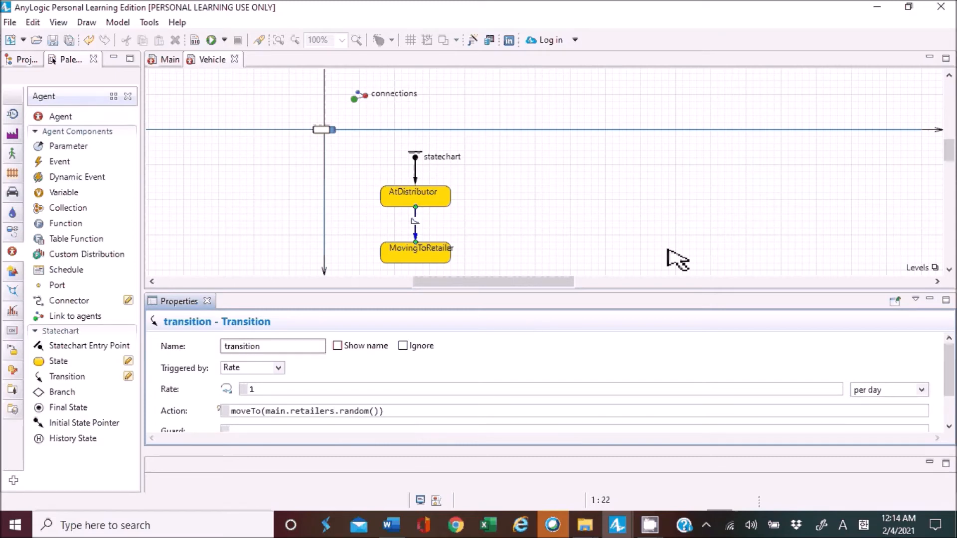
pyautogui.scroll(-1, 773, 217)
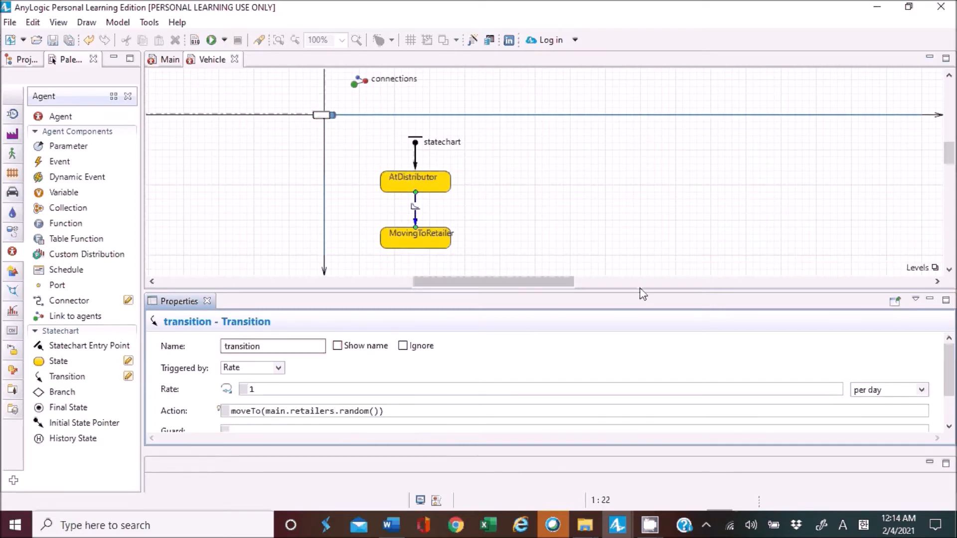
pyautogui.moveTo(640, 293); pyautogui.dragTo(642, 280)
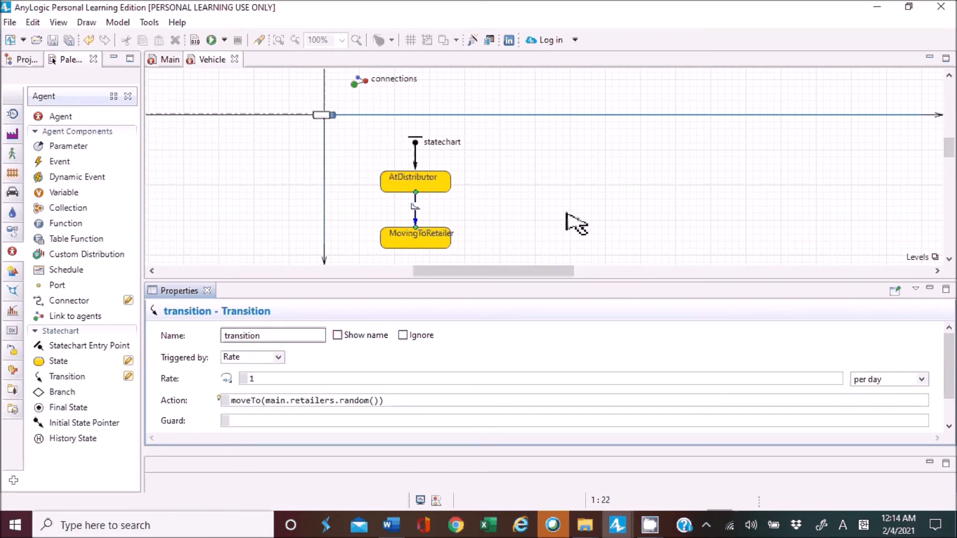
pyautogui.click(534, 243)
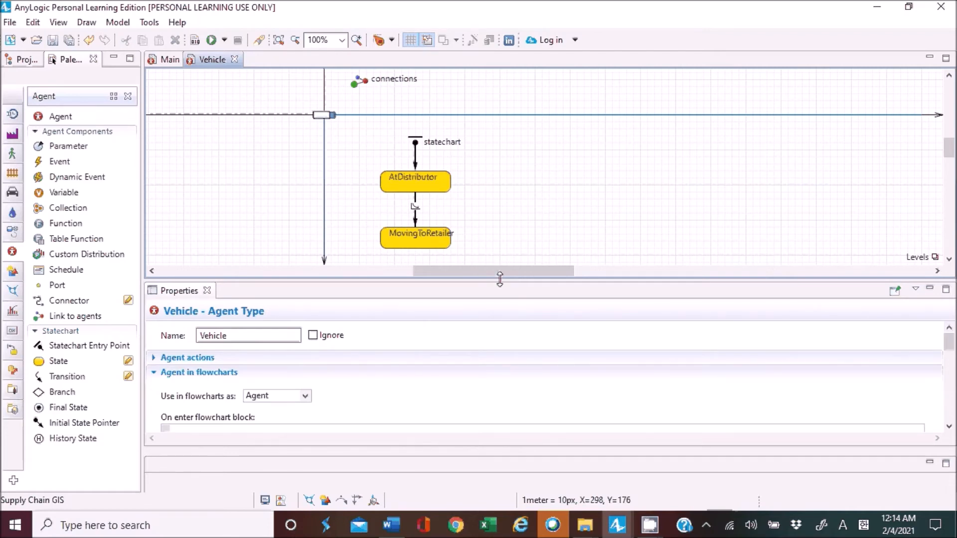
# Add a third state beside MovingToRetailer and connect MovingToRetailer to it with a transition.
pyautogui.moveTo(62, 365); pyautogui.dragTo(510, 230)
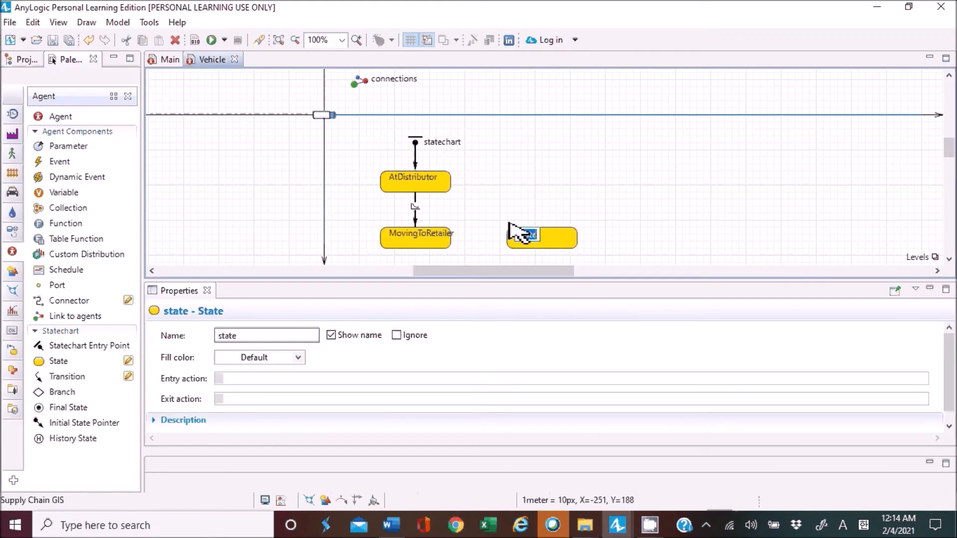
pyautogui.doubleClick(521, 235)
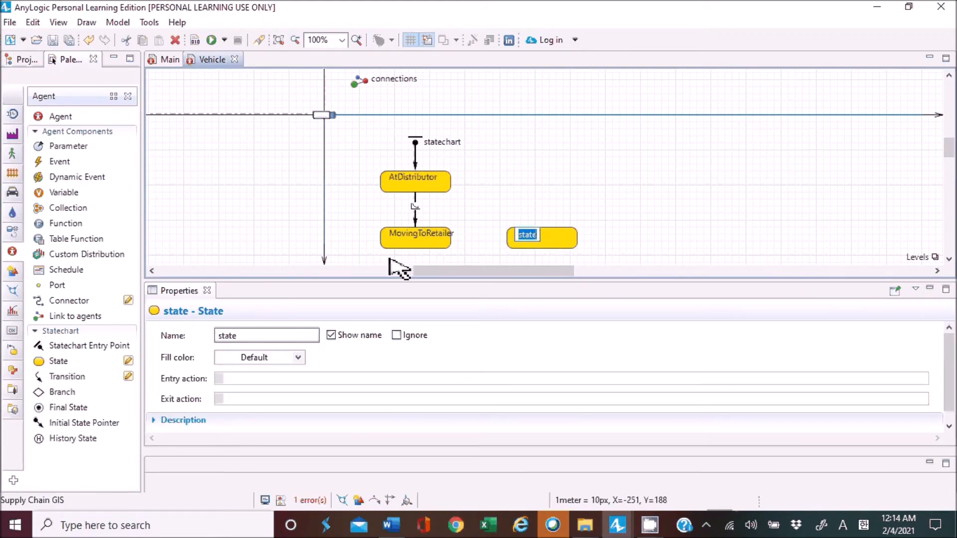
pyautogui.click(92, 377)
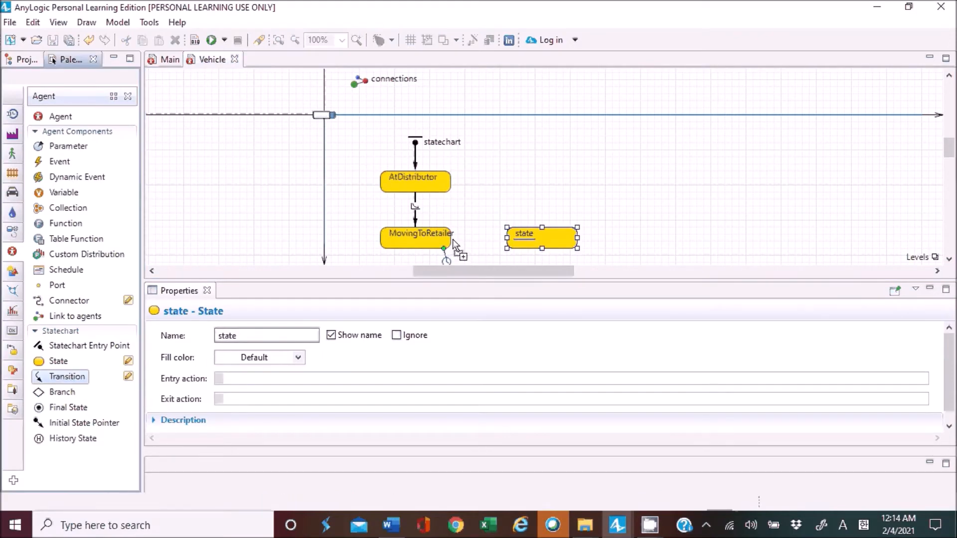
pyautogui.click(455, 243)
pyautogui.scroll(-2, 470, 248)
pyautogui.moveTo(450, 251); pyautogui.dragTo(508, 216)
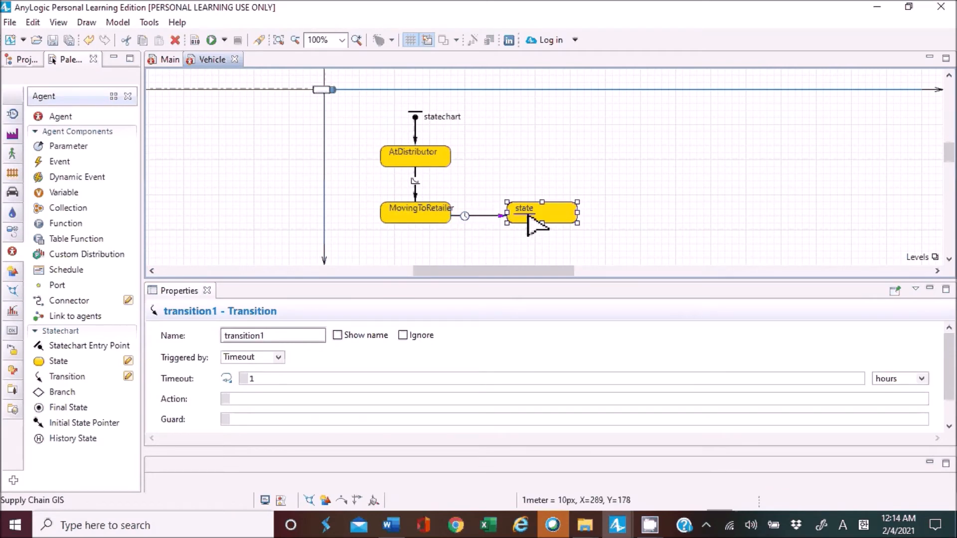
# Name the new state beside MovingToRetailer MovingToDistributor.
pyautogui.click(531, 218)
pyautogui.click(263, 335)
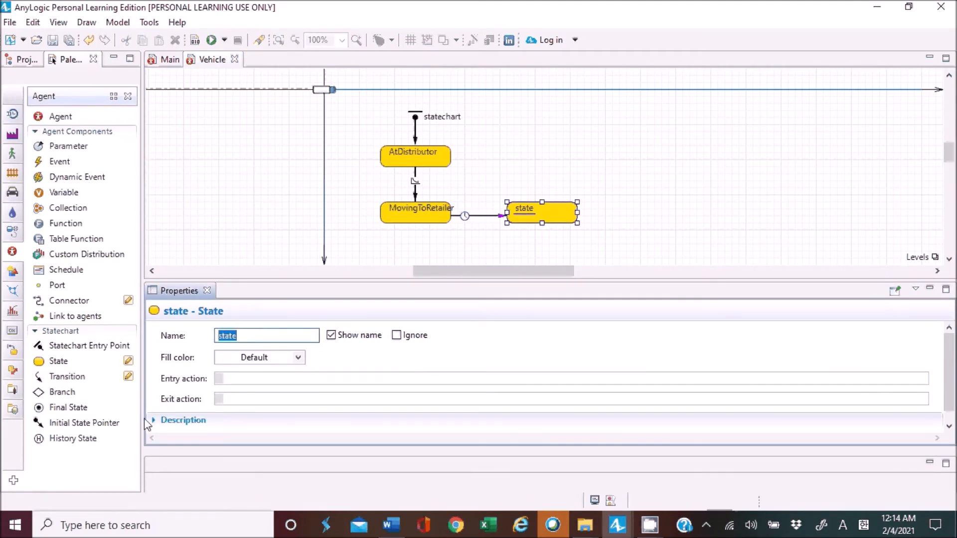
pyautogui.write('MovingToDistri u')
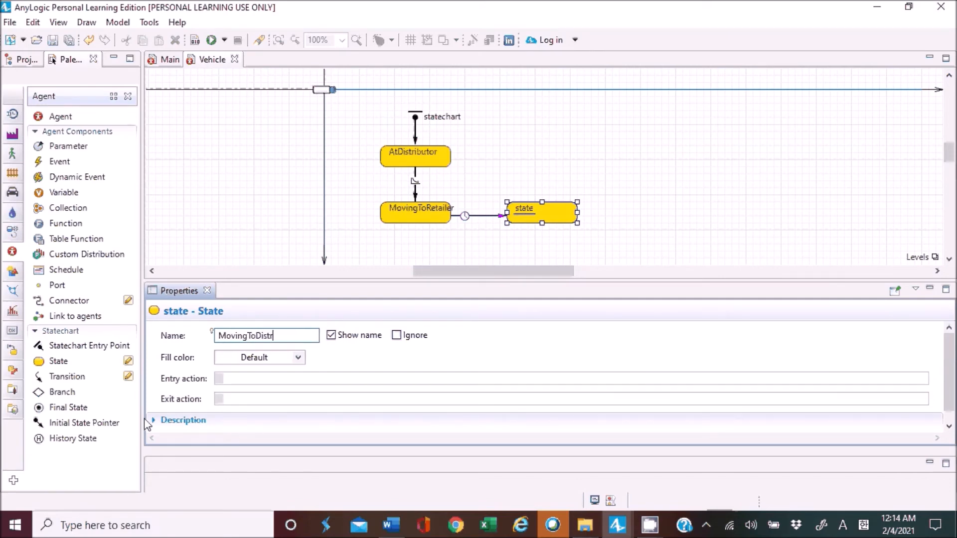
pyautogui.press('BackSpace')
pyautogui.press('BackSpace')
pyautogui.write('butor')
pyautogui.click(555, 193)
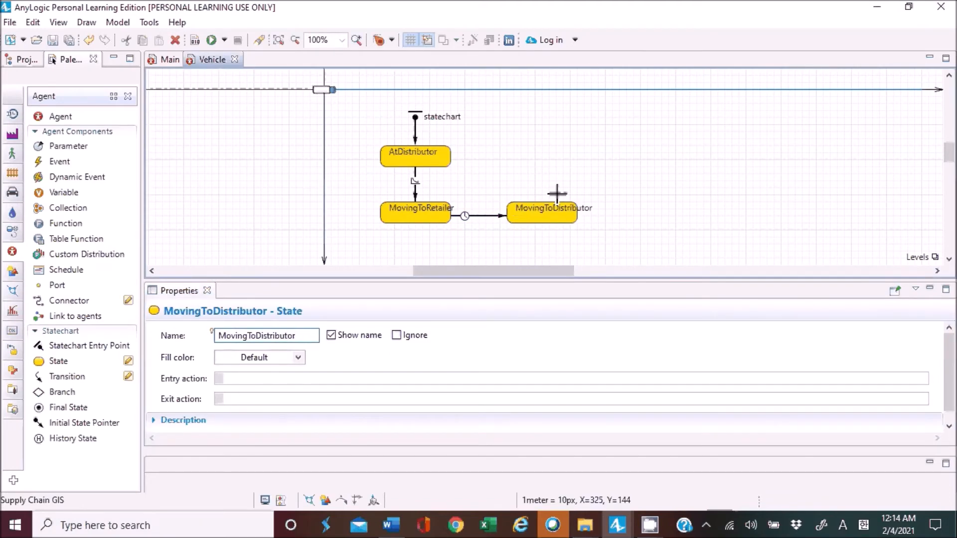
# Set the transition from MovingToRetailer to MovingToDistributor to be triggered by agent arrival.
pyautogui.click(481, 226)
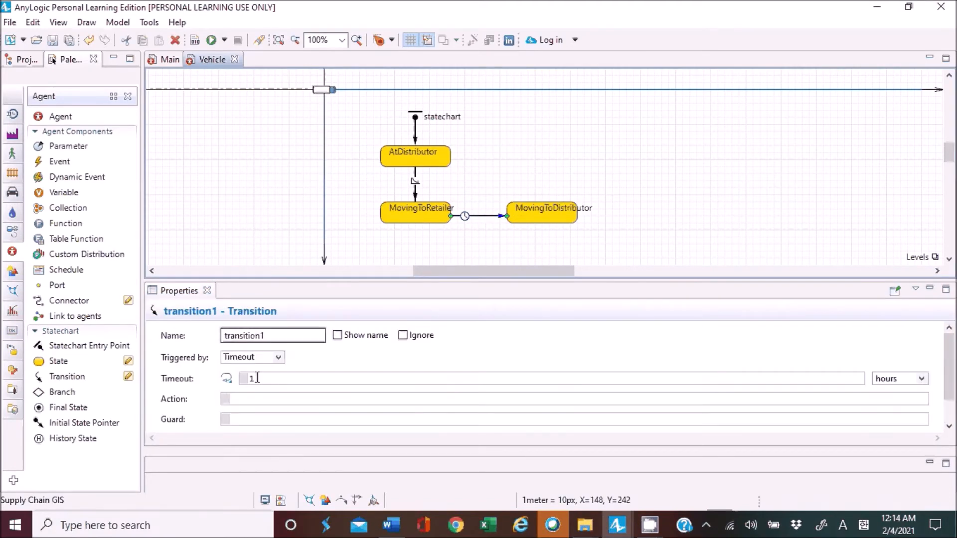
pyautogui.click(277, 357)
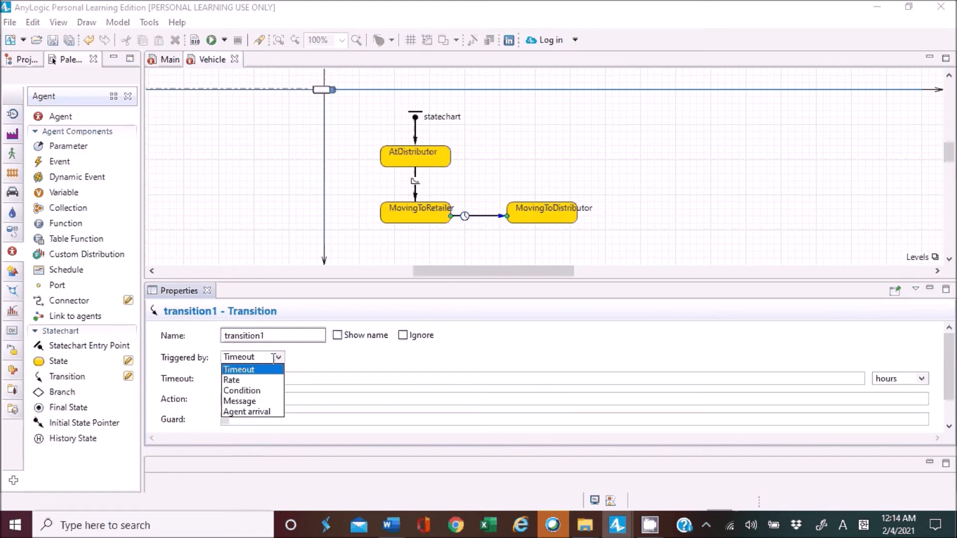
pyautogui.click(249, 419)
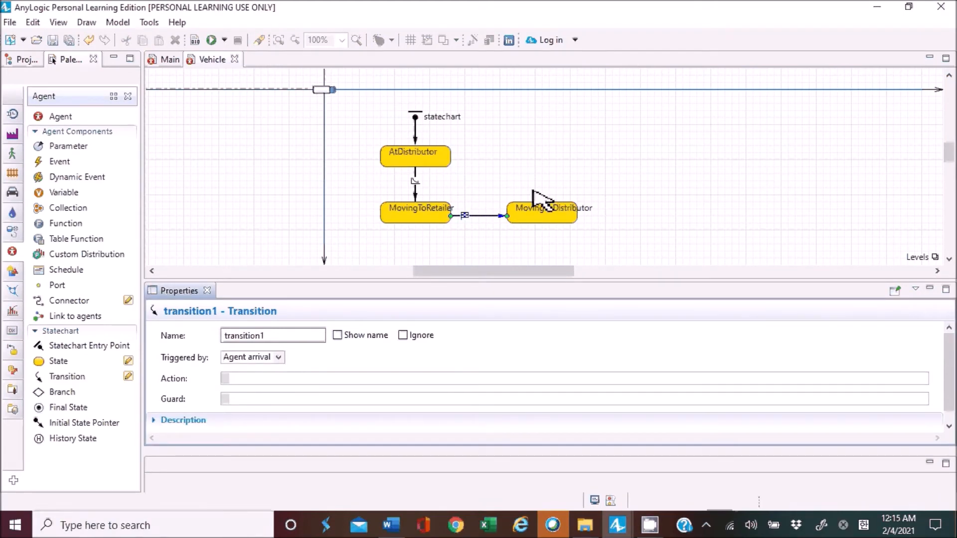
pyautogui.click(421, 219)
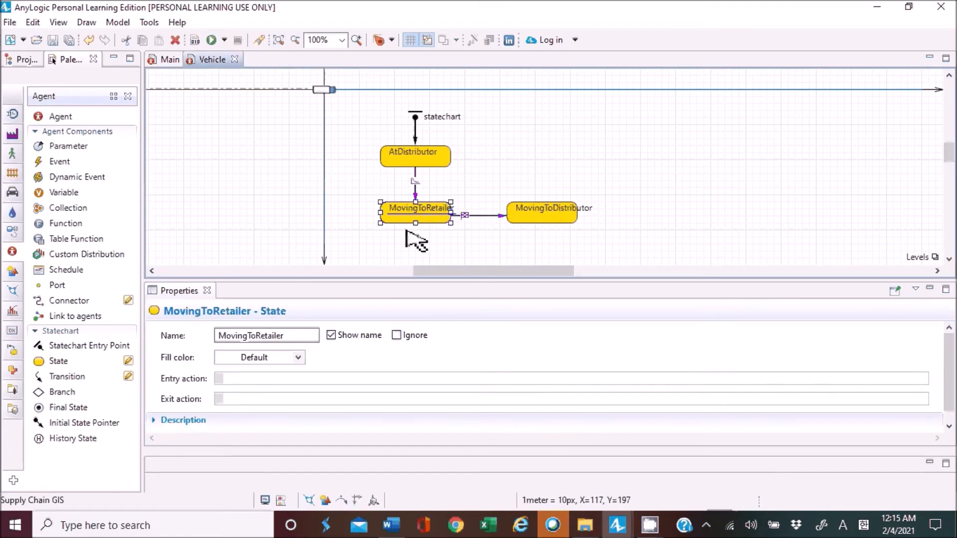
pyautogui.click(514, 219)
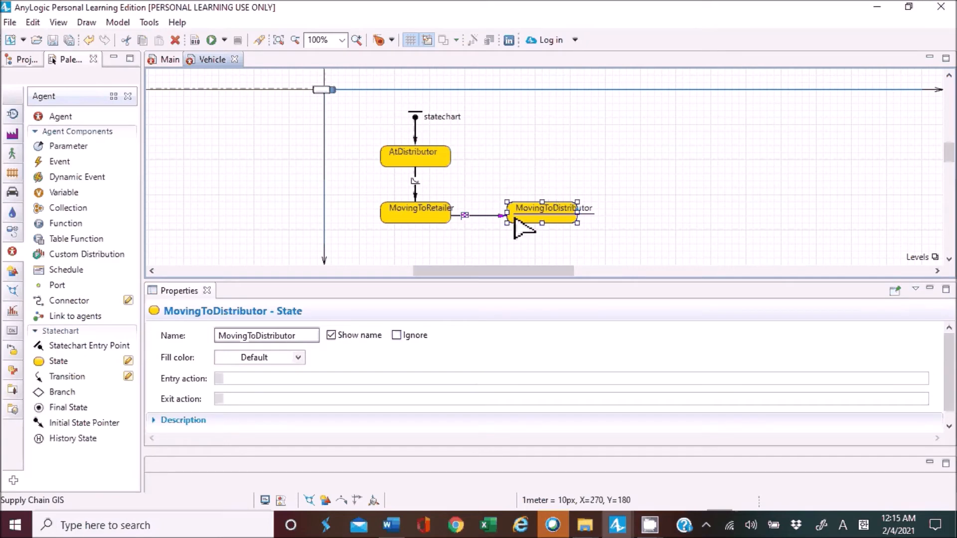
# Connect MovingToDistributor back to AtDistributor with a right-angled transition triggered by agent arrival.
pyautogui.moveTo(67, 377); pyautogui.dragTo(544, 207)
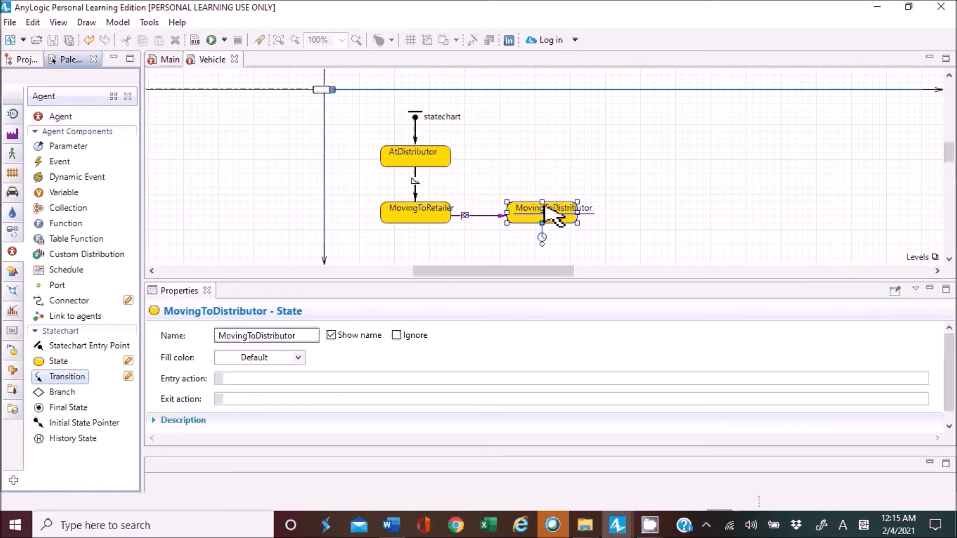
pyautogui.moveTo(543, 244); pyautogui.dragTo(452, 155)
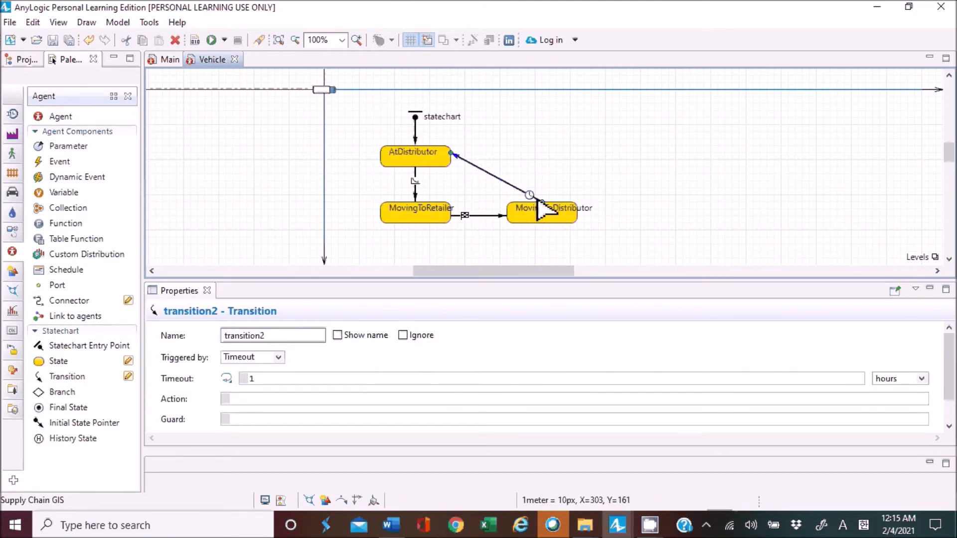
pyautogui.moveTo(502, 181); pyautogui.dragTo(543, 154)
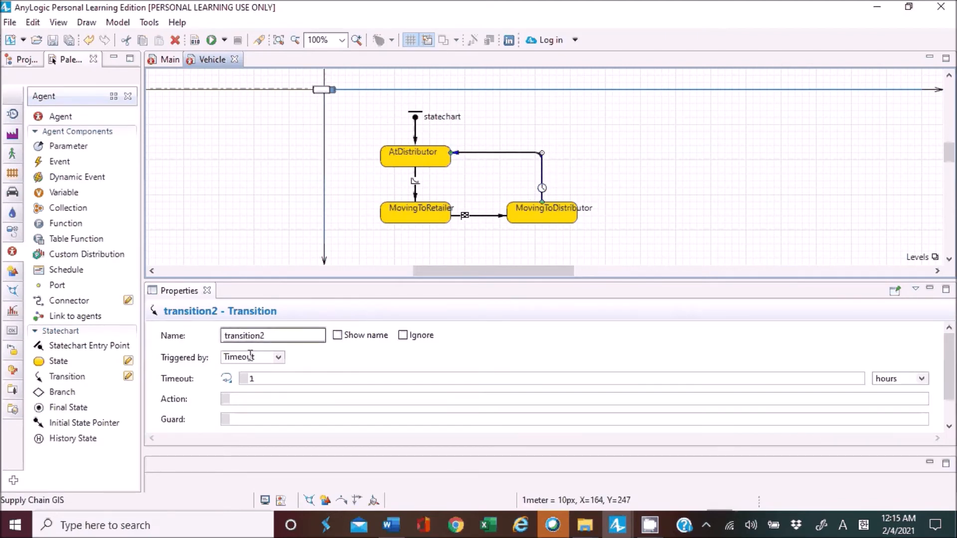
pyautogui.click(278, 357)
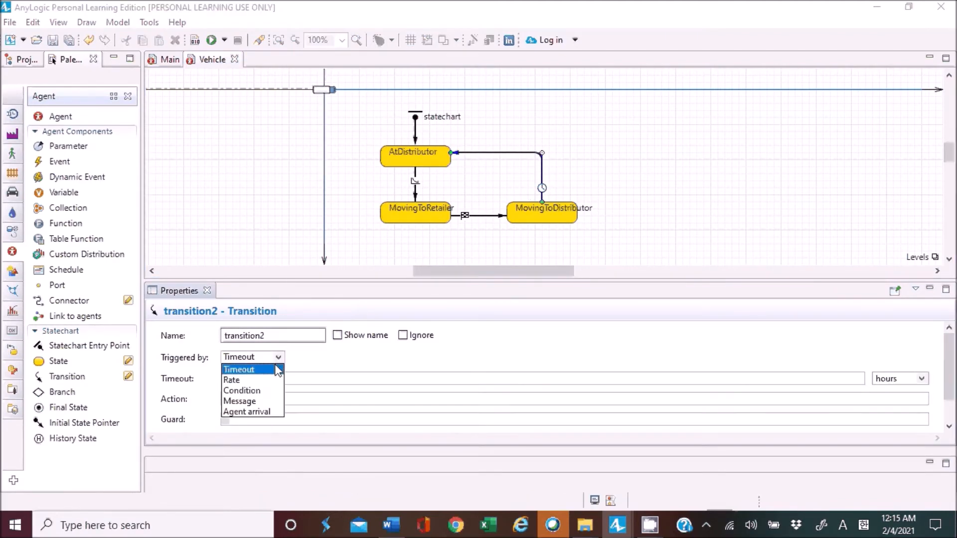
pyautogui.click(253, 414)
pyautogui.click(623, 158)
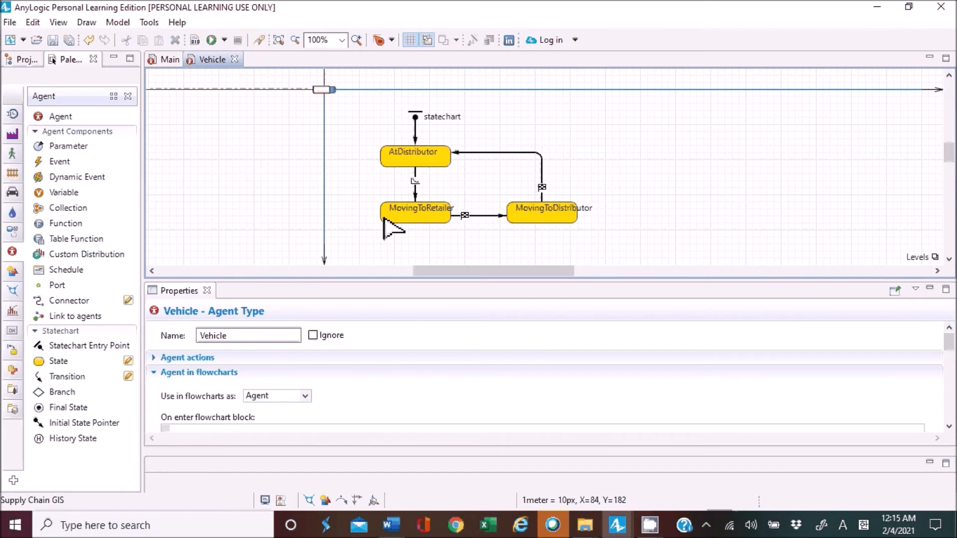
# Save the model and test-run the simulation at x25 speed, examining how the vehicles move across the map.
pyautogui.click(69, 43)
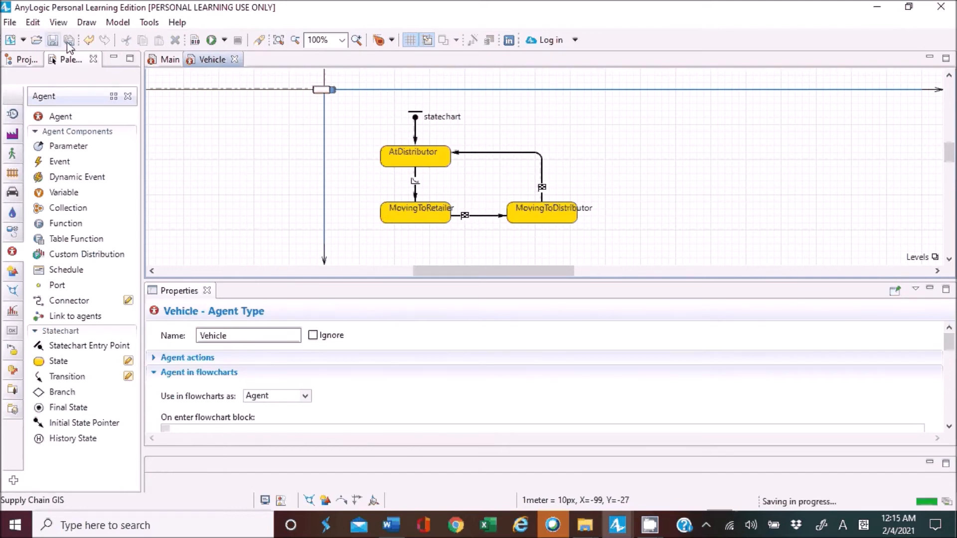
pyautogui.click(224, 40)
pyautogui.click(230, 54)
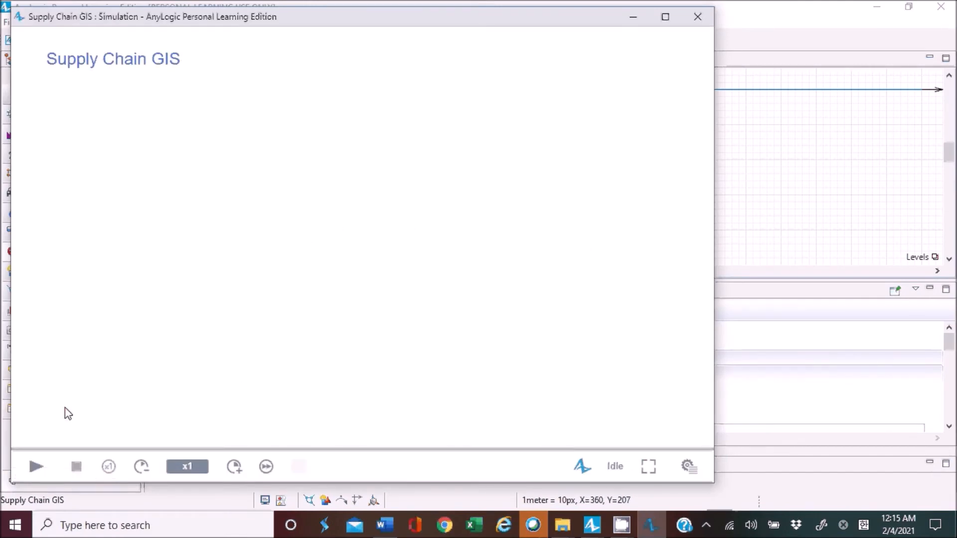
pyautogui.click(41, 459)
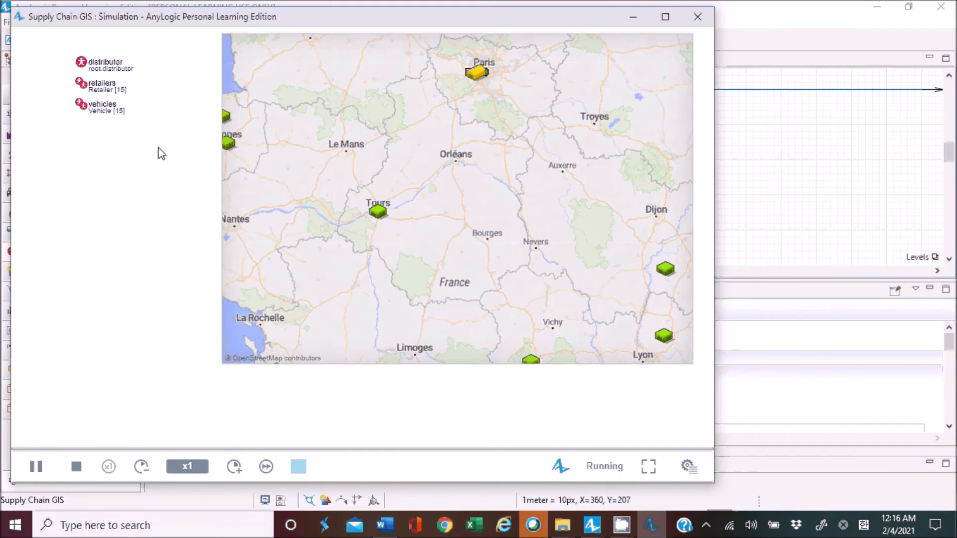
pyautogui.click(235, 467)
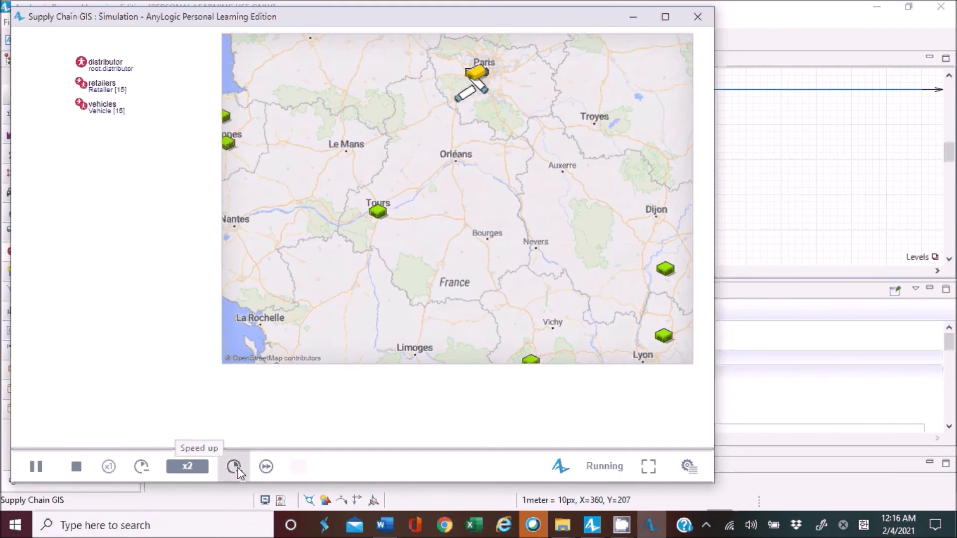
pyautogui.click(235, 467)
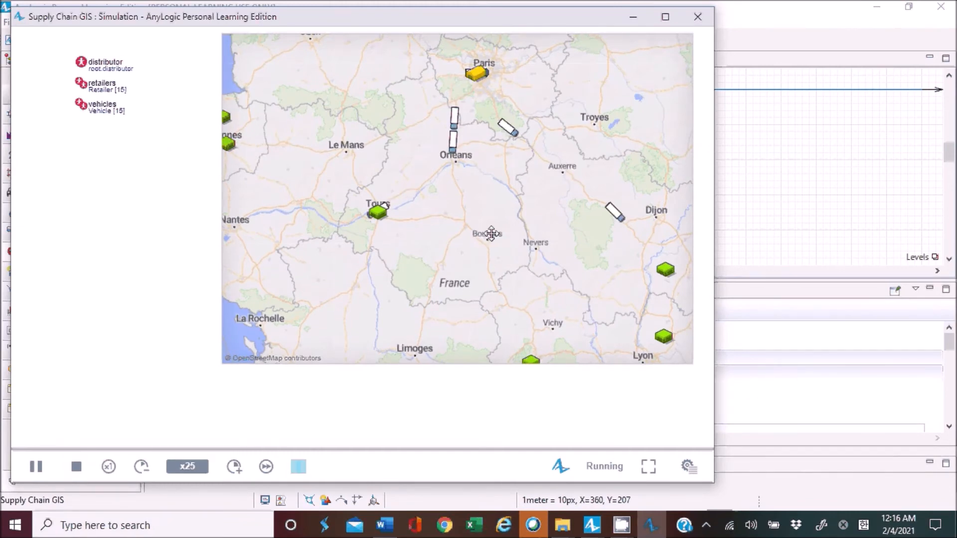
pyautogui.scroll(-3, 467, 284)
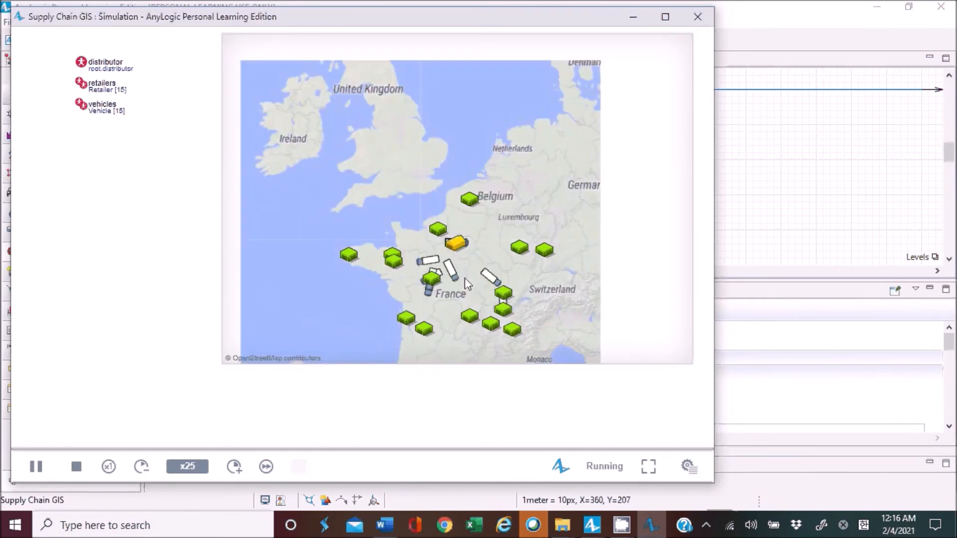
pyautogui.scroll(2, 466, 284)
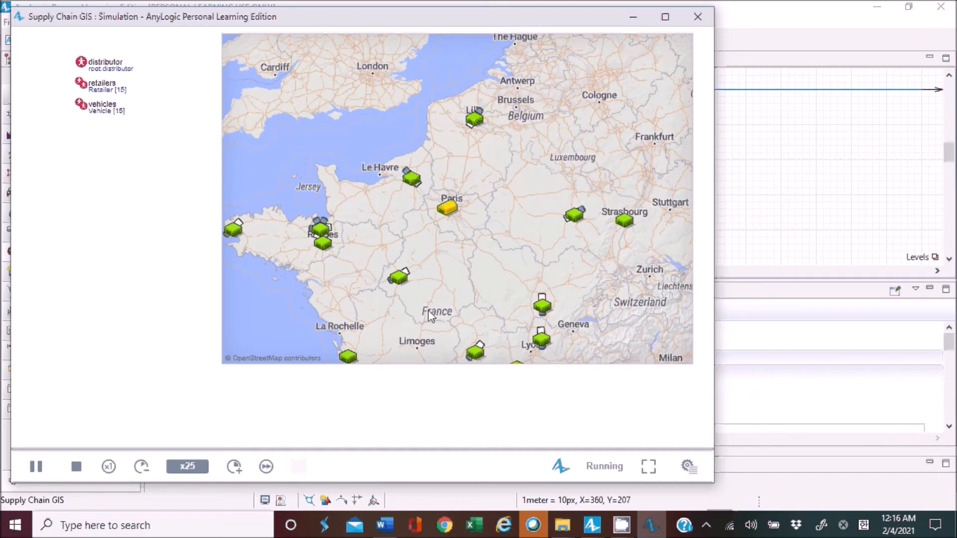
pyautogui.click(693, 20)
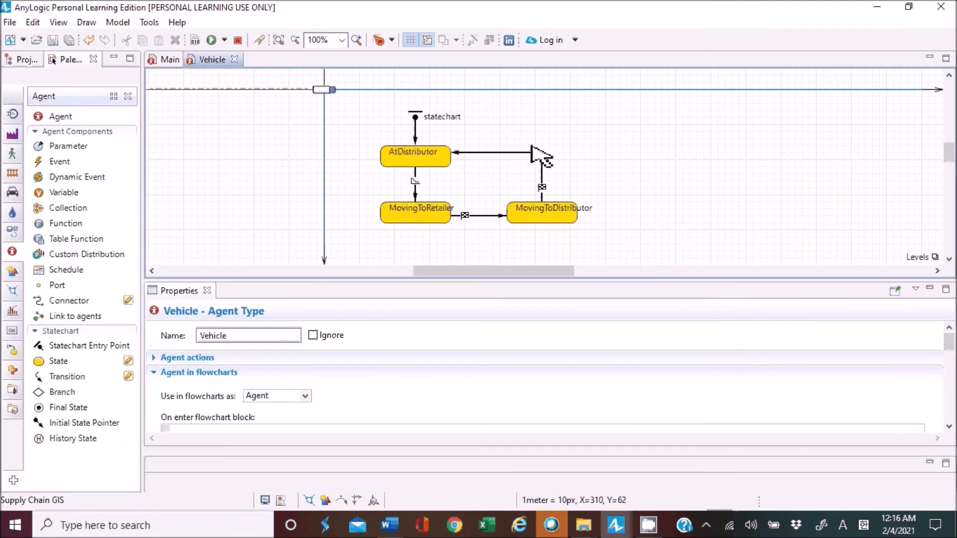
# Set the action of the transition from MovingToRetailer to MovingToDistributor to moveTo(main.distributor).
pyautogui.click(543, 175)
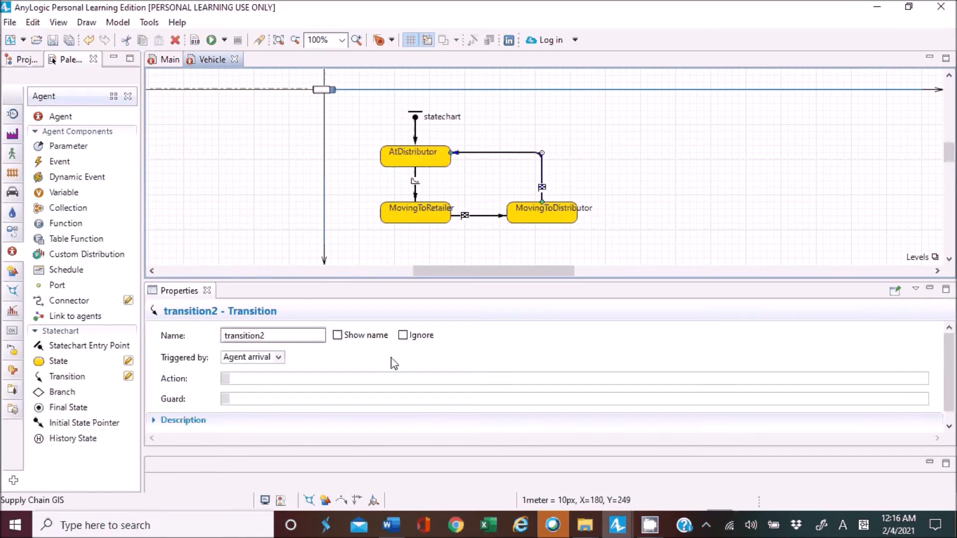
pyautogui.click(417, 197)
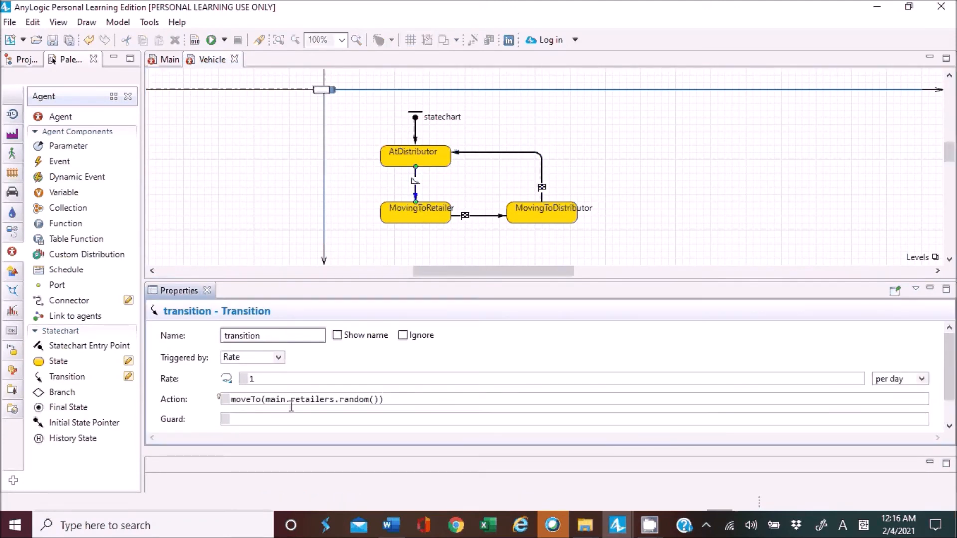
pyautogui.moveTo(413, 395); pyautogui.dragTo(232, 399)
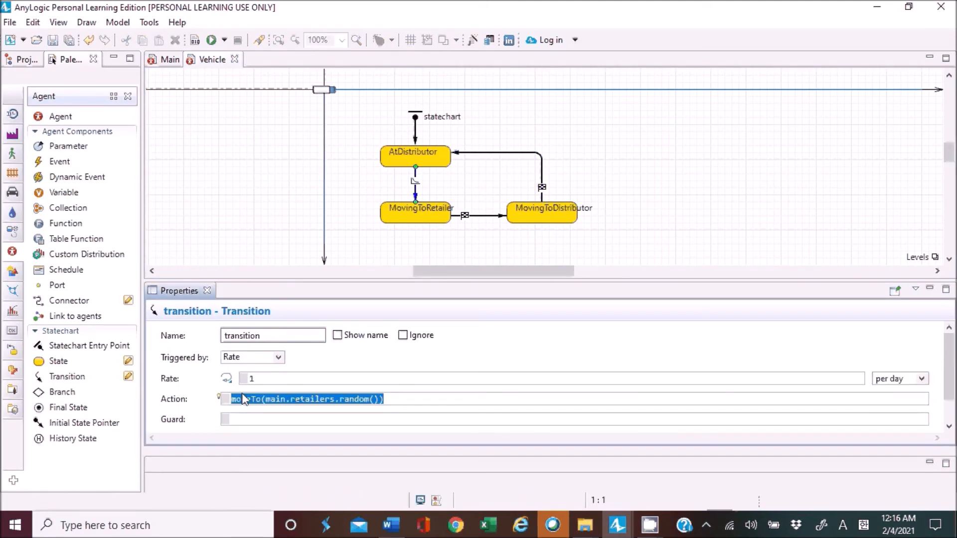
pyautogui.click(501, 217)
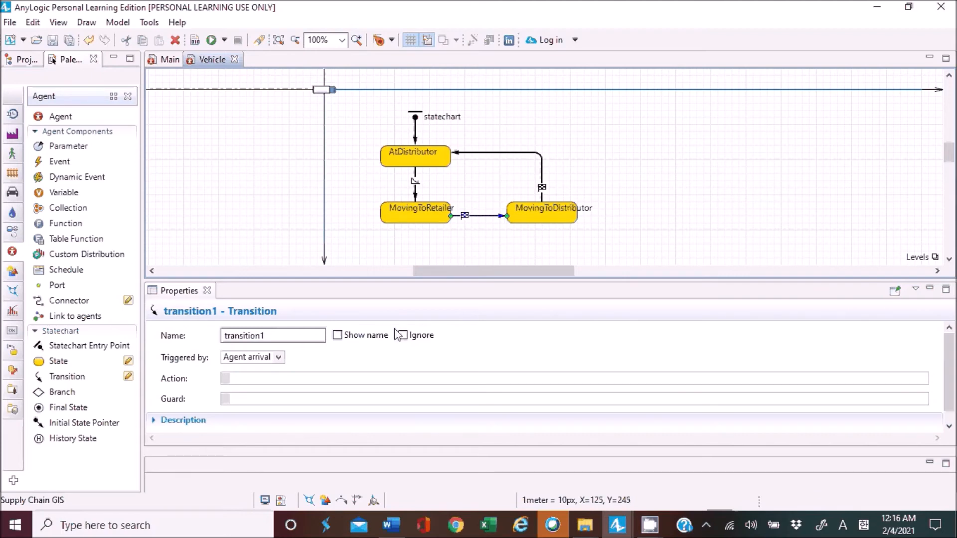
pyautogui.click(374, 380)
pyautogui.write('m')
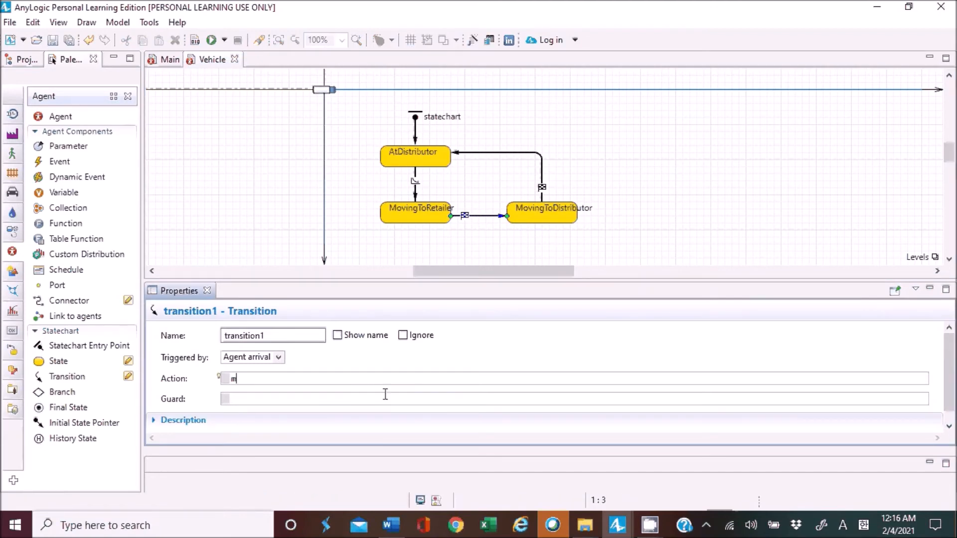
pyautogui.write('oveTo()')
pyautogui.write('main.')
pyautogui.write('d')
pyautogui.write('istributo')
pyautogui.press('BackSpace')
pyautogui.press('BackSpace')
pyautogui.press('BackSpace')
pyautogui.press('BackSpace')
pyautogui.press('BackSpace')
pyautogui.press('BackSpace')
pyautogui.press('BackSpace')
pyautogui.write('tricu')
pyautogui.write('utor')
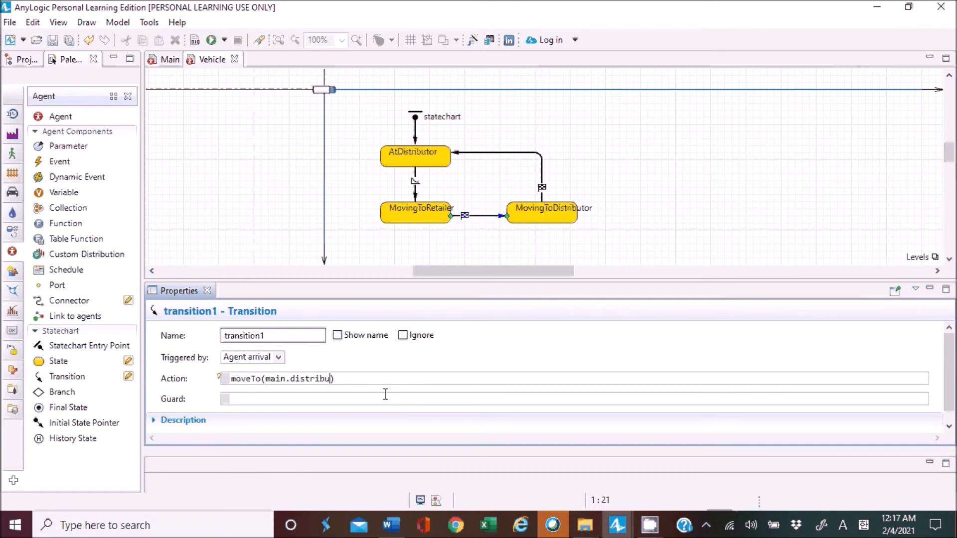
# Check the distributor reference in the transition's action against the agent's name in Main, and return to the Vehicle statechart.
pyautogui.hotkey('ctrl', 'Left')
pyautogui.hotkey('ctrl', 'Left')
pyautogui.hotkey('ctrl', 'Left')
pyautogui.hotkey('shift', 'Right')
pyautogui.hotkey('shift', 'Right')
pyautogui.hotkey('shift', 'Right')
pyautogui.hotkey('shift', 'Right')
pyautogui.press('Right')
pyautogui.press('Right')
pyautogui.hotkey('shift', 'Right')
pyautogui.hotkey('shift', 'Right')
pyautogui.hotkey('shift', 'Right')
pyautogui.hotkey('shift', 'Right')
pyautogui.hotkey('shift', 'Right')
pyautogui.hotkey('shift', 'Right')
pyautogui.hotkey('shift', 'Right')
pyautogui.hotkey('shift', 'Right')
pyautogui.hotkey('shift', 'Right')
pyautogui.hotkey('shift', 'Right')
pyautogui.hotkey('shift', 'Right')
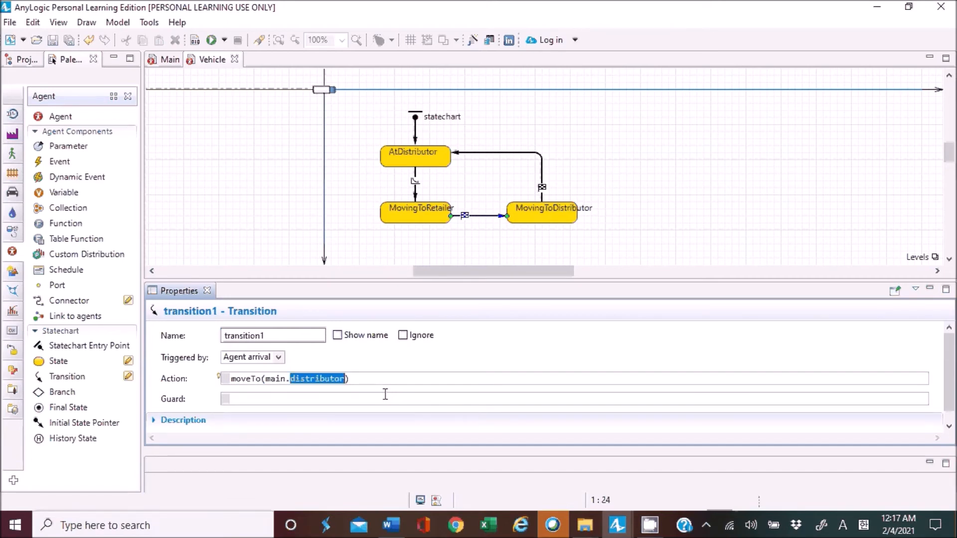
pyautogui.click(169, 59)
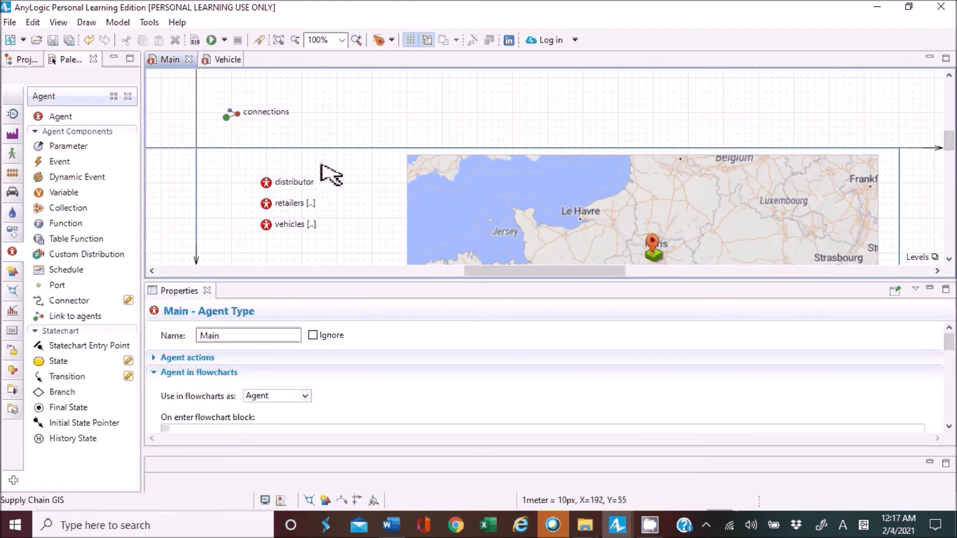
pyautogui.click(226, 60)
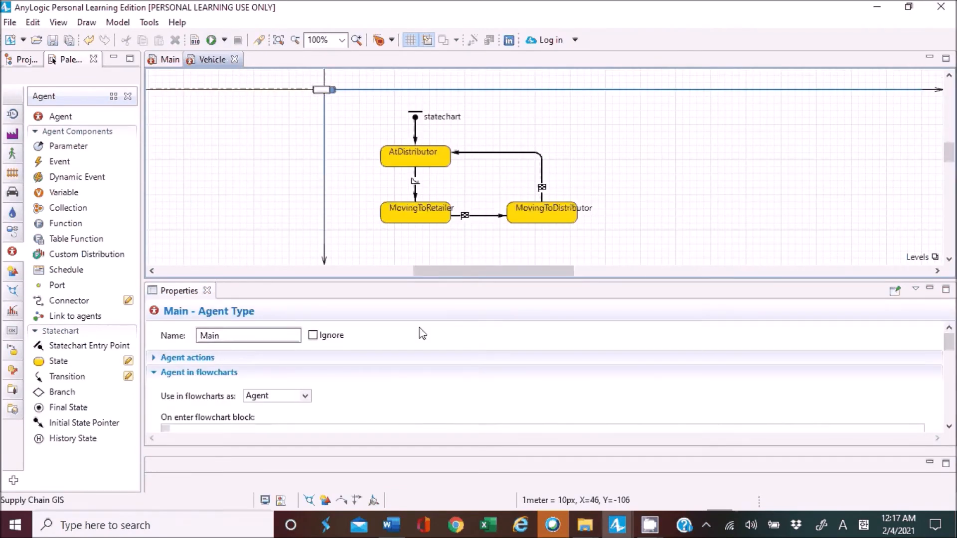
pyautogui.click(429, 230)
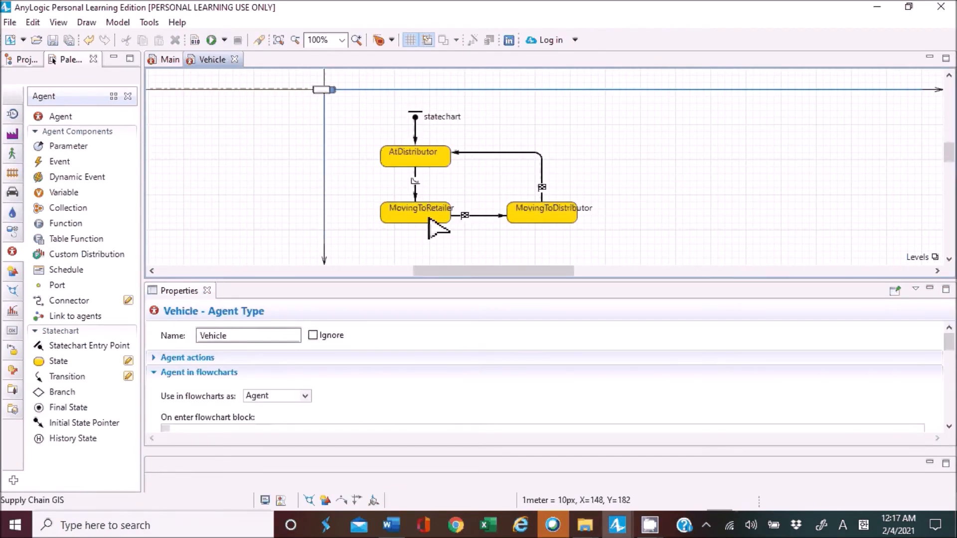
# Review the moveTo(main.distributor) action of the transition from MovingToRetailer to MovingToDistributor.
pyautogui.click(486, 216)
pyautogui.doubleClick(270, 379)
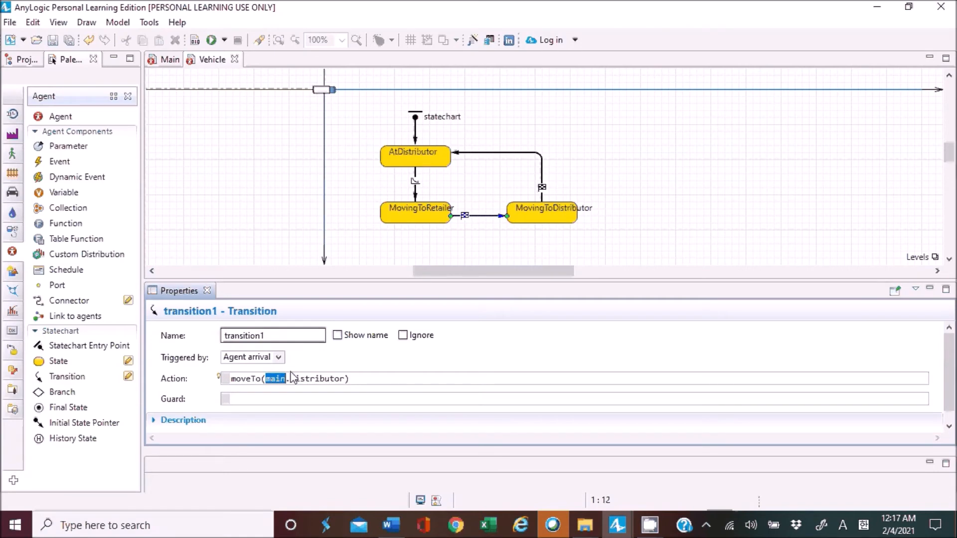
pyautogui.moveTo(291, 379); pyautogui.dragTo(339, 379)
pyautogui.click(275, 189)
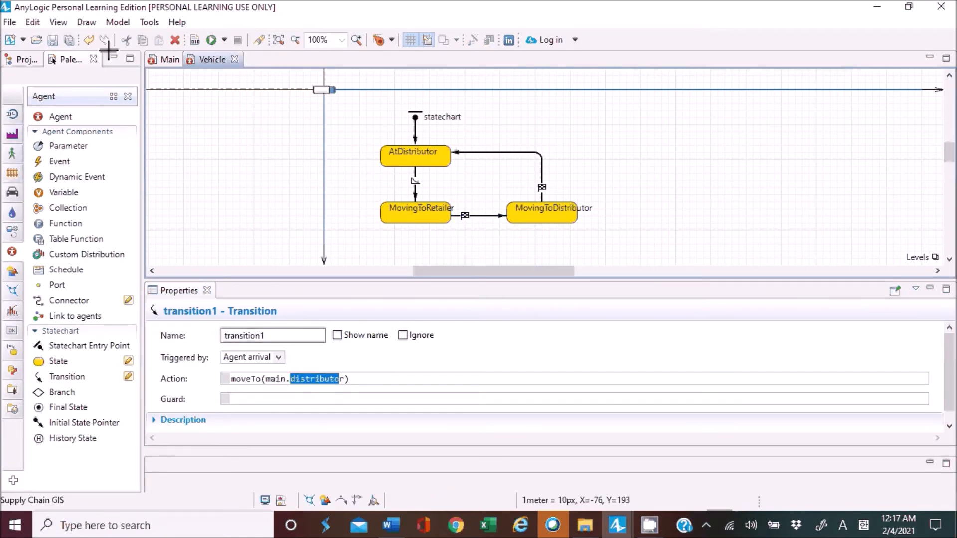
# Save the model and test-run the simulation at x5 speed, examining the vehicles' trips between distributor and retailers on the map.
pyautogui.click(52, 42)
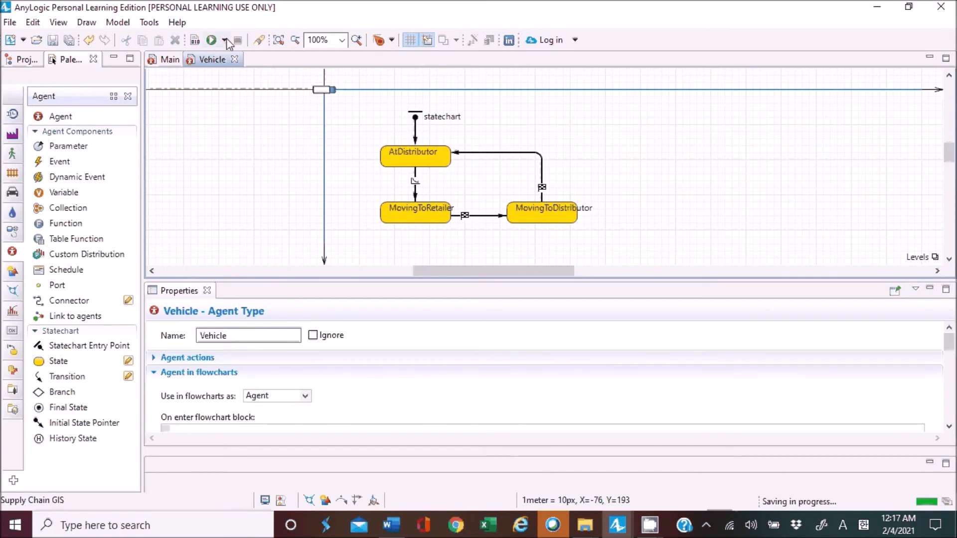
pyautogui.click(224, 40)
pyautogui.click(269, 59)
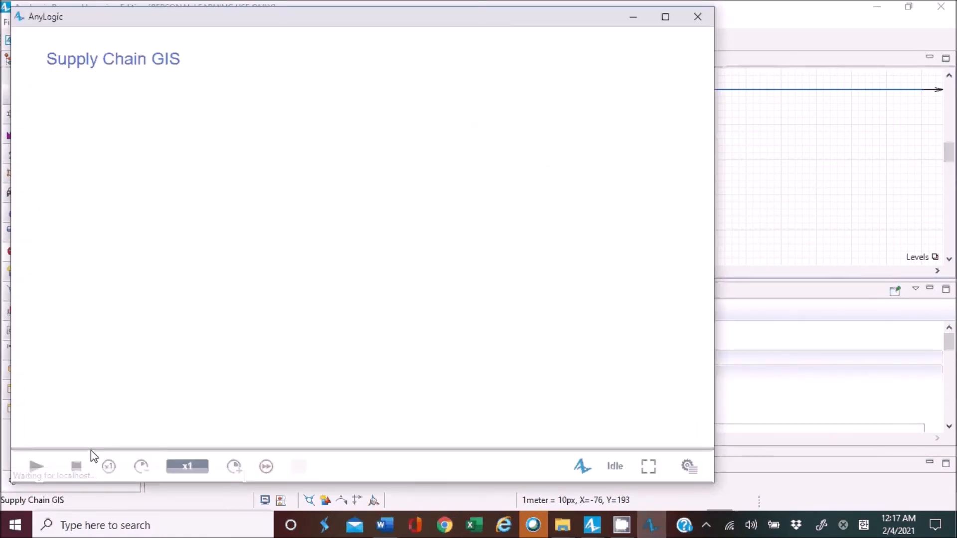
pyautogui.click(35, 469)
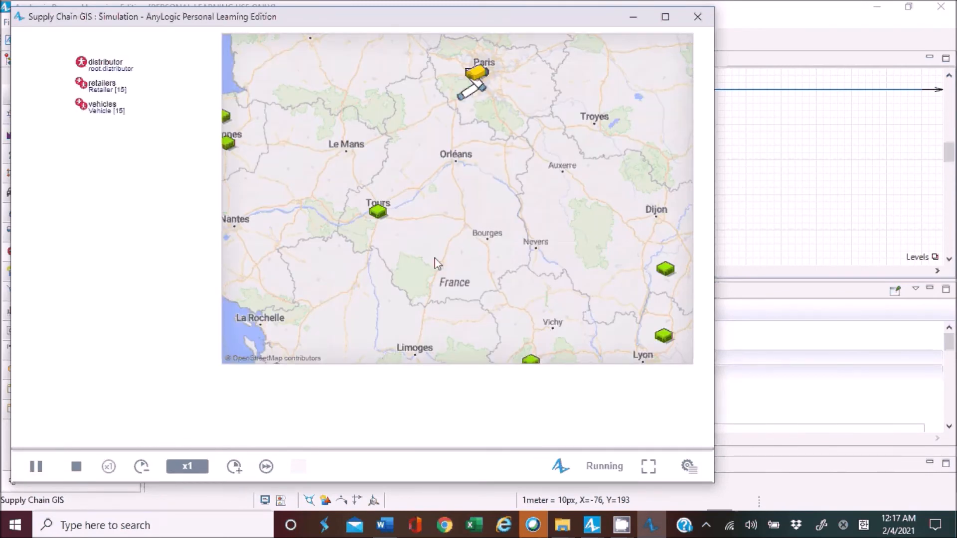
pyautogui.scroll(-1, 437, 263)
pyautogui.click(234, 466)
pyautogui.click(234, 466)
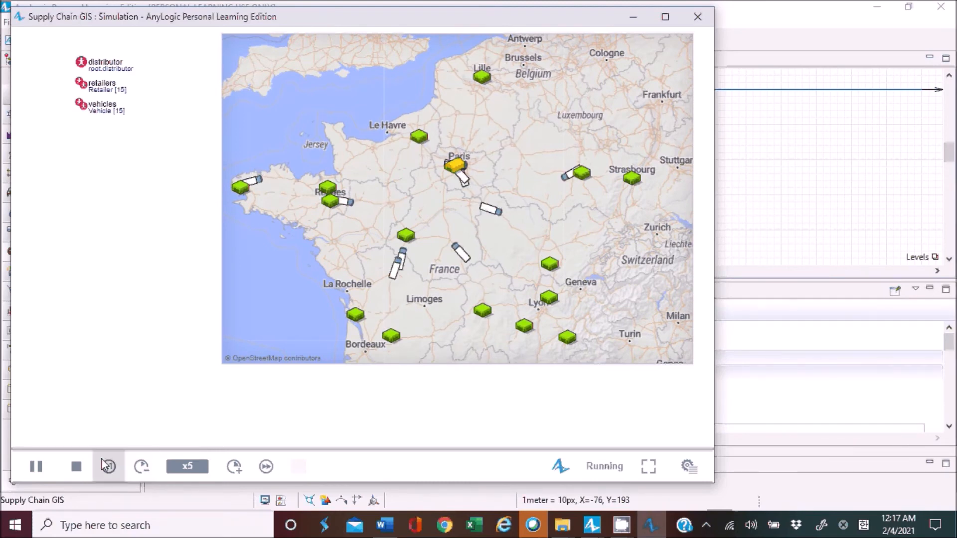
pyautogui.click(36, 466)
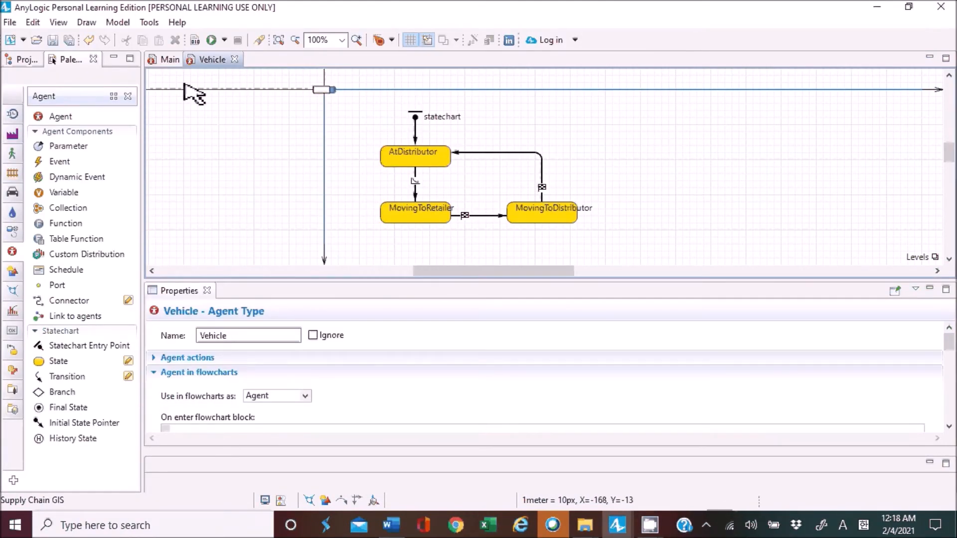
# Start a new agent in Main as an agent type only, named Order, with no animation.
pyautogui.click(168, 61)
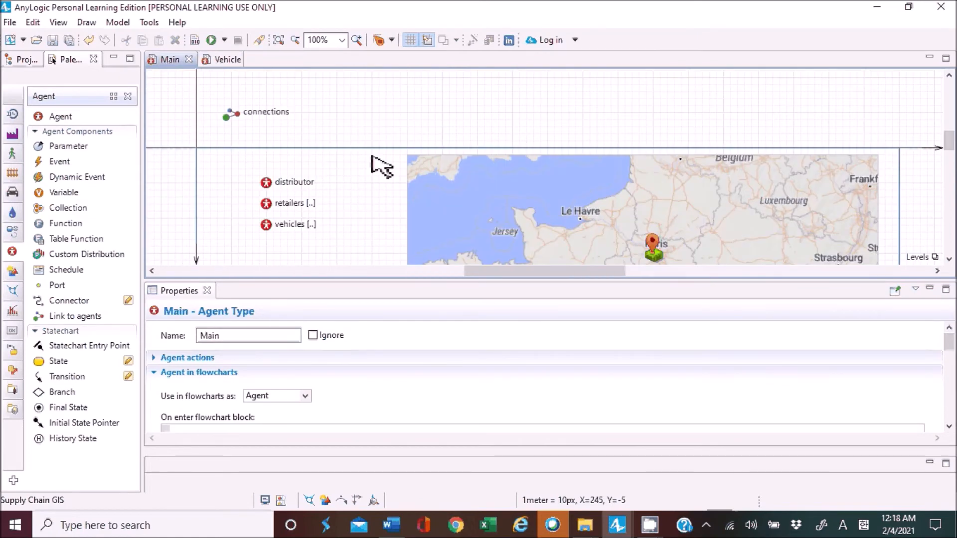
pyautogui.scroll(-2, 369, 188)
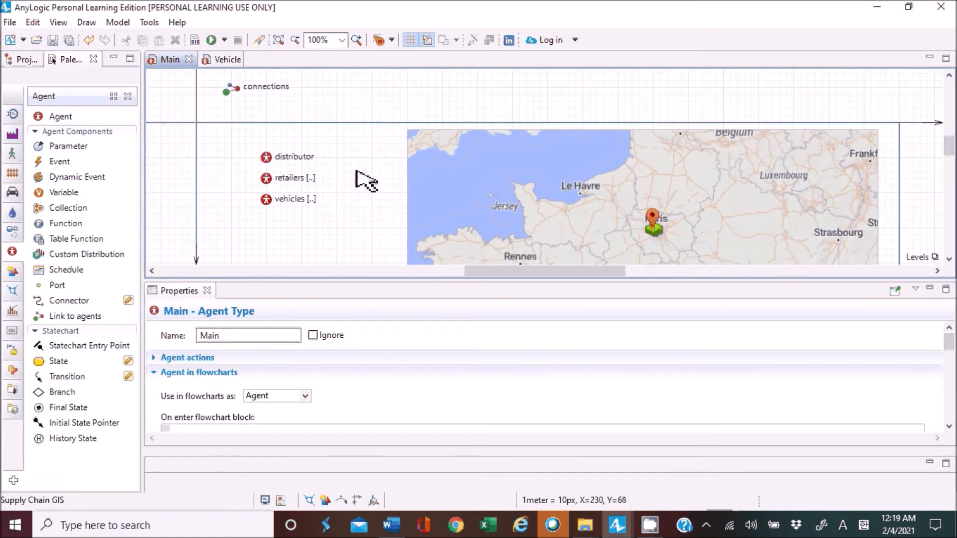
pyautogui.scroll(-1, 368, 182)
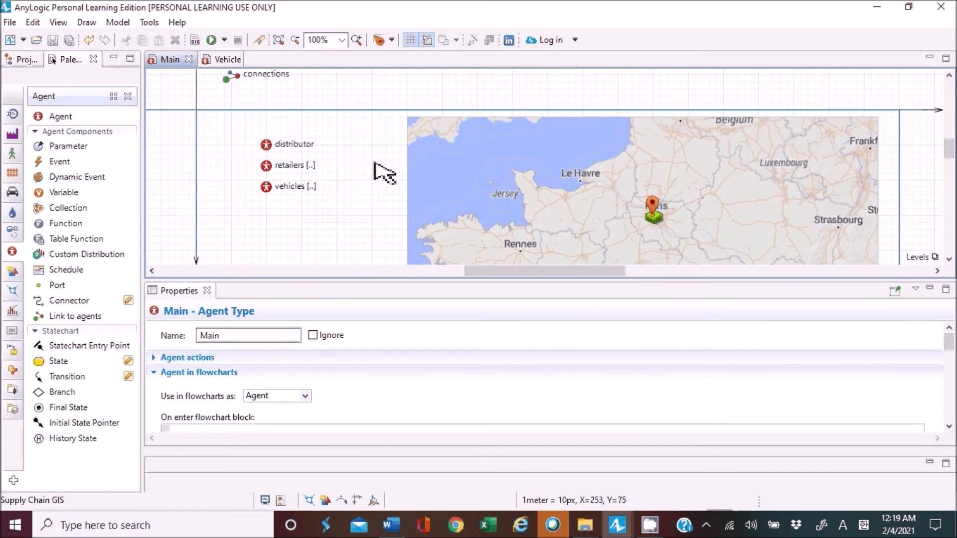
pyautogui.moveTo(62, 117); pyautogui.dragTo(274, 220)
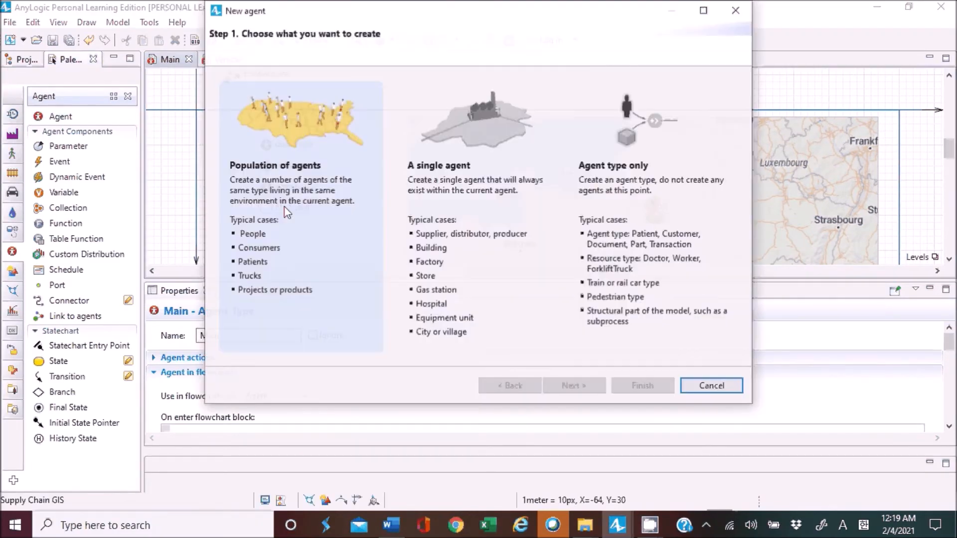
pyautogui.click(588, 202)
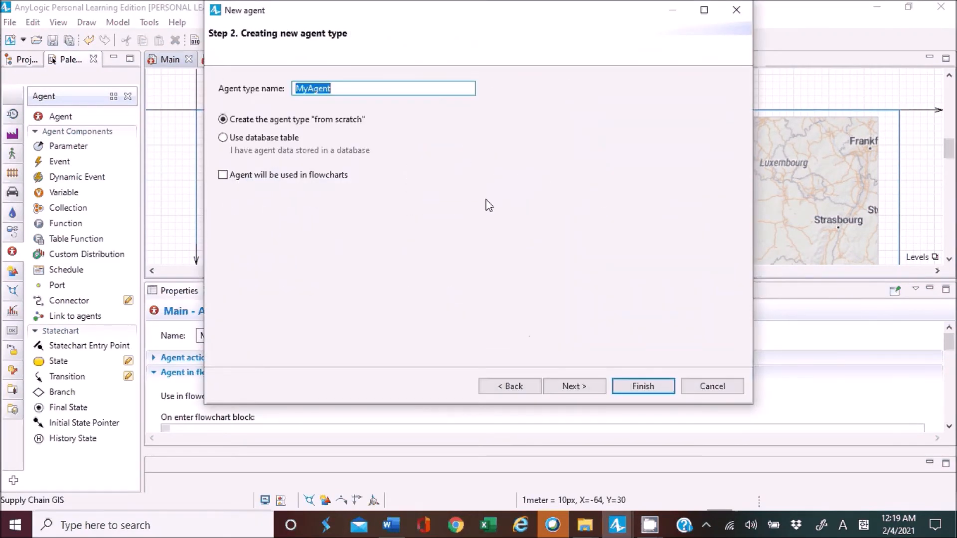
pyautogui.click(526, 385)
pyautogui.click(644, 182)
pyautogui.write('Order')
pyautogui.click(562, 390)
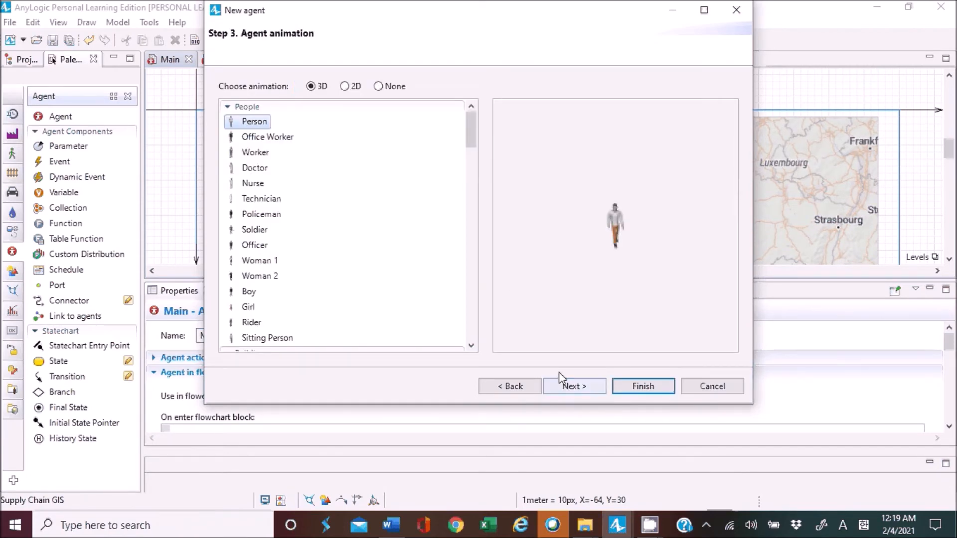
pyautogui.click(378, 87)
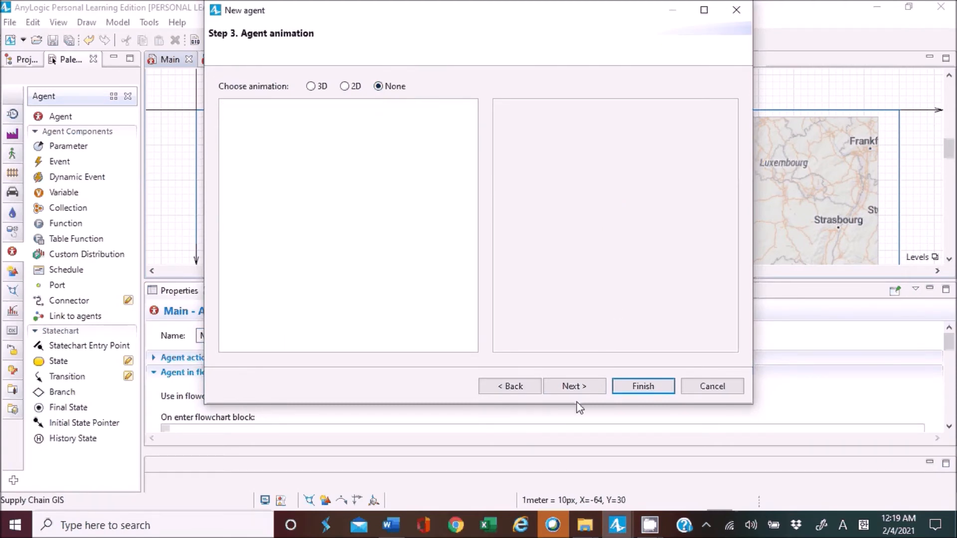
pyautogui.click(575, 387)
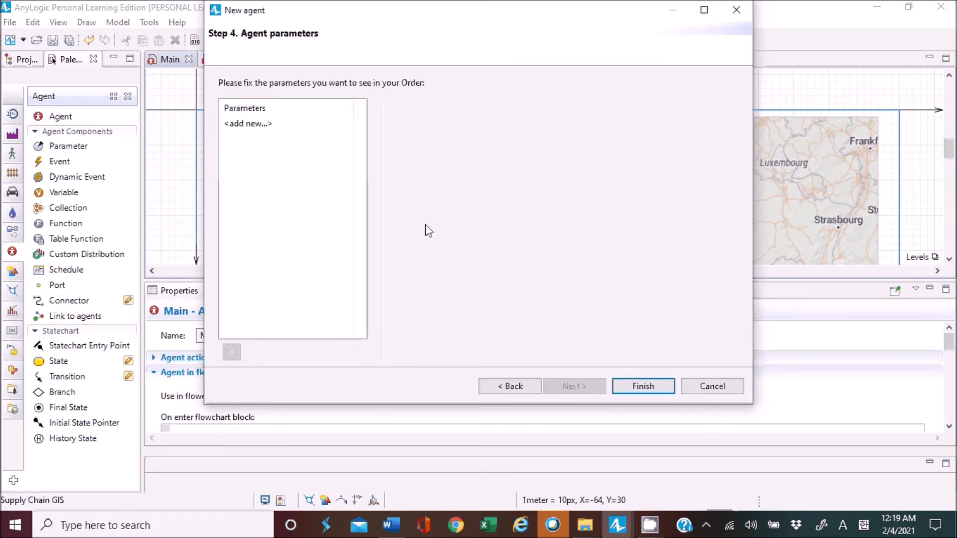
# Add a parameter named amount of type int to the Order agent type.
pyautogui.click(260, 125)
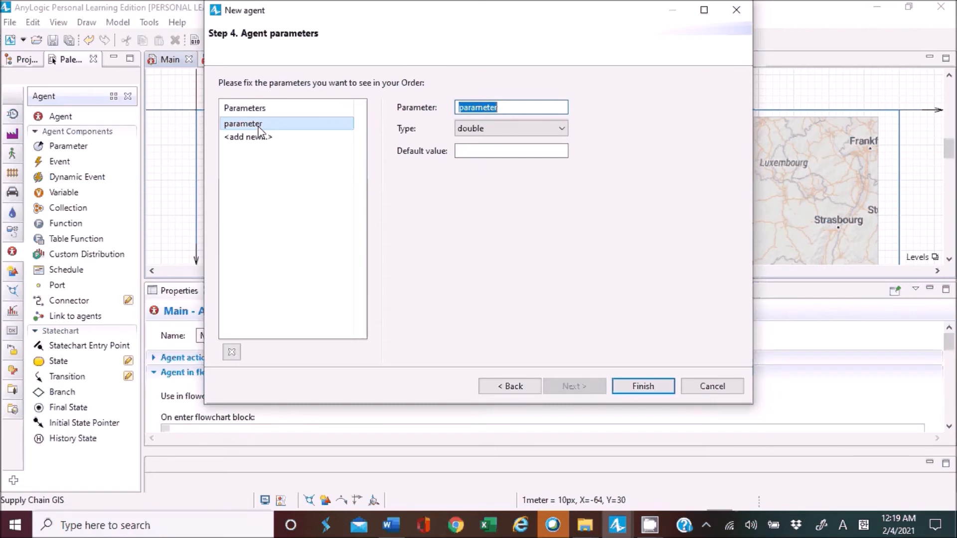
pyautogui.write('amount')
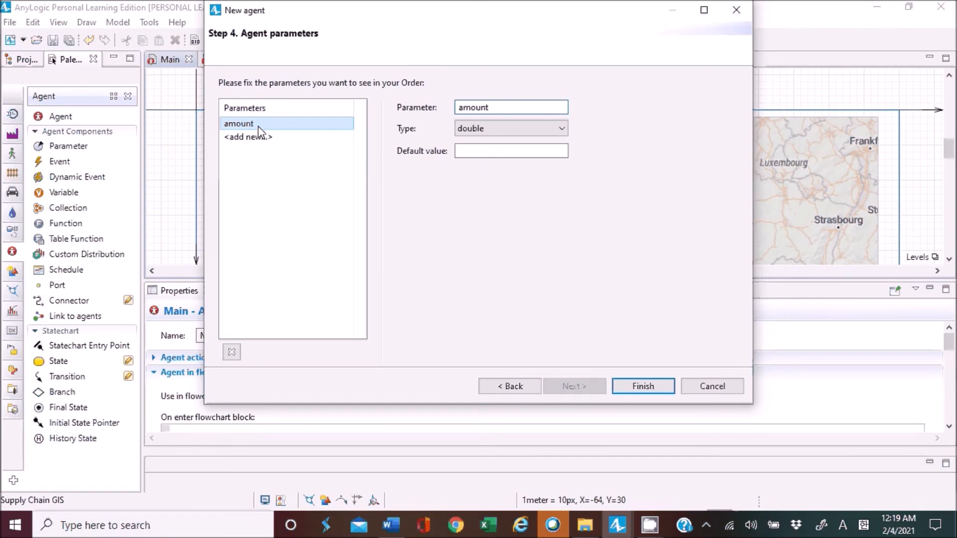
pyautogui.click(466, 131)
pyautogui.click(476, 143)
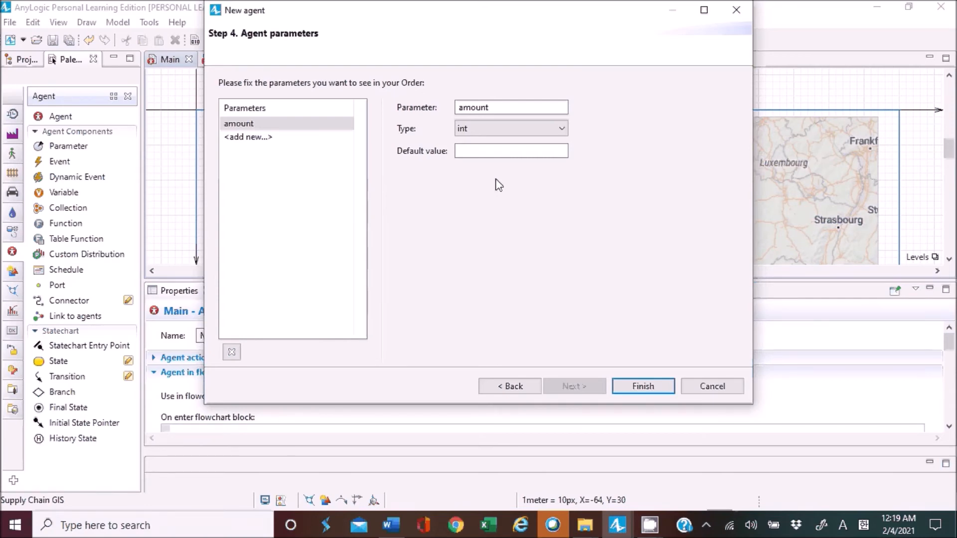
# Add a second Order parameter named retailer, using the other type Retailer.
pyautogui.click(299, 139)
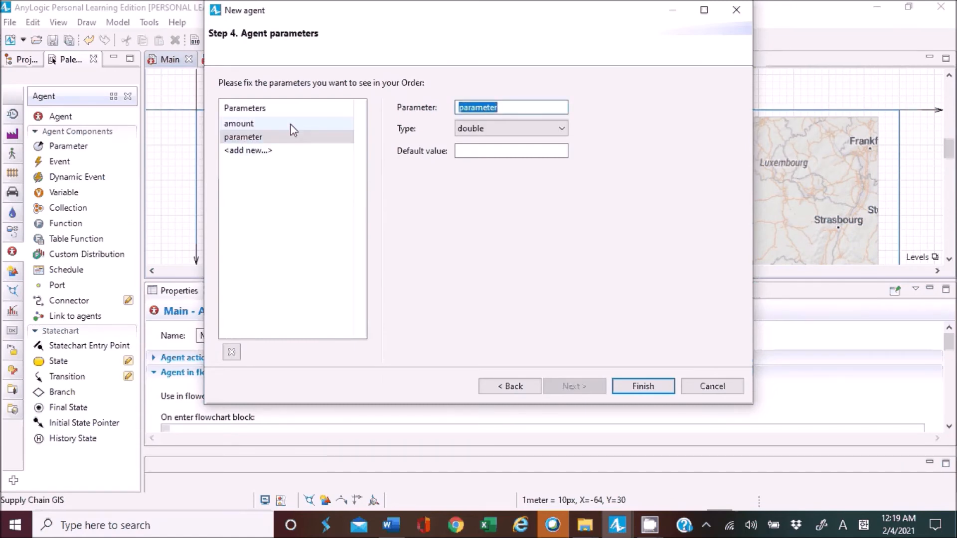
pyautogui.click(291, 126)
pyautogui.click(290, 137)
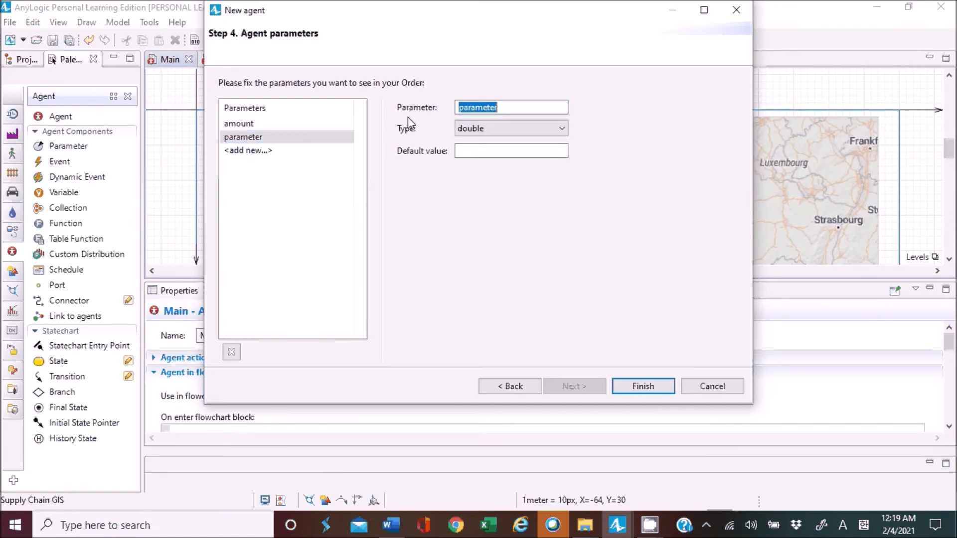
pyautogui.write('retailer')
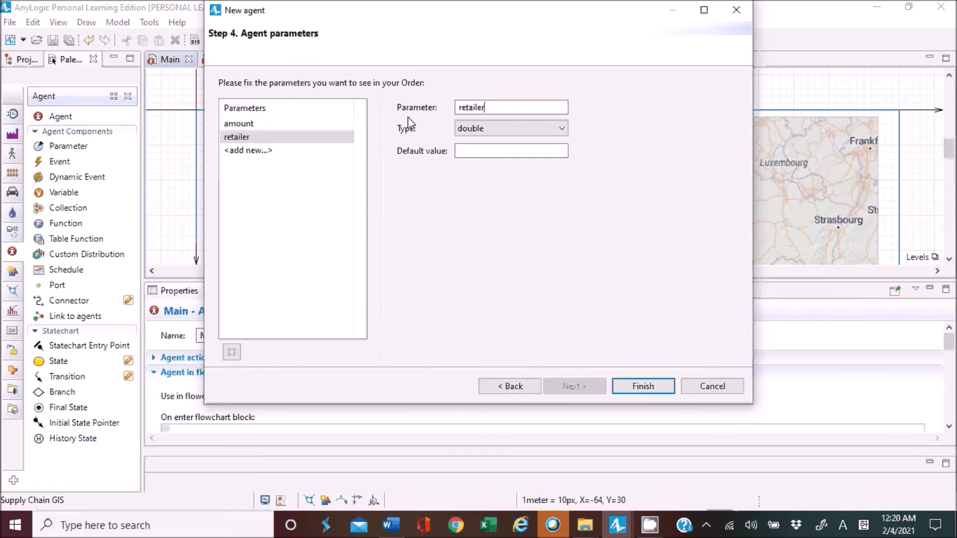
pyautogui.click(552, 128)
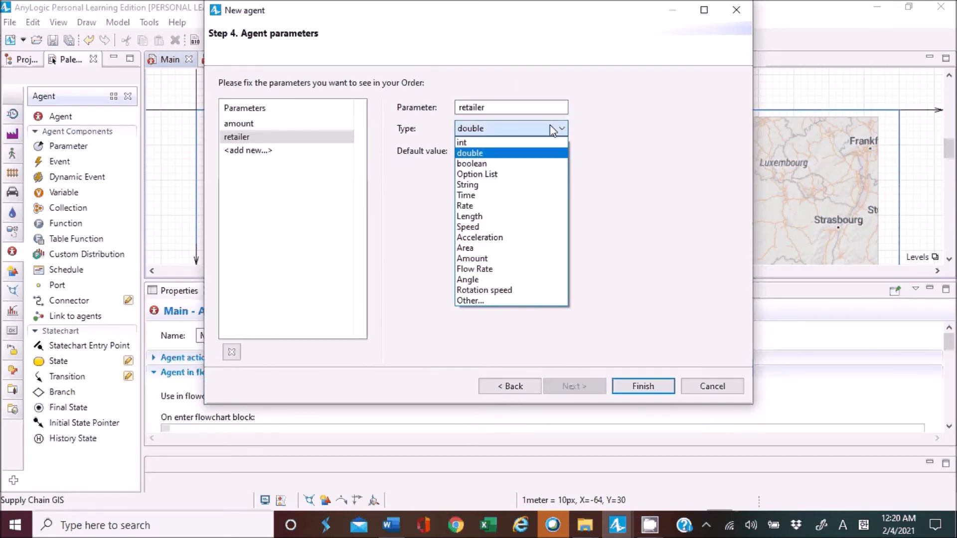
pyautogui.click(471, 301)
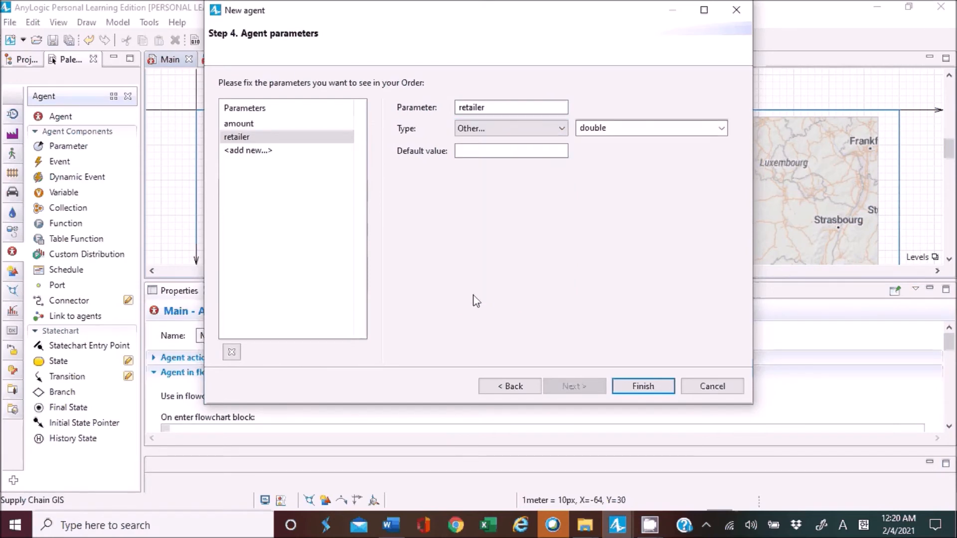
pyautogui.doubleClick(649, 131)
pyautogui.click(720, 129)
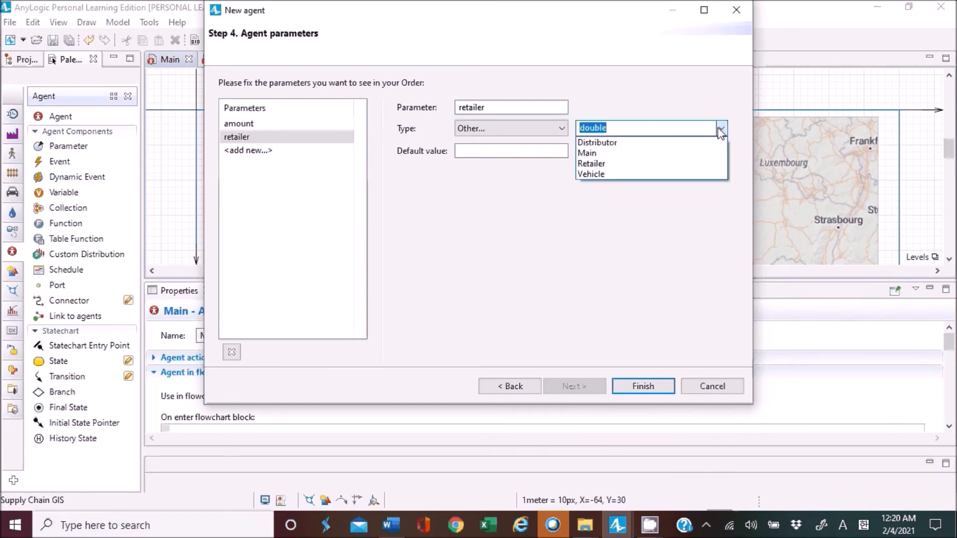
pyautogui.click(604, 163)
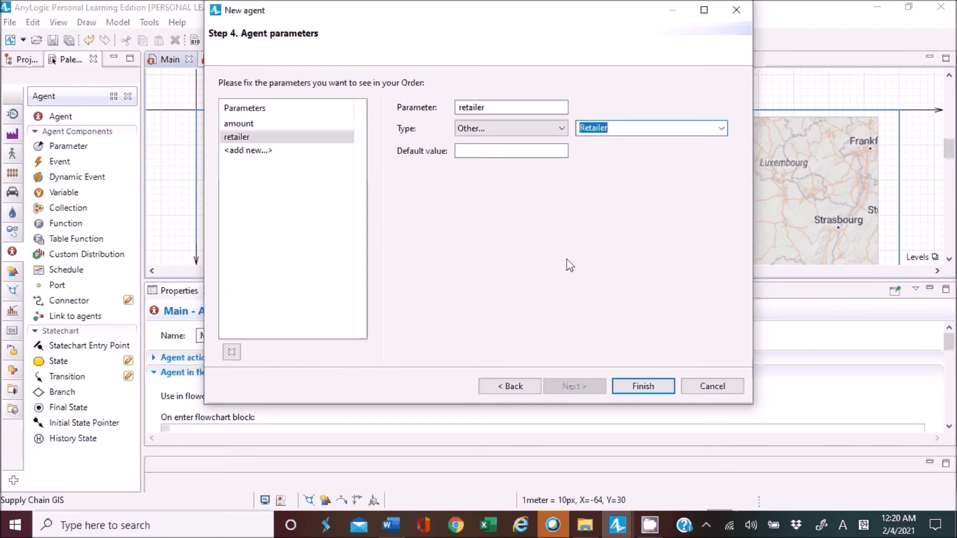
# Finish creating the Order agent type and dock its diagram beside the Main and Vehicle editors, checking the amount and retailer parameters.
pyautogui.click(641, 387)
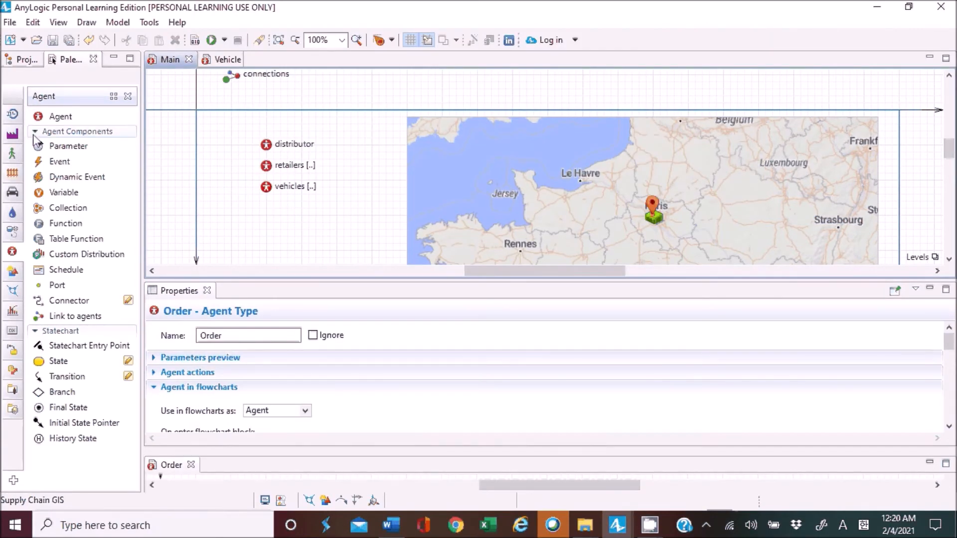
pyautogui.click(26, 62)
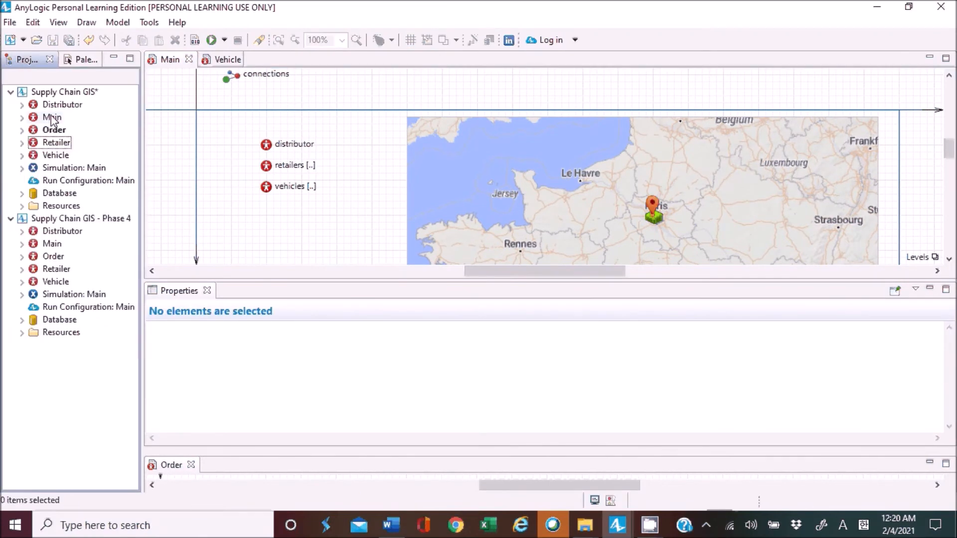
pyautogui.click(58, 130)
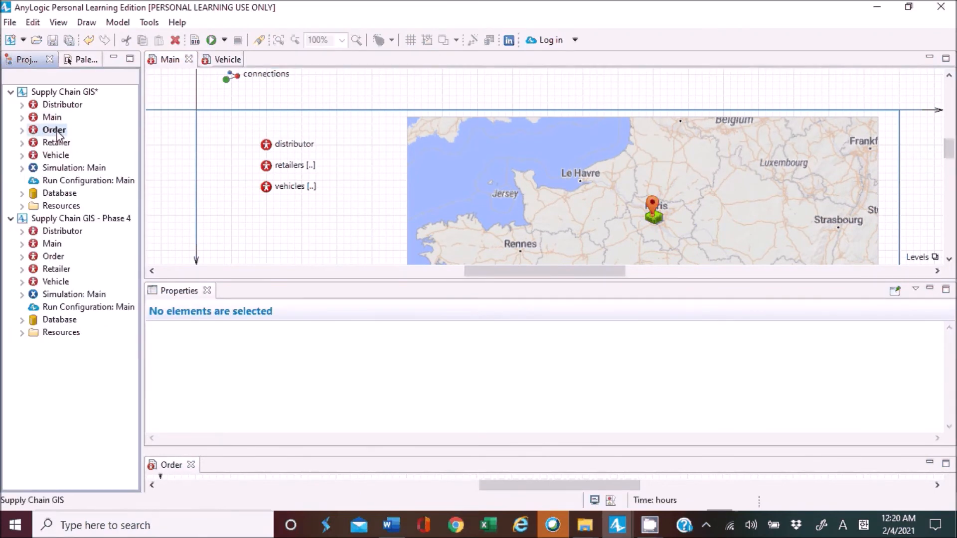
pyautogui.moveTo(167, 468); pyautogui.dragTo(257, 61)
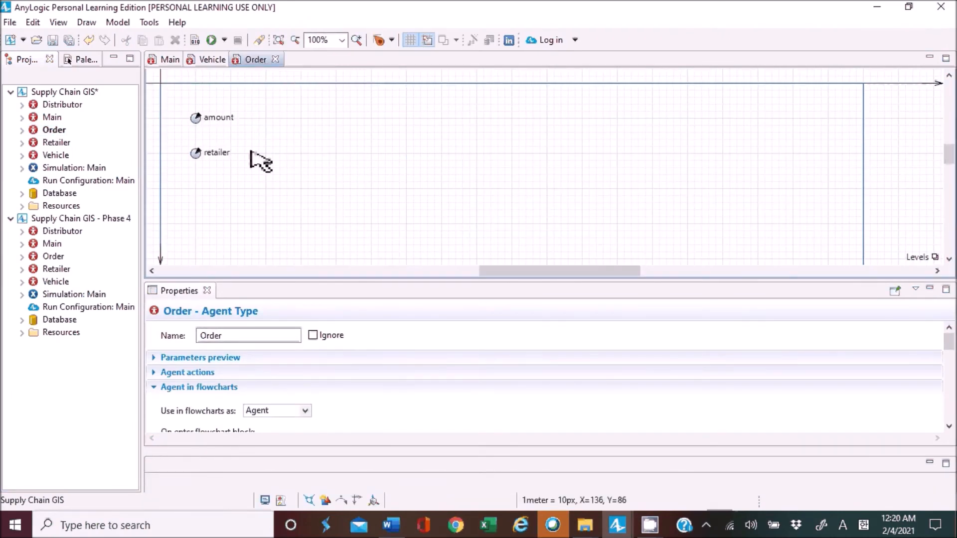
pyautogui.click(194, 119)
pyautogui.click(192, 154)
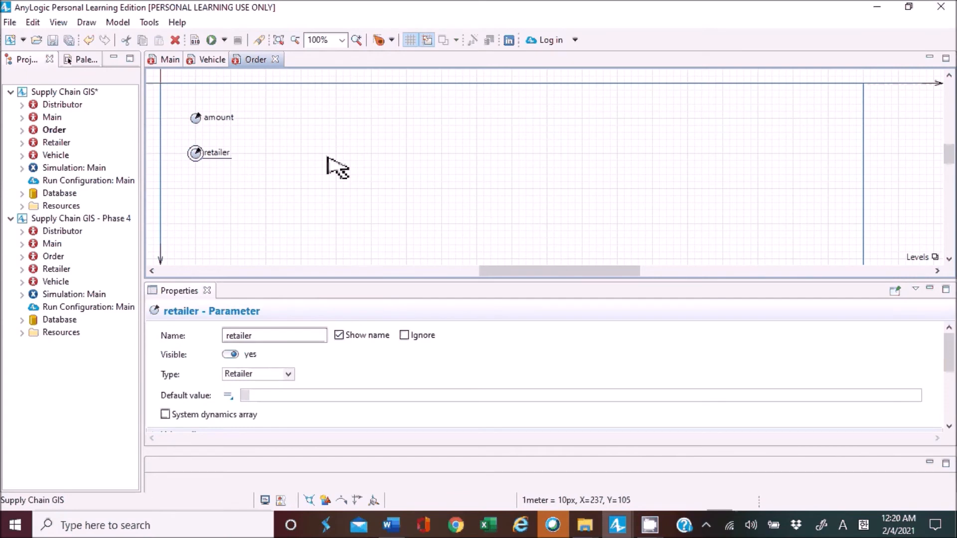
pyautogui.click(328, 159)
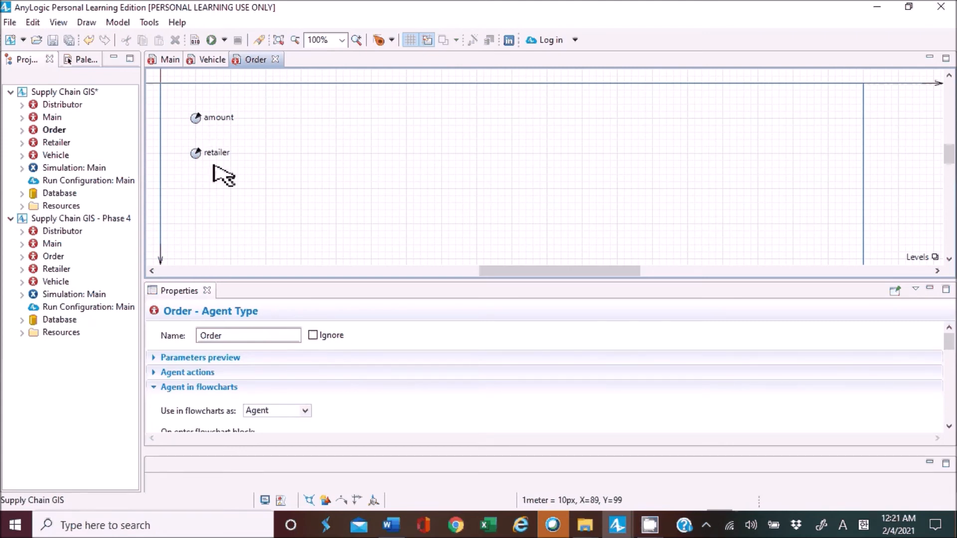
# Open the Retailer agent type's diagram among the docked editors and place an Event below the location parameter.
pyautogui.click(54, 145)
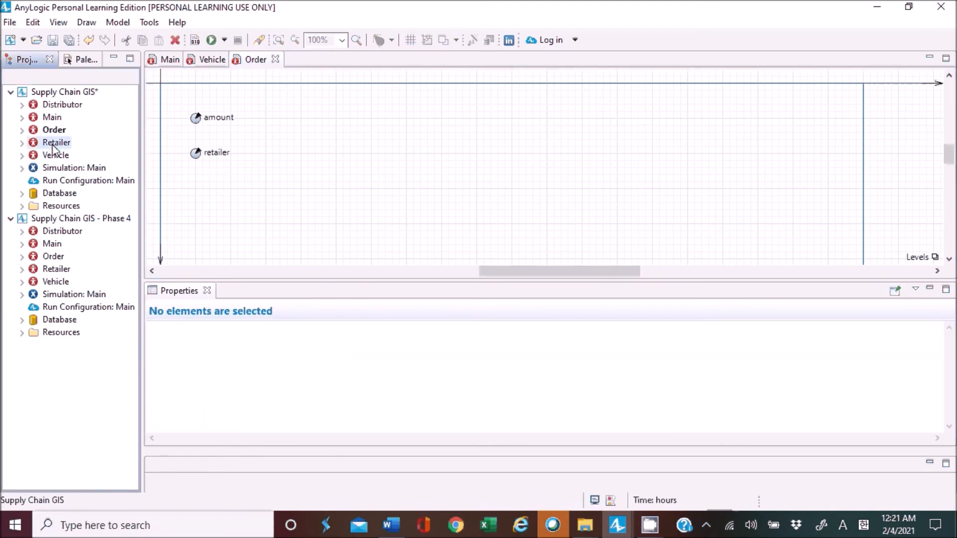
pyautogui.moveTo(175, 464); pyautogui.dragTo(299, 70)
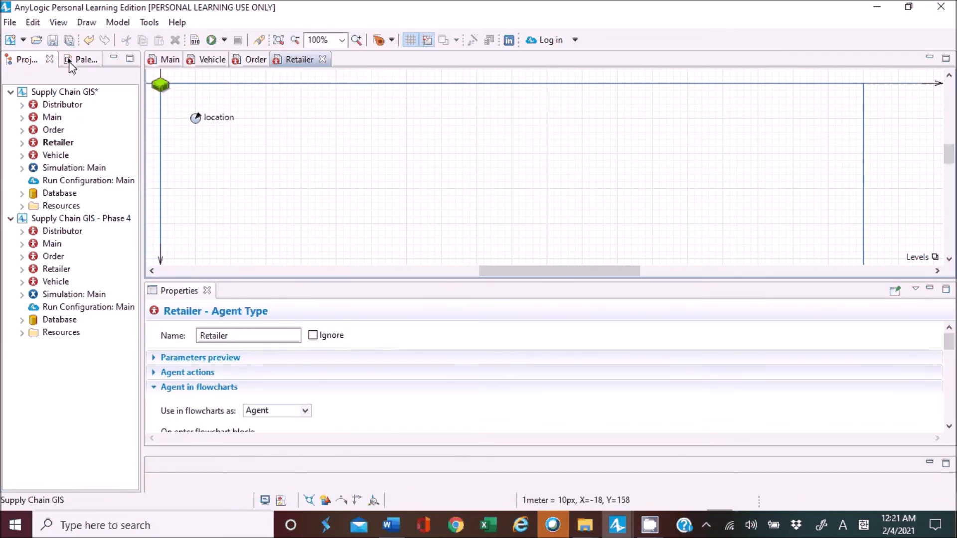
pyautogui.click(73, 63)
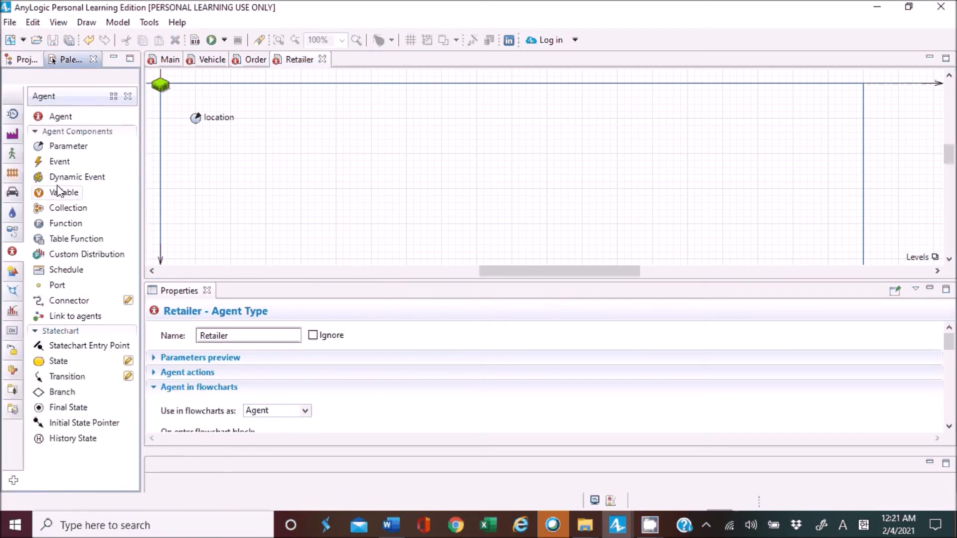
pyautogui.moveTo(44, 165); pyautogui.dragTo(200, 154)
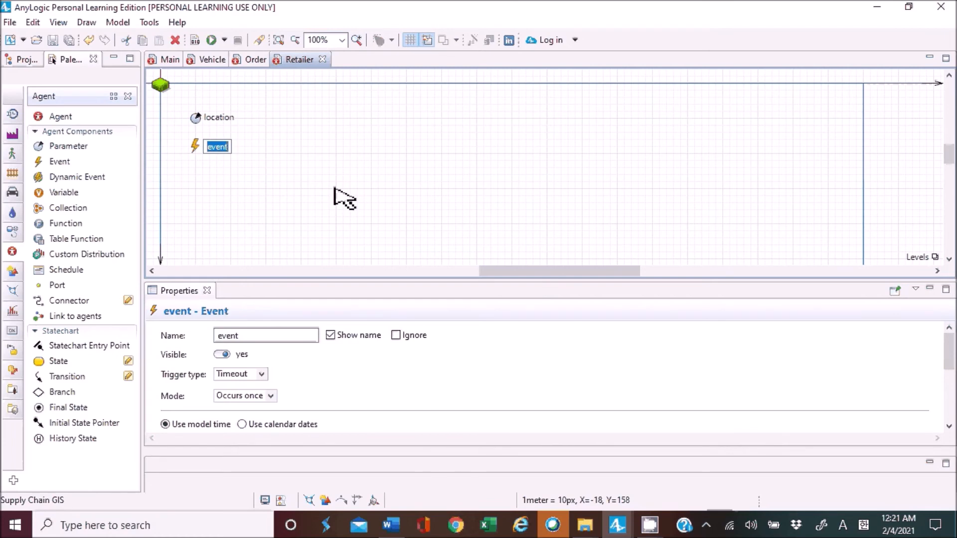
pyautogui.scroll(-1, 335, 225)
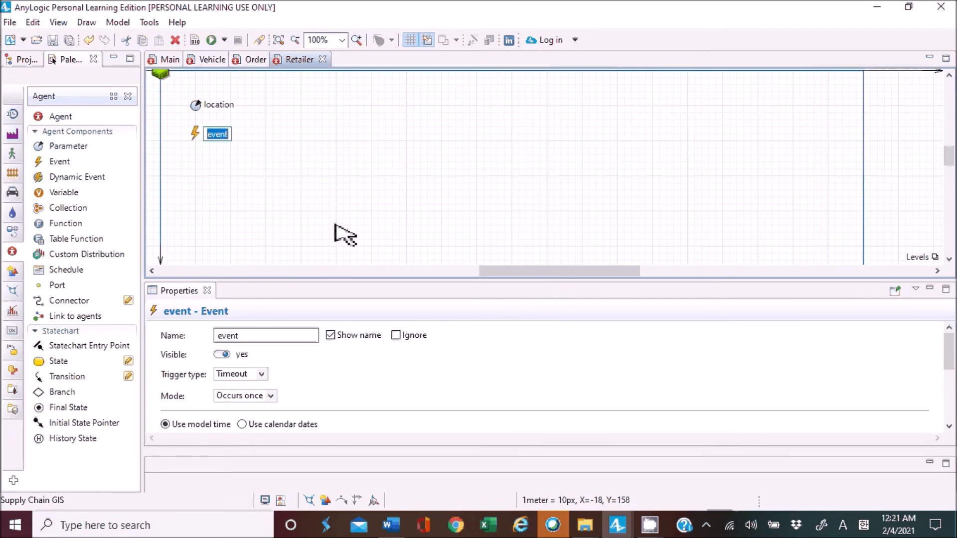
pyautogui.moveTo(429, 278); pyautogui.dragTo(428, 184)
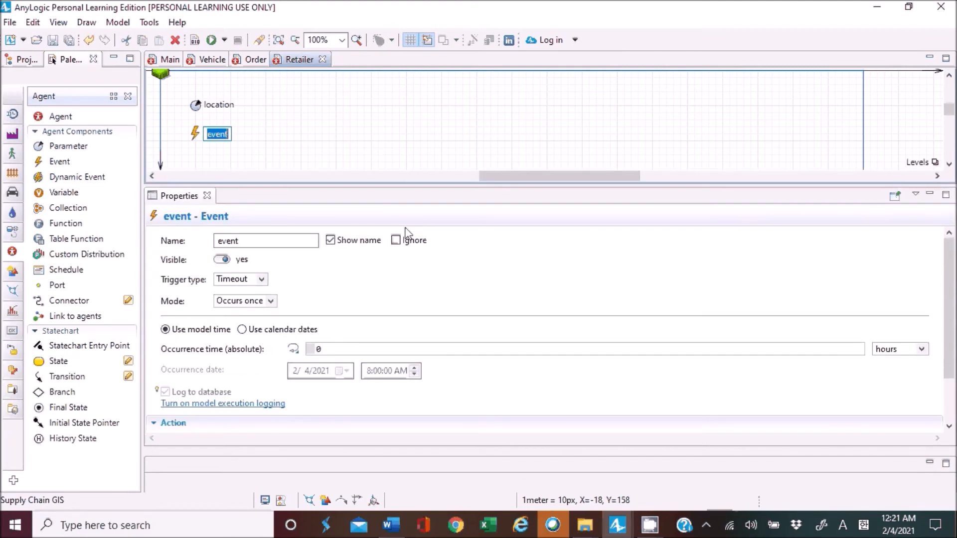
pyautogui.click(391, 303)
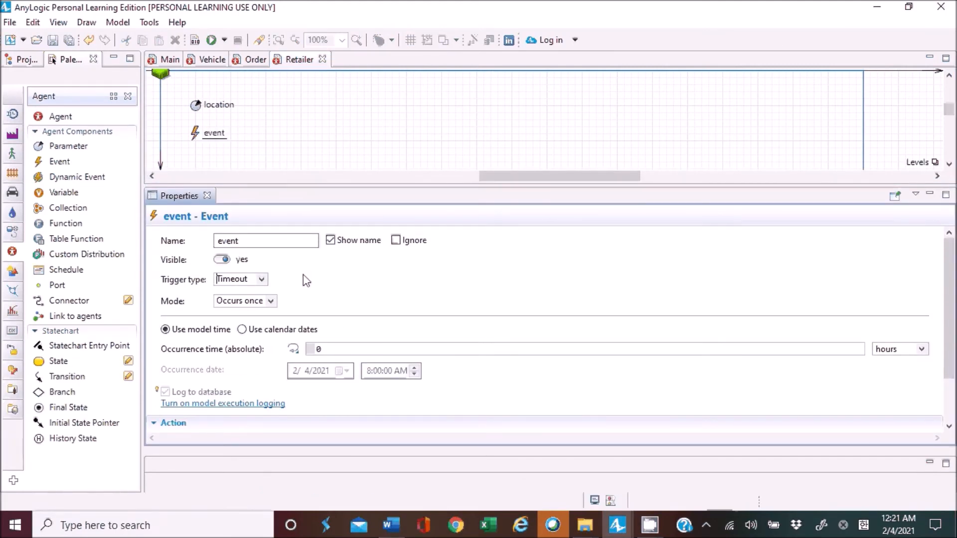
# Set the Retailer event's trigger type to Rate with a rate of 1 per day.
pyautogui.click(261, 280)
pyautogui.click(239, 302)
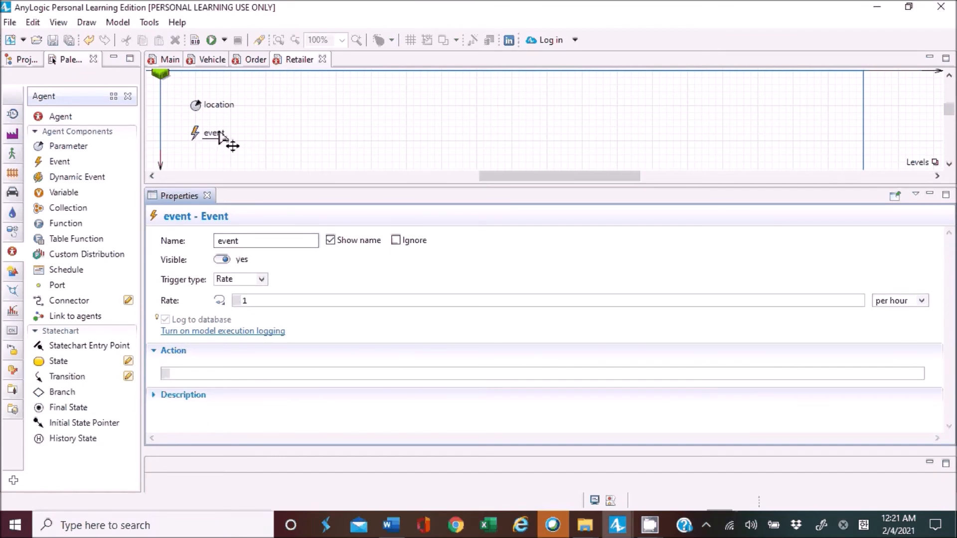
pyautogui.click(258, 280)
pyautogui.click(264, 299)
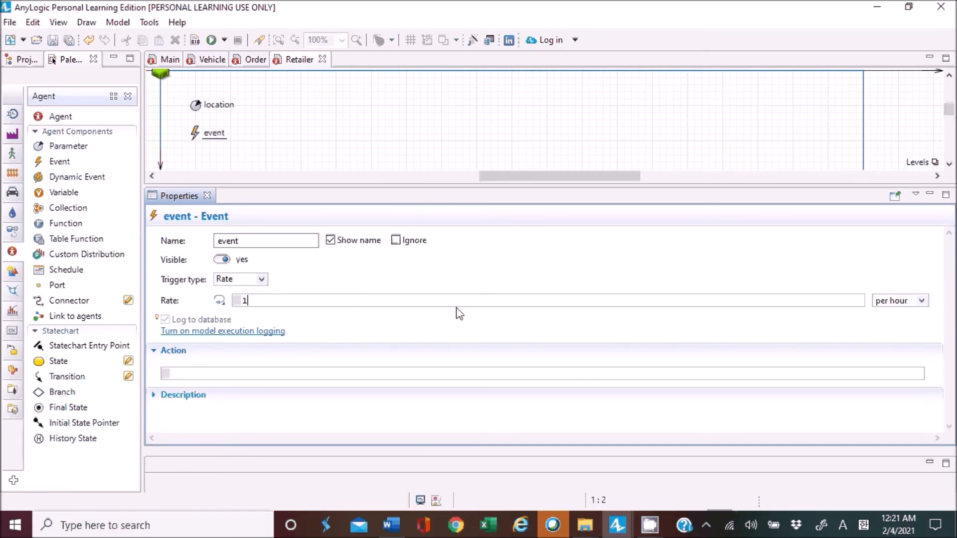
pyautogui.click(889, 301)
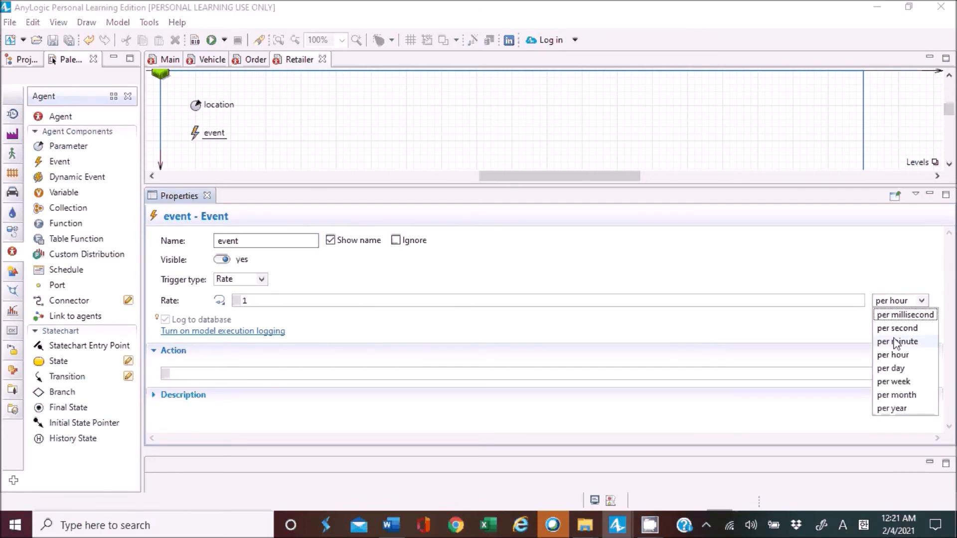
pyautogui.click(898, 368)
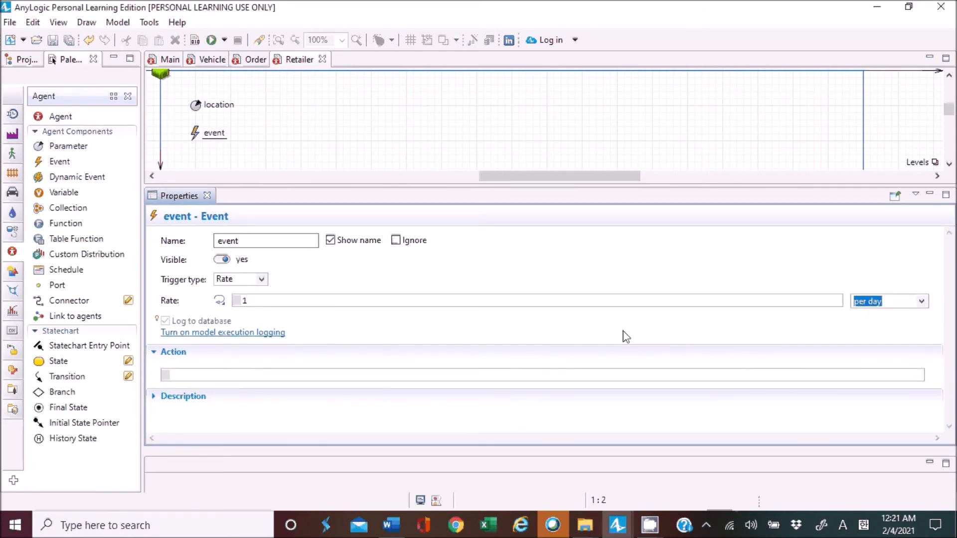
# In the event's action, create the order with "Order order = new Order(uniform_discr(10,20), this);".
pyautogui.click(430, 373)
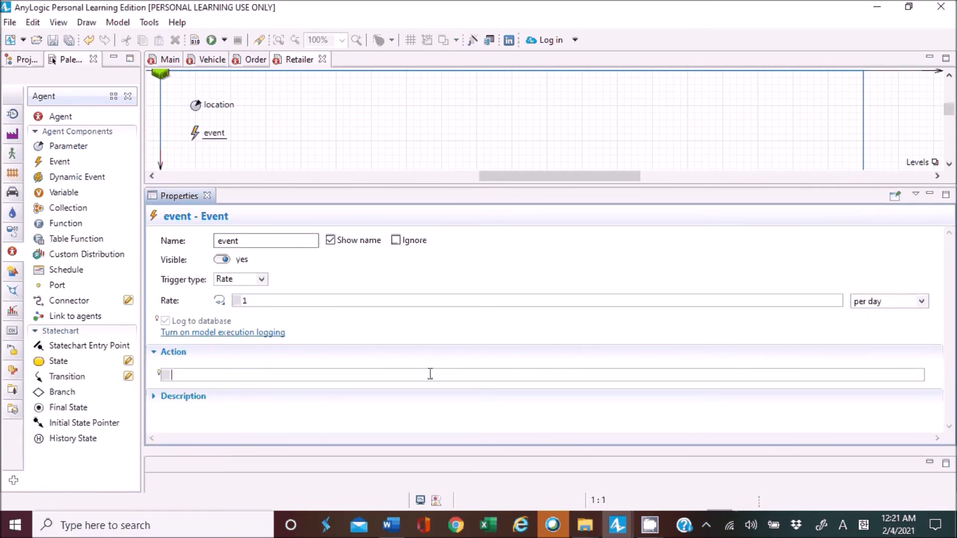
pyautogui.write('Order order=')
pyautogui.press('Left')
pyautogui.press('Left')
pyautogui.press('Left')
pyautogui.press('Left')
pyautogui.press('Left')
pyautogui.press('Left')
pyautogui.press('Left')
pyautogui.hotkey('shift', 'Left')
pyautogui.hotkey('shift', 'Left')
pyautogui.hotkey('shift', 'Left')
pyautogui.hotkey('shift', 'Left')
pyautogui.hotkey('shift', 'Left')
pyautogui.press('Right')
pyautogui.press('Right')
pyautogui.press('Right')
pyautogui.press('Right')
pyautogui.press('Right')
pyautogui.press('Right')
pyautogui.press('Right')
pyautogui.press('Right')
pyautogui.press('BackSpace')
pyautogui.write('=')
pyautogui.press('Left')
pyautogui.press('Home')
pyautogui.hotkey('shift', 'Right')
pyautogui.hotkey('shift', 'Right')
pyautogui.hotkey('shift', 'Right')
pyautogui.hotkey('shift', 'Right')
pyautogui.hotkey('shift', 'Right')
pyautogui.hotkey('shift', 'Right')
pyautogui.hotkey('shift', 'Right')
pyautogui.hotkey('shift', 'Right')
pyautogui.hotkey('shift', 'Right')
pyautogui.hotkey('shift', 'Right')
pyautogui.hotkey('shift', 'Right')
pyautogui.hotkey('shift', 'Right')
pyautogui.press('Right')
pyautogui.press('Right')
pyautogui.press('Right')
pyautogui.write('new Orde')
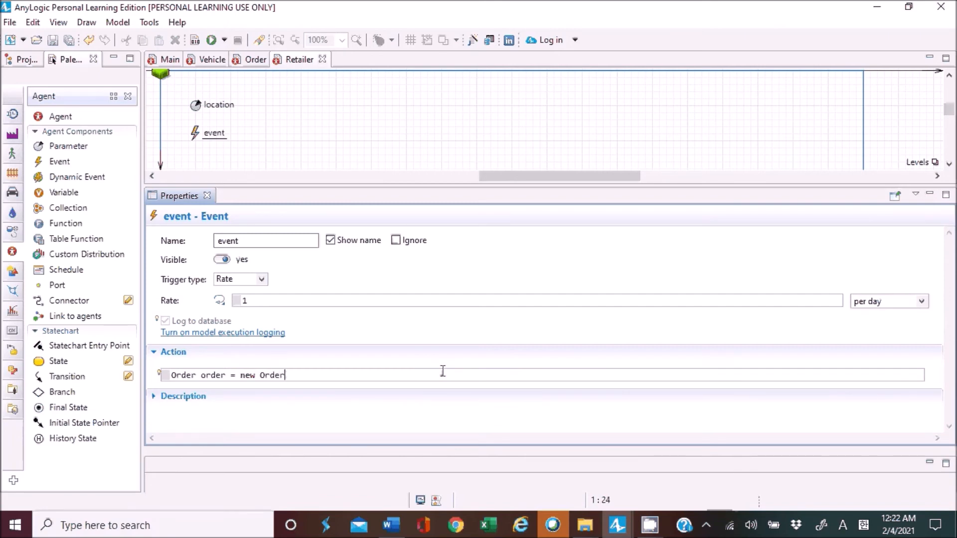
pyautogui.write('r(')
pyautogui.press('Left')
pyautogui.press('Right')
pyautogui.write('unifor')
pyautogui.write('m_')
pyautogui.write('discr')
pyautogui.write('(10,')
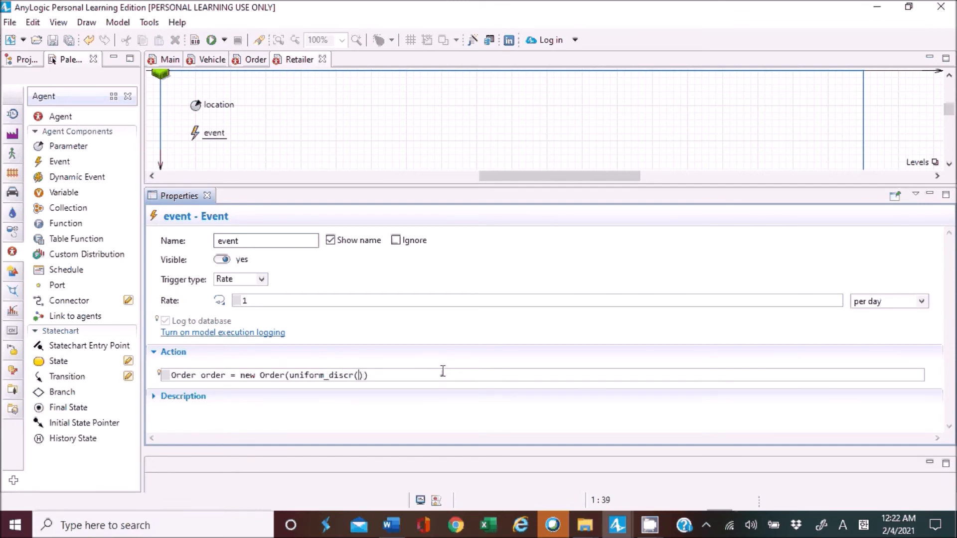
pyautogui.write('20), this);')
pyautogui.press('Return')
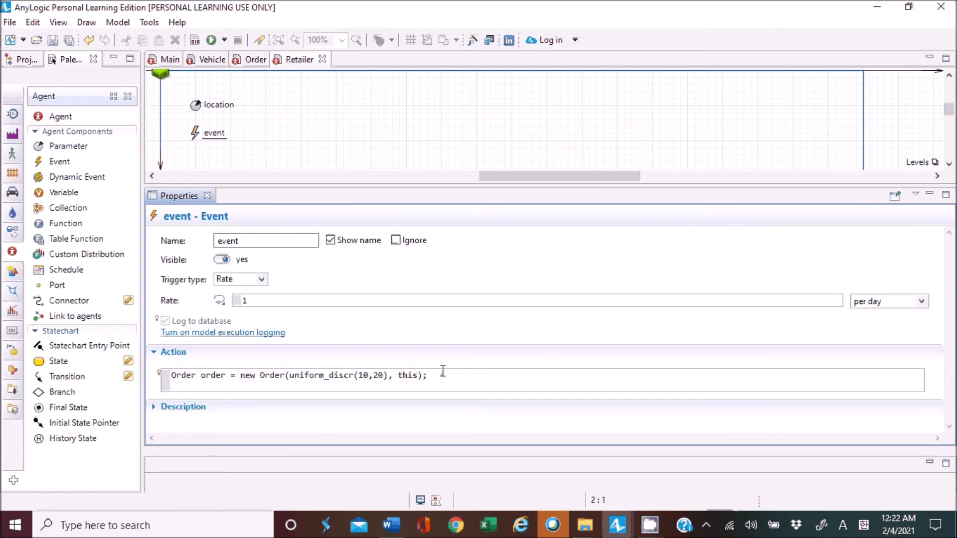
# Add the action line "Vehicle truck = getNearestAgent(filter(main.vehicles, v-> v.inState(Vehicle.AtDistributor)));" to pick a vehicle.
pyautogui.write('Vehicle truck = getNearestAget')
pyautogui.press('BackSpace')
pyautogui.press('BackSpace')
pyautogui.press('BackSpace')
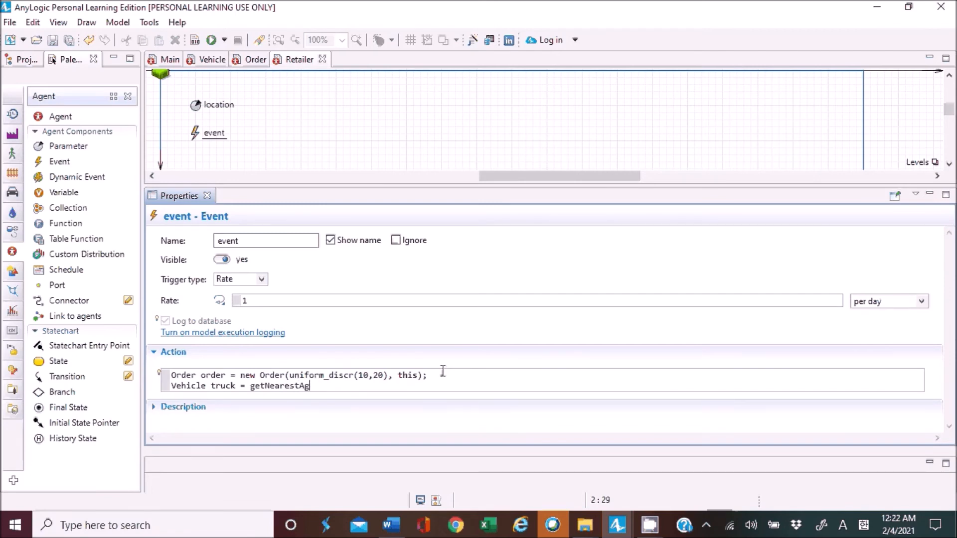
pyautogui.write('gent')
pyautogui.write('(fi')
pyautogui.write('lter(ma')
pyautogui.write('in.')
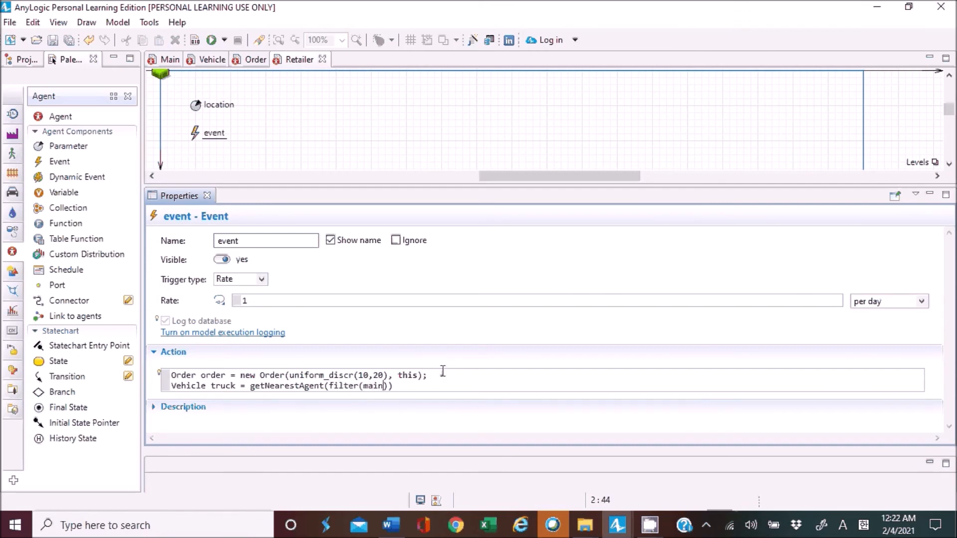
pyautogui.write('vehicles, v-> v.inState(')
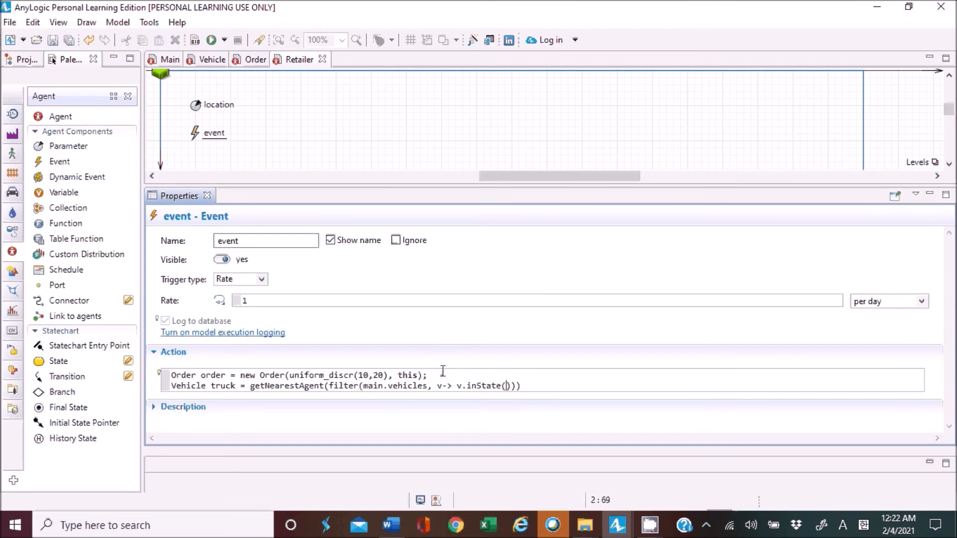
pyautogui.write('Vehicle,')
pyautogui.press('BackSpace')
pyautogui.write('.AtDistributor)));')
pyautogui.press('Return')
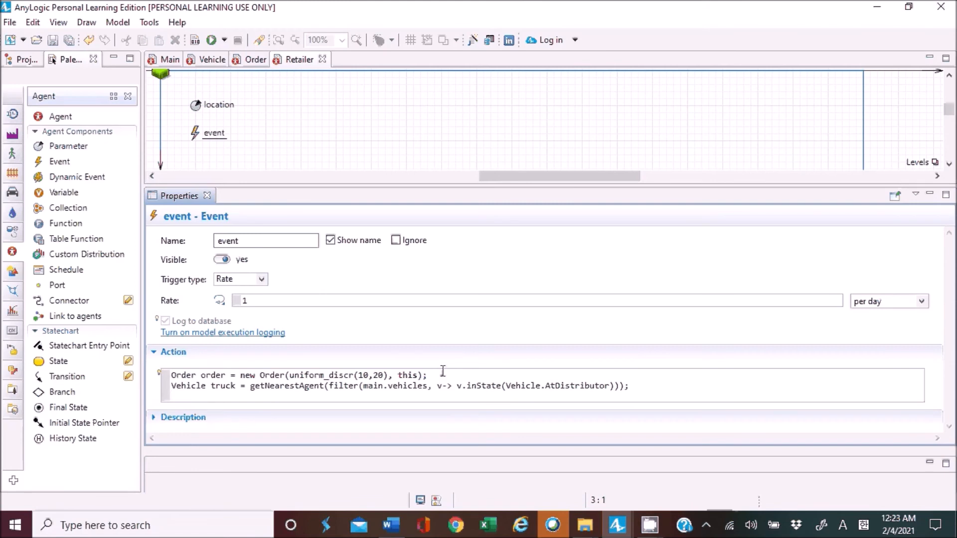
# Add the final action line "send (order, truck);" to pass the order to the chosen vehicle.
pyautogui.write('send (order, truck);')
# Review the event's action code, examining the send arguments, the order and truck variables and the uniform_discr amount expression.
pyautogui.press('Left')
pyautogui.press('Left')
pyautogui.press('Left')
pyautogui.press('Left')
pyautogui.press('Left')
pyautogui.press('Left')
pyautogui.press('Left')
pyautogui.press('Left')
pyautogui.press('Left')
pyautogui.press('Left')
pyautogui.press('Left')
pyautogui.press('Left')
pyautogui.press('Left')
pyautogui.press('Left')
pyautogui.press('Left')
pyautogui.press('Left')
pyautogui.press('Left')
pyautogui.press('Right')
pyautogui.press('Right')
pyautogui.press('Right')
pyautogui.hotkey('shift', 'Right')
pyautogui.hotkey('shift', 'Right')
pyautogui.hotkey('shift', 'Right')
pyautogui.hotkey('shift', 'Right')
pyautogui.hotkey('shift', 'Right')
pyautogui.press('Right')
pyautogui.press('Right')
pyautogui.press('Right')
pyautogui.hotkey('shift', 'Right')
pyautogui.hotkey('shift', 'Right')
pyautogui.hotkey('shift', 'Right')
pyautogui.hotkey('shift', 'Right')
pyautogui.hotkey('shift', 'Right')
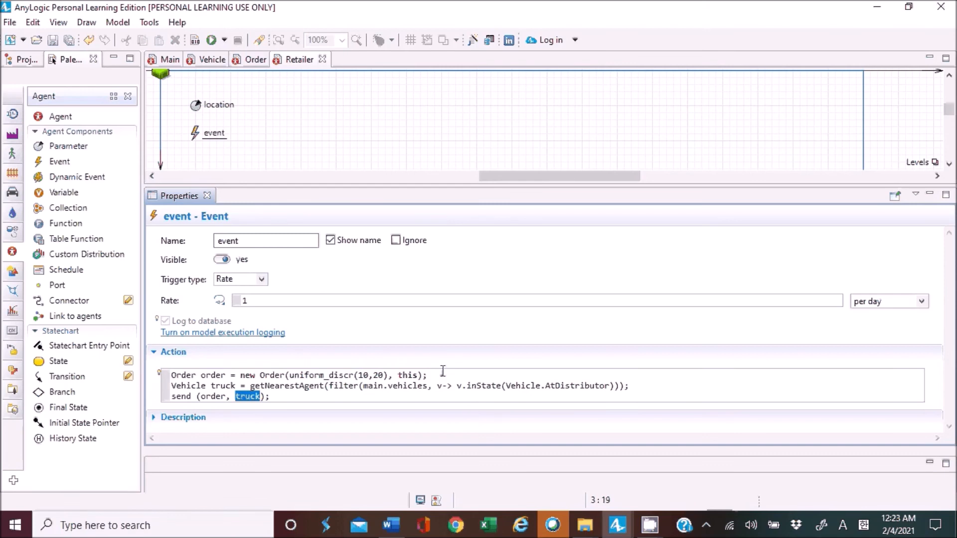
pyautogui.press('Up')
pyautogui.press('Up')
pyautogui.press('Left')
pyautogui.hotkey('ctrl', 'Left')
pyautogui.hotkey('shift', 'Right')
pyautogui.hotkey('shift', 'Right')
pyautogui.hotkey('shift', 'Right')
pyautogui.hotkey('shift', 'Right')
pyautogui.hotkey('shift', 'Right')
pyautogui.press('Down')
pyautogui.press('Right')
pyautogui.hotkey('ctrl', 'Left')
pyautogui.hotkey('shift', 'Right')
pyautogui.hotkey('shift', 'Right')
pyautogui.hotkey('shift', 'Right')
pyautogui.hotkey('shift', 'Right')
pyautogui.hotkey('shift', 'Right')
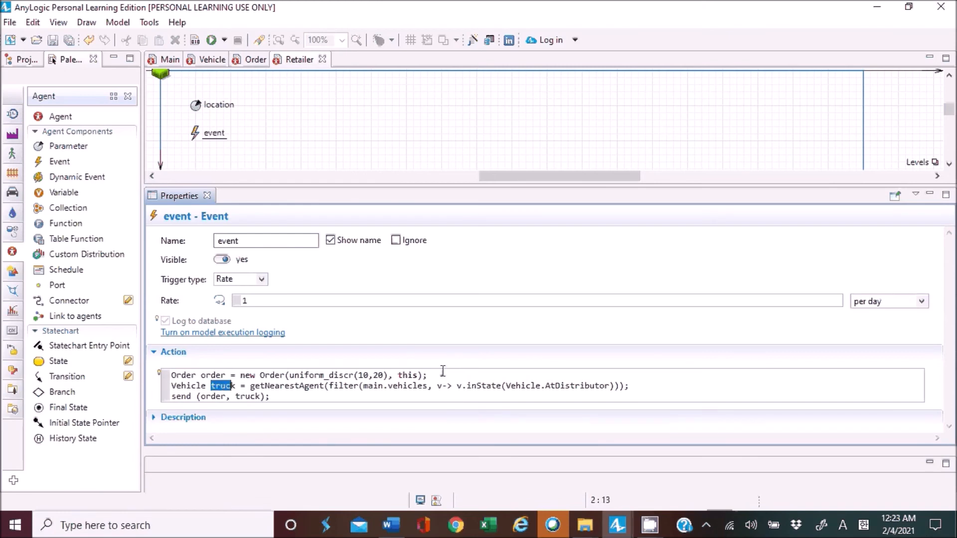
pyautogui.press('Up')
pyautogui.press('Right')
pyautogui.press('Right')
pyautogui.press('Right')
pyautogui.press('Right')
pyautogui.press('Right')
pyautogui.press('Right')
pyautogui.press('Right')
pyautogui.press('Right')
pyautogui.press('Right')
pyautogui.press('Right')
pyautogui.press('Right')
pyautogui.hotkey('shift', 'Right')
pyautogui.hotkey('shift', 'Right')
pyautogui.hotkey('shift', 'Right')
pyautogui.hotkey('shift', 'Right')
pyautogui.hotkey('shift', 'Right')
pyautogui.hotkey('shift', 'Right')
pyautogui.hotkey('shift', 'Right')
pyautogui.hotkey('shift', 'Right')
pyautogui.hotkey('shift', 'Right')
pyautogui.hotkey('shift', 'Right')
pyautogui.hotkey('shift', 'Right')
pyautogui.hotkey('shift', 'Right')
pyautogui.hotkey('shift', 'Right')
pyautogui.hotkey('shift', 'Right')
pyautogui.hotkey('shift', 'Right')
pyautogui.hotkey('shift', 'Right')
pyautogui.hotkey('shift', 'Right')
pyautogui.hotkey('shift', 'Right')
pyautogui.hotkey('shift', 'Right')
pyautogui.hotkey('shift', 'Right')
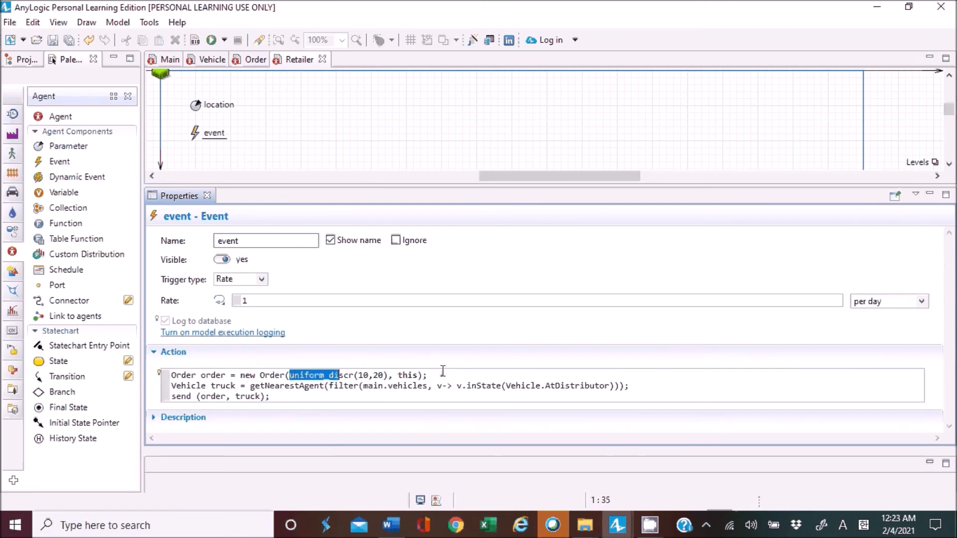
pyautogui.press('Right')
pyautogui.press('Right')
pyautogui.press('Right')
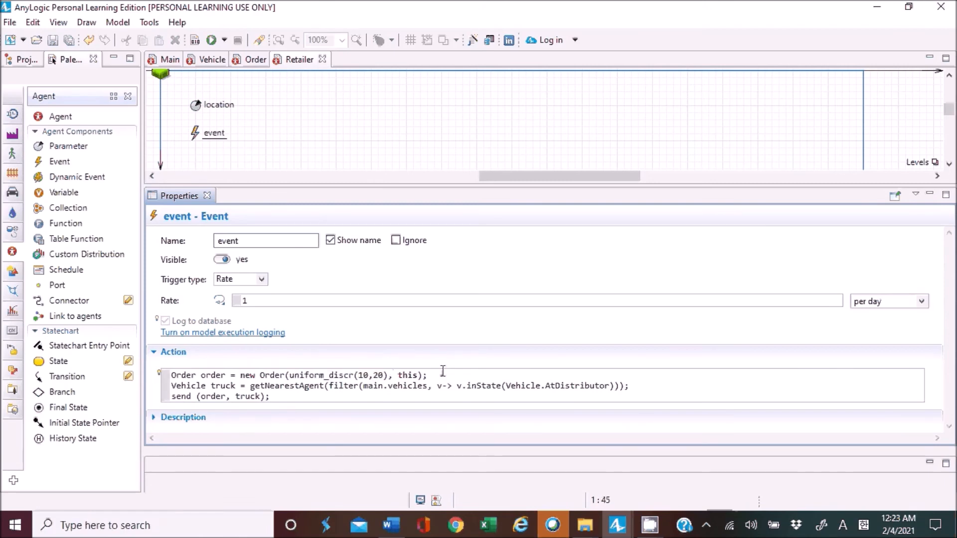
# Examine the arguments of the new Order line, uniform_discr(10,20) and this, in the retailer event's action code.
pyautogui.hotkey('shift', 'Right')
pyautogui.hotkey('shift', 'Right')
pyautogui.hotkey('shift', 'Right')
pyautogui.press('Left')
pyautogui.press('Left')
pyautogui.press('Left')
pyautogui.press('Left')
pyautogui.hotkey('shift', 'Left')
pyautogui.hotkey('shift', 'Left')
pyautogui.hotkey('shift', 'Left')
pyautogui.hotkey('shift', 'Left')
pyautogui.hotkey('shift', 'Left')
pyautogui.hotkey('shift', 'Left')
pyautogui.hotkey('shift', 'Left')
pyautogui.hotkey('shift', 'Left')
pyautogui.hotkey('shift', 'Left')
pyautogui.hotkey('shift', 'Left')
pyautogui.hotkey('shift', 'Left')
pyautogui.hotkey('shift', 'Left')
pyautogui.hotkey('shift', 'Left')
pyautogui.hotkey('shift', 'Left')
pyautogui.hotkey('shift', 'Left')
pyautogui.hotkey('shift', 'Left')
pyautogui.hotkey('shift', 'Left')
pyautogui.hotkey('shift', 'Left')
pyautogui.hotkey('shift', 'Left')
pyautogui.hotkey('shift', 'Left')
pyautogui.hotkey('shift', 'Left')
pyautogui.hotkey('shift', 'Left')
pyautogui.hotkey('shift', 'Right')
pyautogui.hotkey('shift', 'Right')
pyautogui.press('Right')
pyautogui.press('Right')
# Examine the getNearestAgent and filter calls that pick the truck in the event's action code.
pyautogui.press('Right')
pyautogui.hotkey('shift', 'Right')
pyautogui.hotkey('shift', 'Right')
pyautogui.hotkey('shift', 'Right')
pyautogui.hotkey('shift', 'Right')
pyautogui.press('Right')
pyautogui.hotkey('shift', 'Left')
pyautogui.hotkey('shift', 'Left')
pyautogui.hotkey('shift', 'Left')
pyautogui.hotkey('shift', 'Left')
pyautogui.press('Left')
pyautogui.doubleClick(417, 375)
pyautogui.click(271, 386)
pyautogui.press('Right')
pyautogui.press('Right')
pyautogui.press('Right')
pyautogui.press('Right')
pyautogui.press('Right')
pyautogui.press('Right')
pyautogui.press('Right')
pyautogui.press('Right')
pyautogui.press('Right')
pyautogui.press('Right')
pyautogui.press('Left')
pyautogui.press('Left')
pyautogui.press('Left')
pyautogui.press('Left')
pyautogui.press('Right')
pyautogui.press('Right')
pyautogui.press('Right')
pyautogui.press('Right')
pyautogui.press('Right')
pyautogui.press('Right')
pyautogui.click(196, 104)
# In the Vehicle agent type, add a variable named order beside the statechart.
pyautogui.click(210, 61)
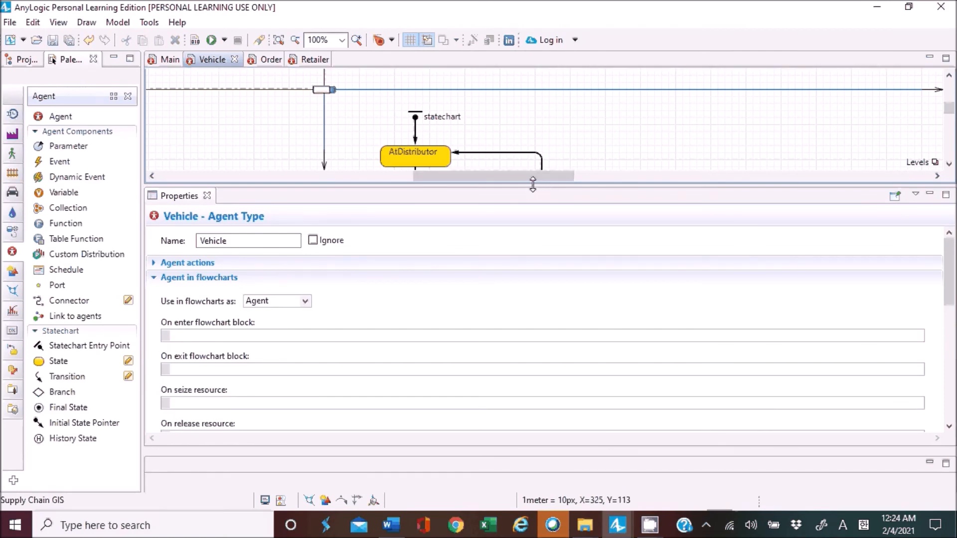
pyautogui.moveTo(533, 185); pyautogui.dragTo(533, 317)
pyautogui.moveTo(64, 192); pyautogui.dragTo(624, 141)
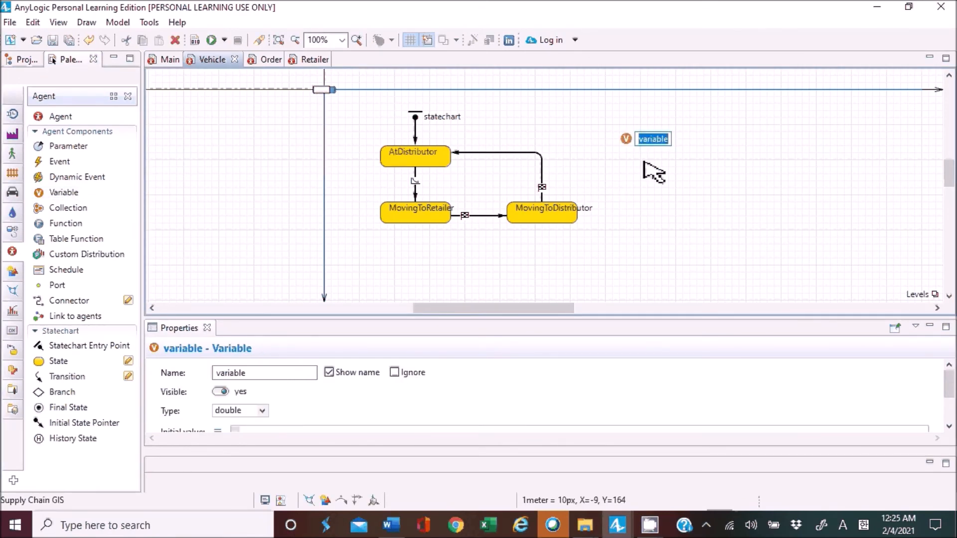
pyautogui.write('order')
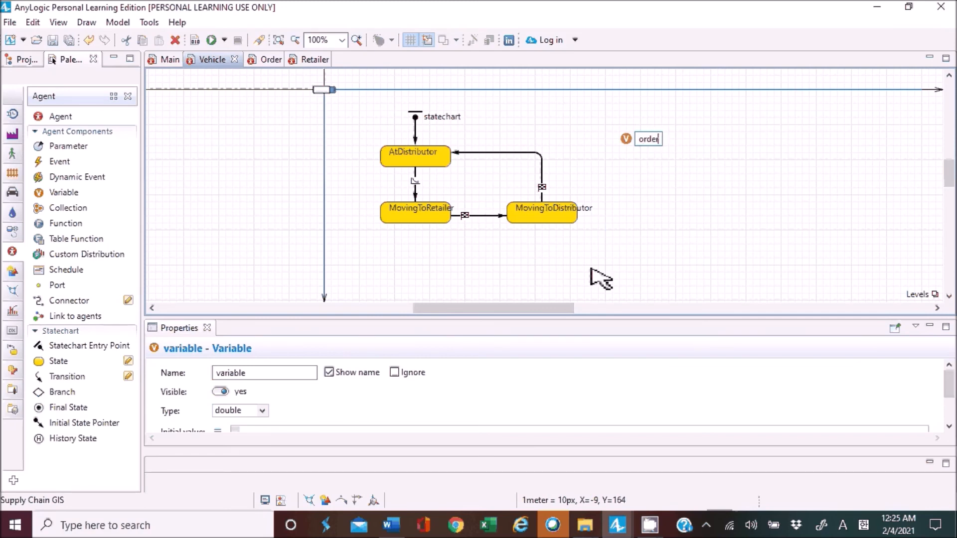
pyautogui.moveTo(545, 318); pyautogui.dragTo(548, 218)
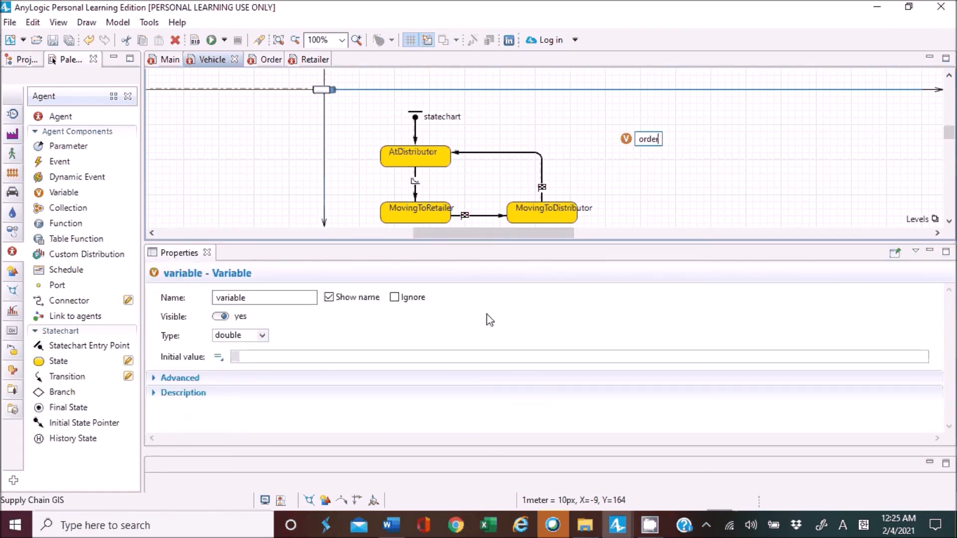
pyautogui.click(404, 334)
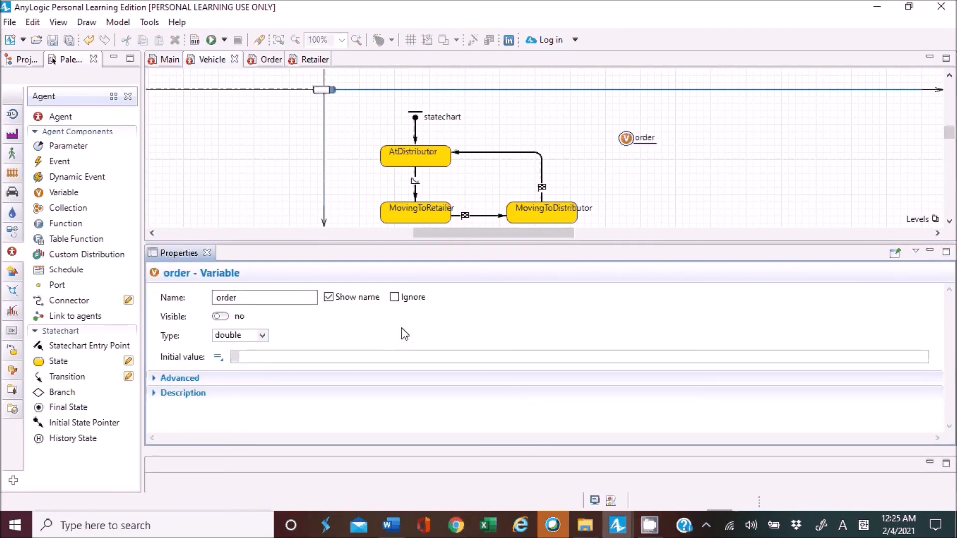
# Set the type of the Vehicle's order variable to Order.
pyautogui.click(263, 335)
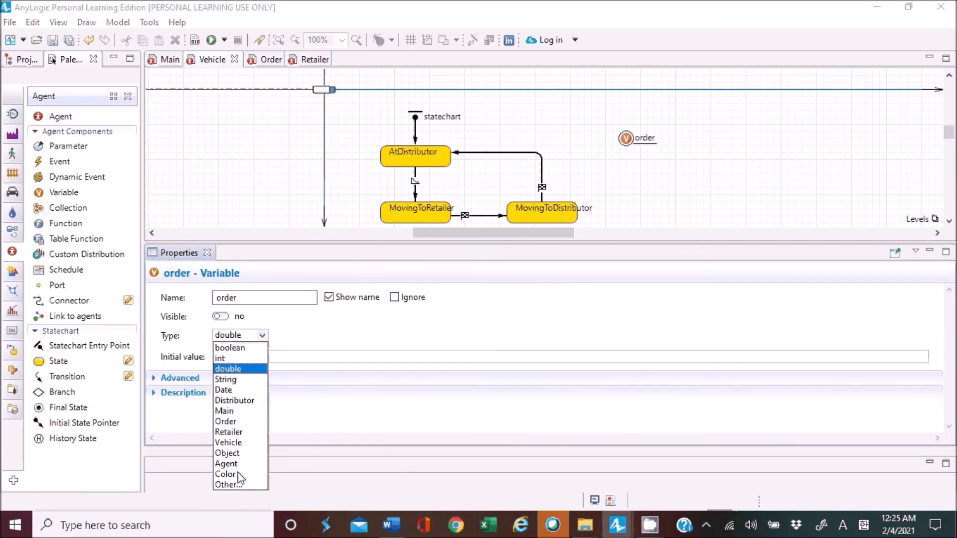
pyautogui.click(228, 422)
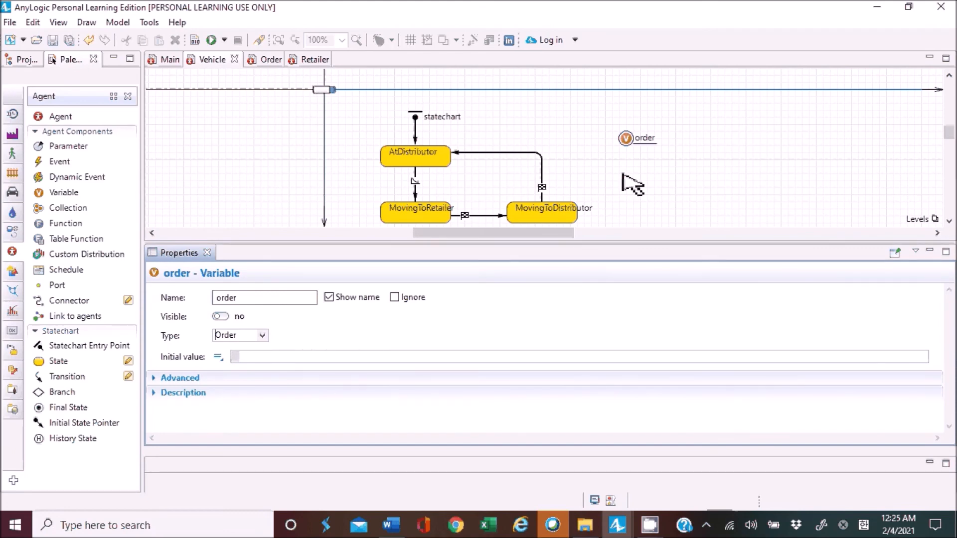
pyautogui.click(734, 132)
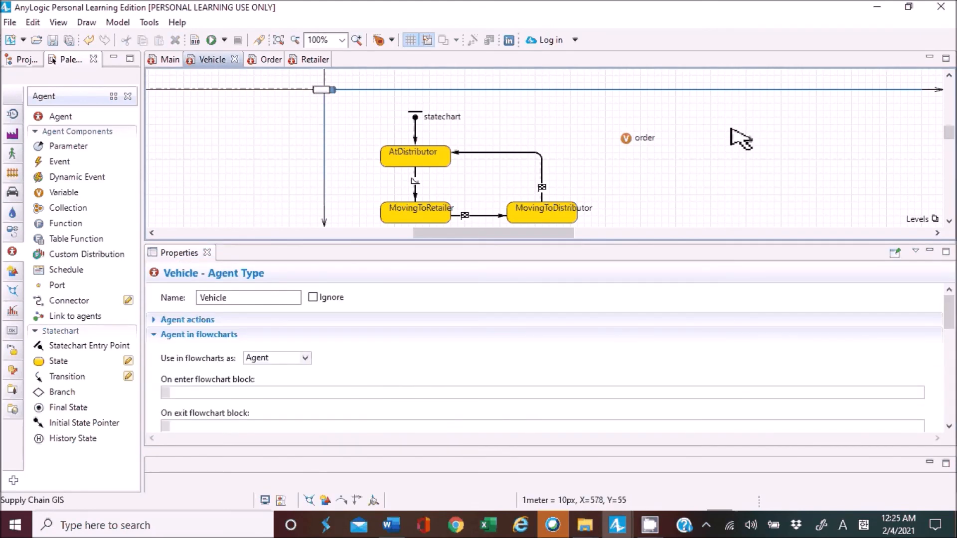
# Append the line "order = msg;" to the action of the transition from AtDistributor to MovingToRetailer, ending the moveTo line with a semicolon.
pyautogui.scroll(-3, 732, 131)
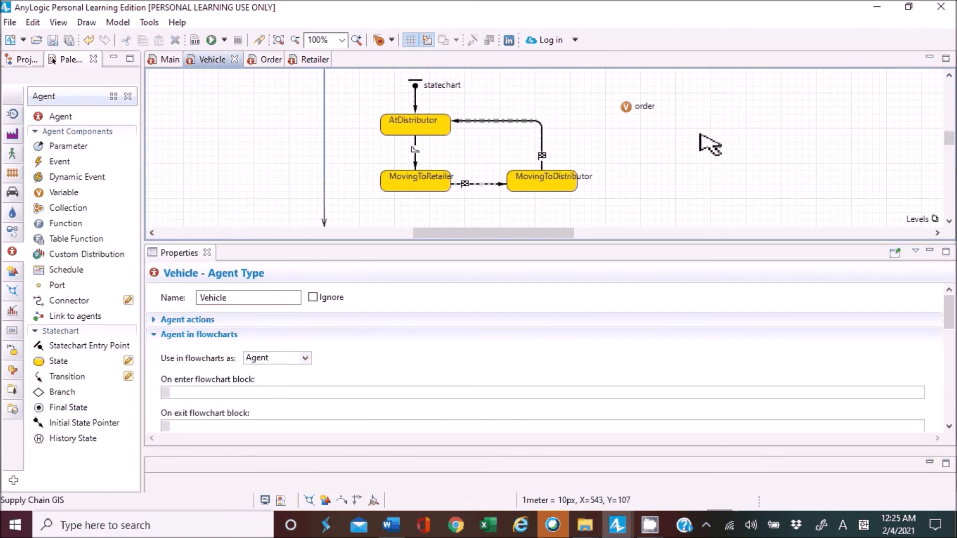
pyautogui.click(417, 164)
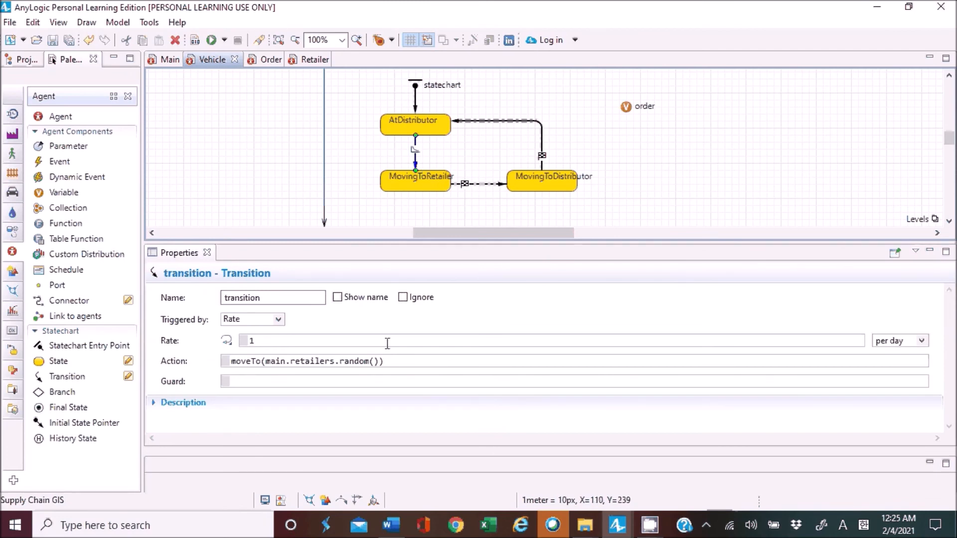
pyautogui.click(397, 362)
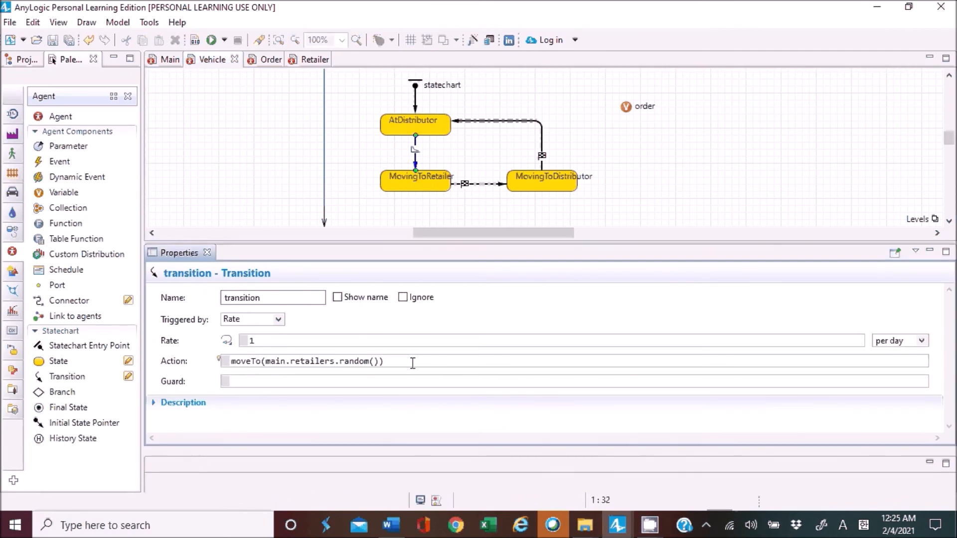
pyautogui.write(';')
pyautogui.press('Return')
pyautogui.write('order')
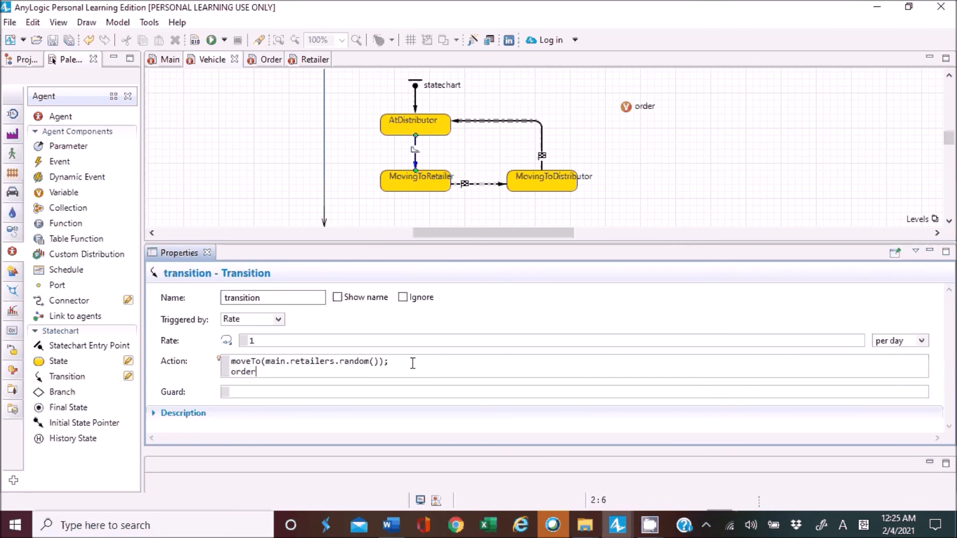
pyautogui.write(' = msgl')
pyautogui.press('BackSpace')
pyautogui.write(';')
# Make the transition from AtDistributor to MovingToRetailer triggered by Message, with the message type Order.
pyautogui.click(277, 320)
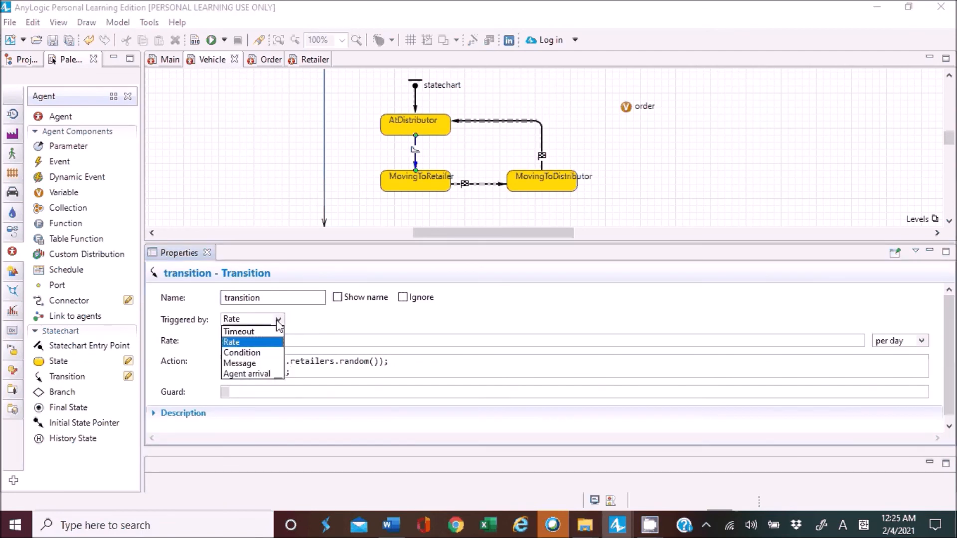
pyautogui.click(257, 363)
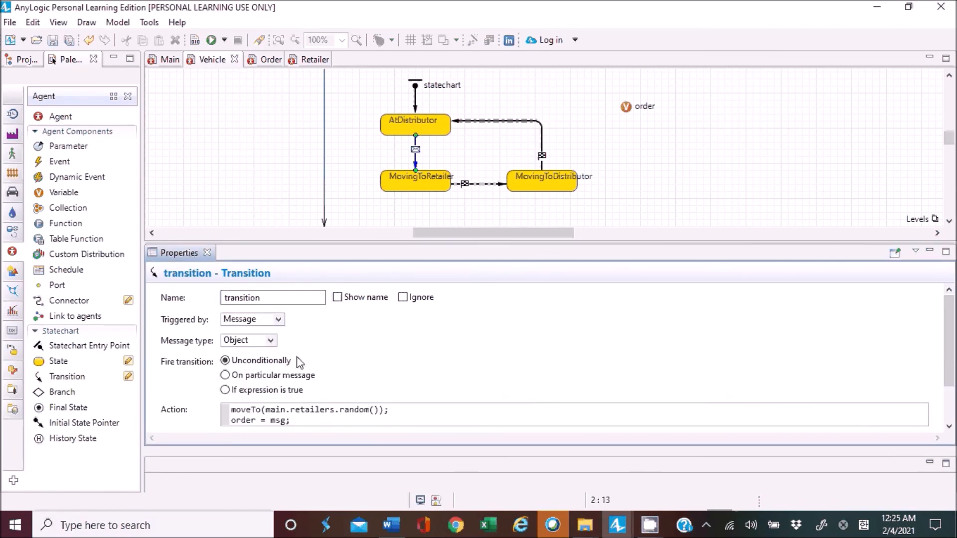
pyautogui.click(271, 341)
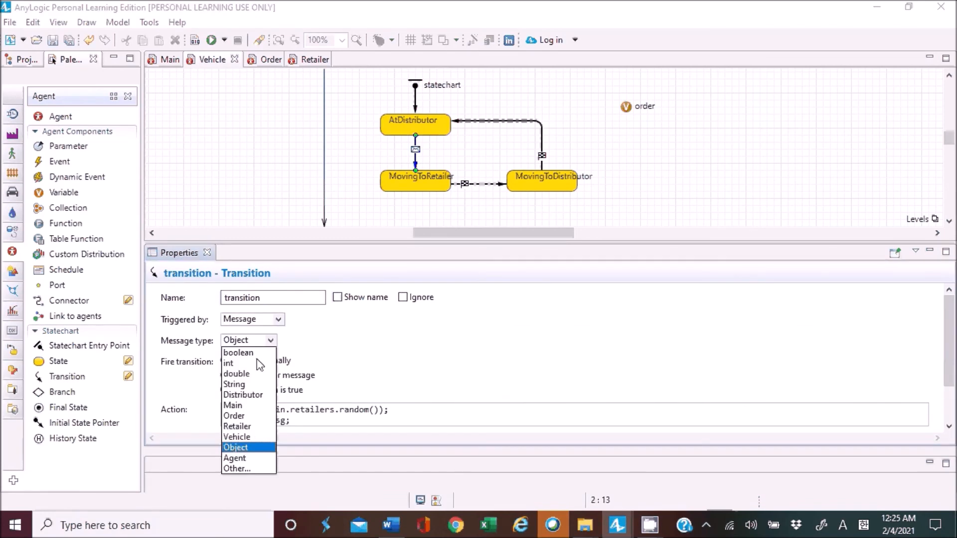
pyautogui.click(239, 419)
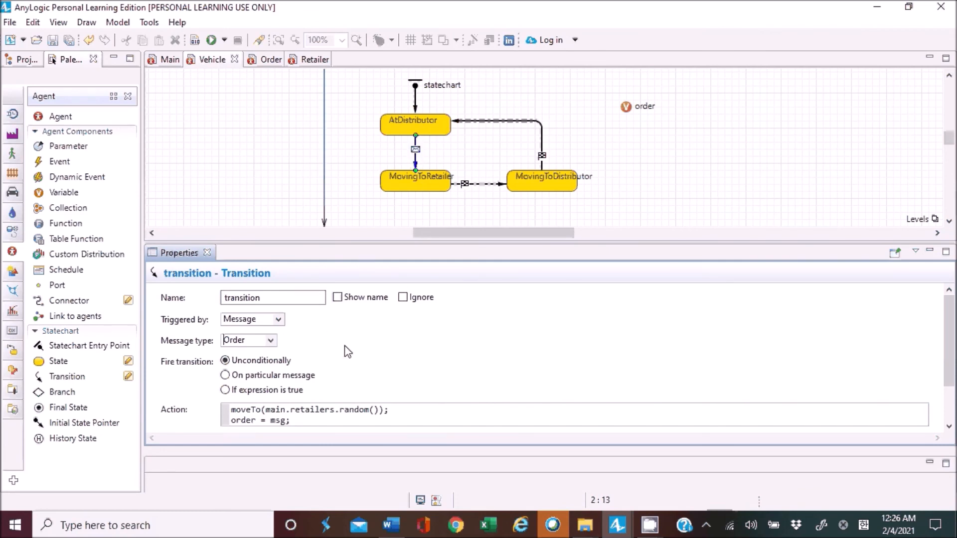
# Replace the random retailer in the transition's moveTo call so the line reads "moveTo(msg.retailer);".
pyautogui.moveTo(235, 410); pyautogui.dragTo(395, 409)
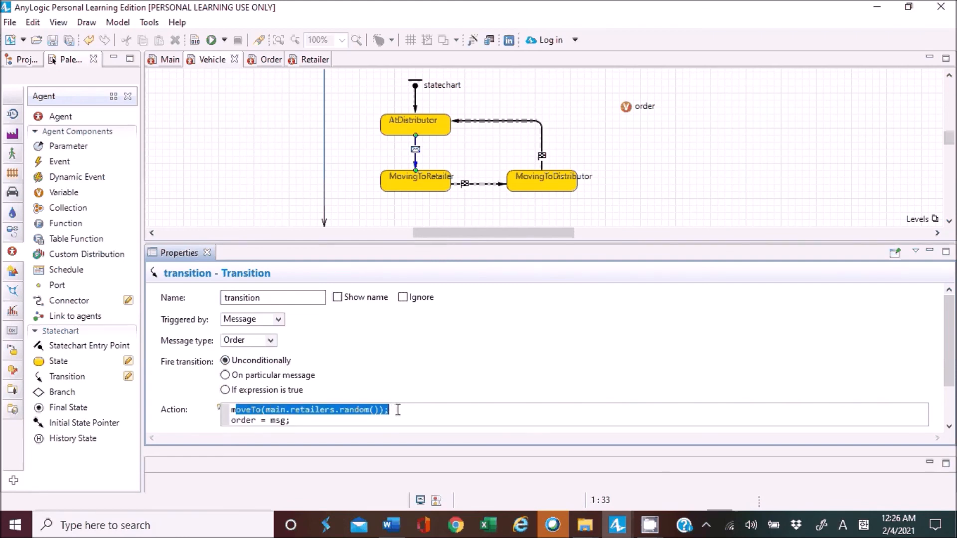
pyautogui.click(398, 412)
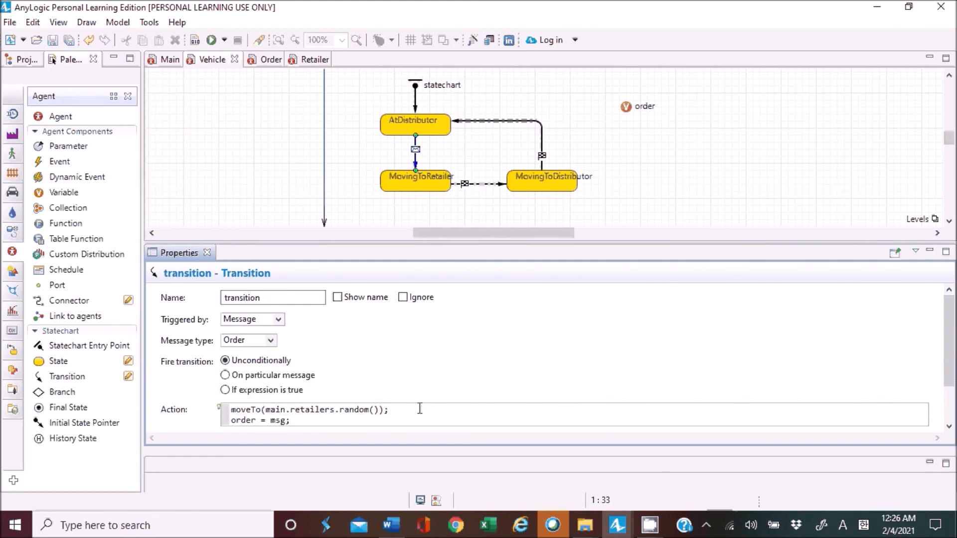
pyautogui.press('Left')
pyautogui.press('Left')
pyautogui.press('Left')
pyautogui.hotkey('shift', 'Left')
pyautogui.hotkey('shift', 'Left')
pyautogui.hotkey('shift', 'Left')
pyautogui.hotkey('shift', 'Left')
pyautogui.hotkey('shift', 'Left')
pyautogui.hotkey('shift', 'Left')
pyautogui.hotkey('shift', 'Left')
pyautogui.hotkey('shift', 'Left')
pyautogui.hotkey('shift', 'Left')
pyautogui.hotkey('shift', 'Left')
pyautogui.hotkey('shift', 'Left')
pyautogui.hotkey('shift', 'Left')
pyautogui.hotkey('shift', 'Left')
pyautogui.hotkey('shift', 'Left')
pyautogui.hotkey('shift', 'Left')
pyautogui.hotkey('shift', 'Left')
pyautogui.hotkey('shift', 'Left')
pyautogui.hotkey('shift', 'Left')
pyautogui.hotkey('shift', 'Left')
pyautogui.hotkey('shift', 'Left')
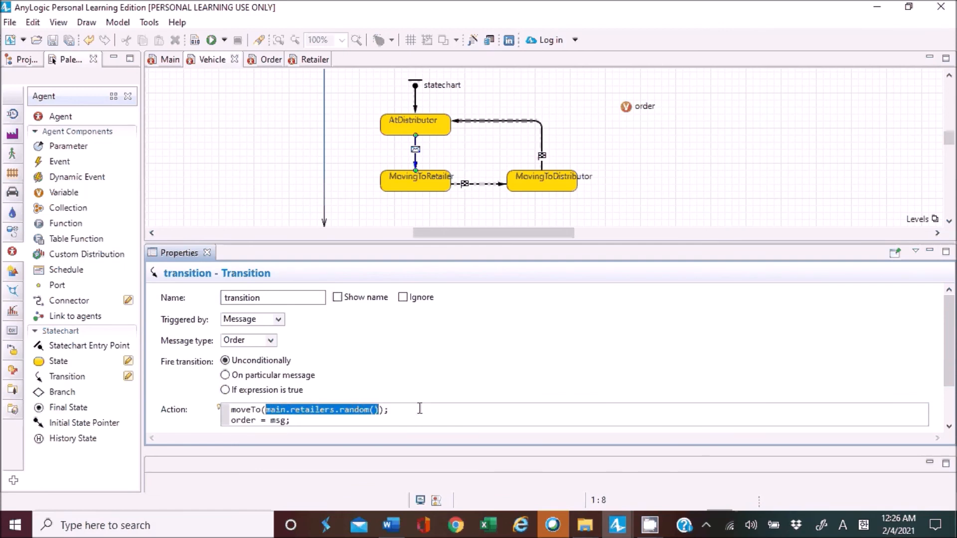
pyautogui.write('ms')
pyautogui.write('g')
pyautogui.write('.')
pyautogui.write('reta')
pyautogui.write('il')
pyautogui.write('er')
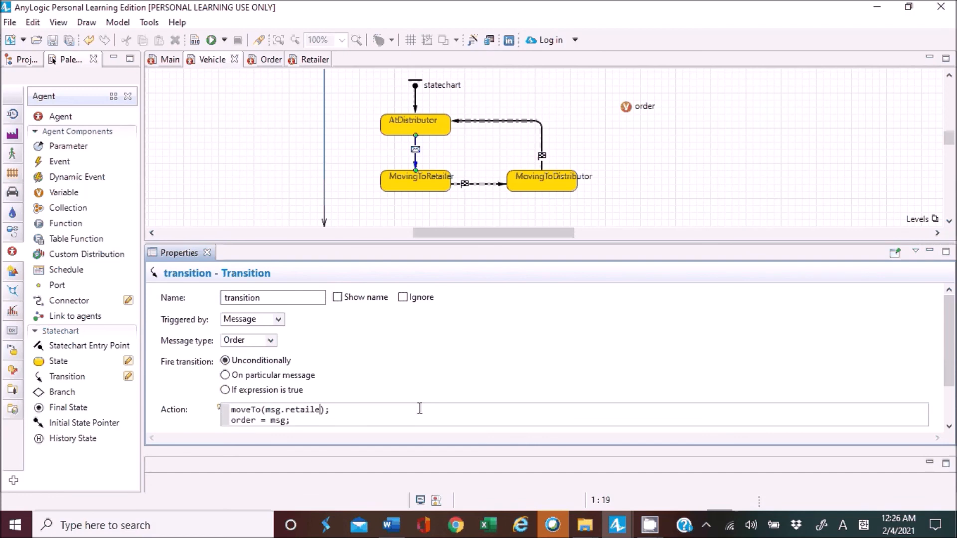
# Review the msg.retailer argument of the moveTo call in the transition's action.
pyautogui.press('Left')
pyautogui.press('Left')
pyautogui.press('Left')
pyautogui.press('Left')
pyautogui.press('Left')
pyautogui.press('Left')
pyautogui.press('Left')
pyautogui.press('Left')
pyautogui.press('Left')
pyautogui.press('Right')
pyautogui.press('Right')
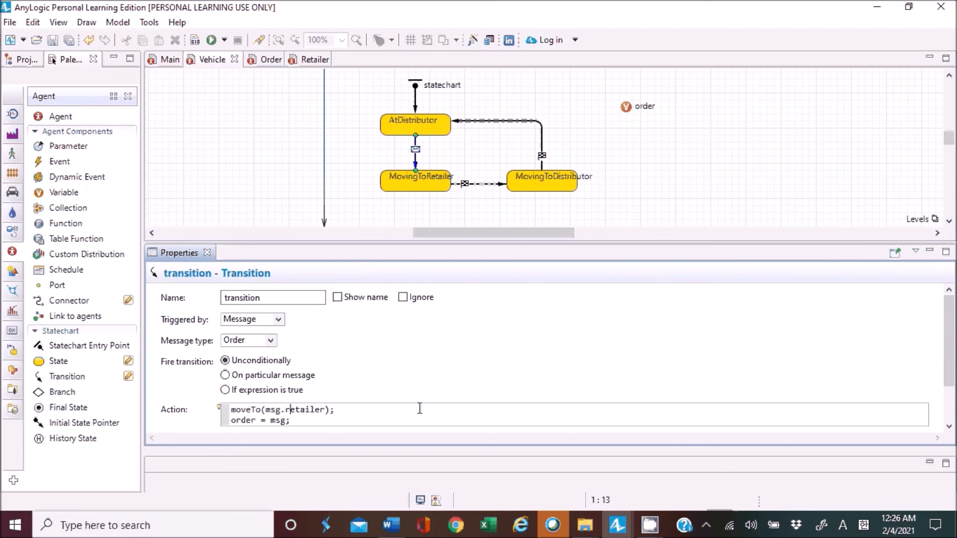
pyautogui.click(656, 180)
# Run the Supply Chain GIS / Simulation experiment and speed it up to x10.
pyautogui.click(225, 40)
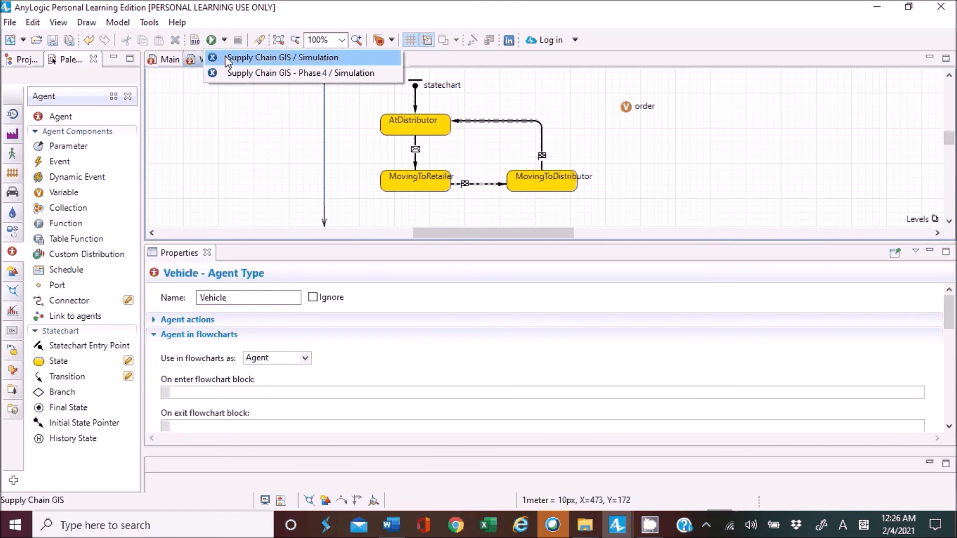
pyautogui.click(225, 56)
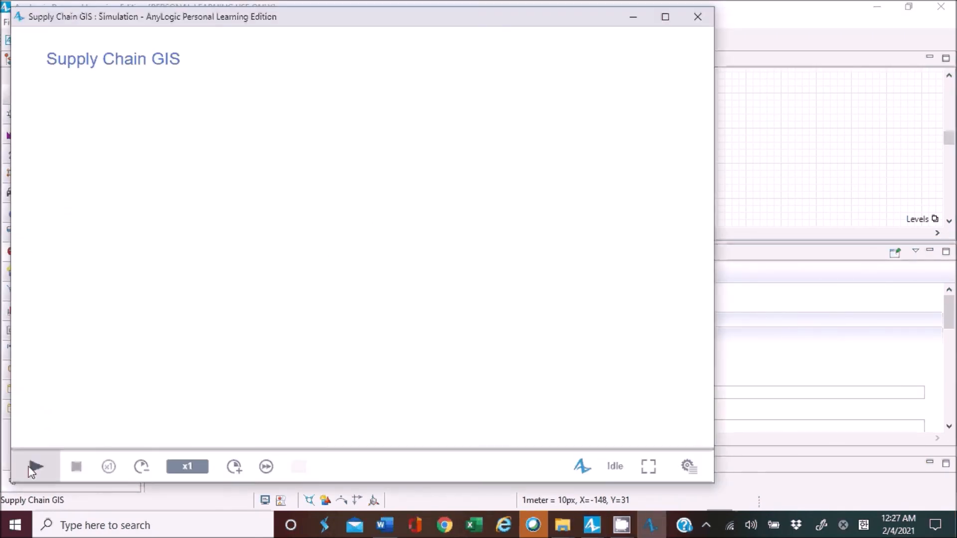
pyautogui.click(33, 468)
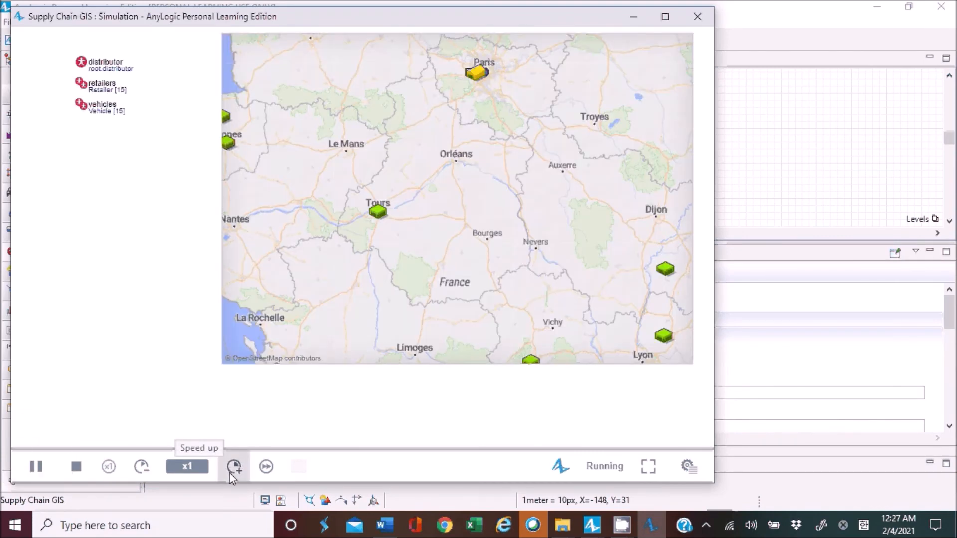
pyautogui.click(230, 473)
pyautogui.click(230, 472)
pyautogui.click(228, 473)
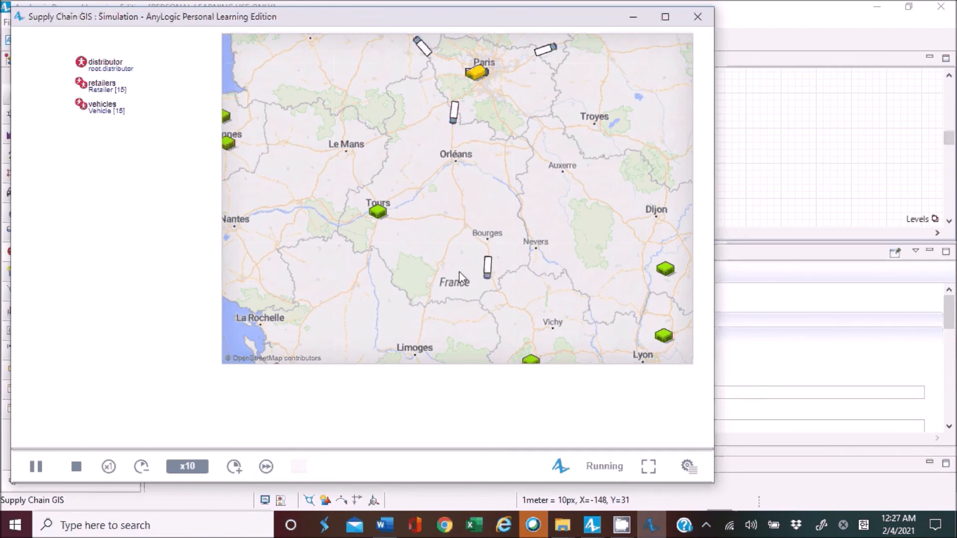
# Watch the vehicles deliver across the whole map of France, dismiss the exception message and close the simulation window.
pyautogui.scroll(-2, 531, 204)
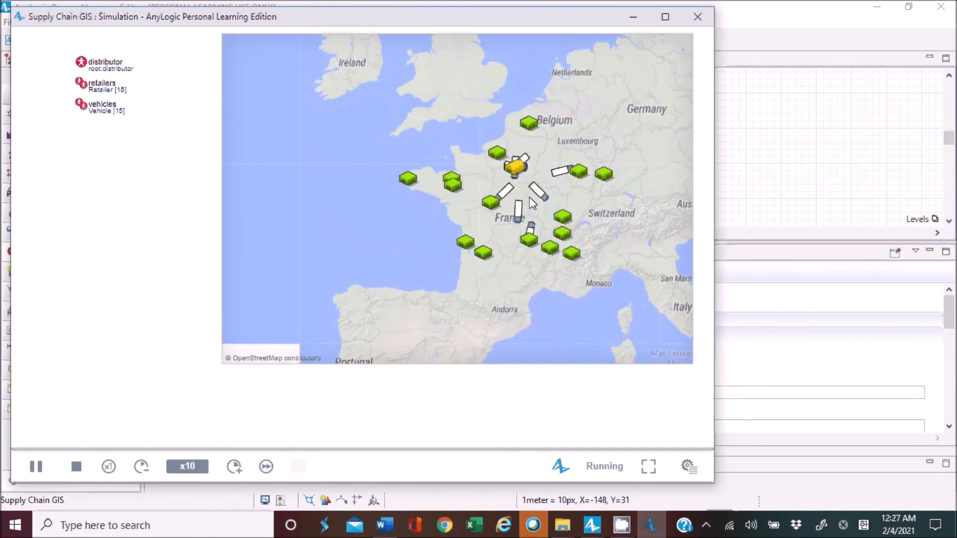
pyautogui.scroll(2, 551, 197)
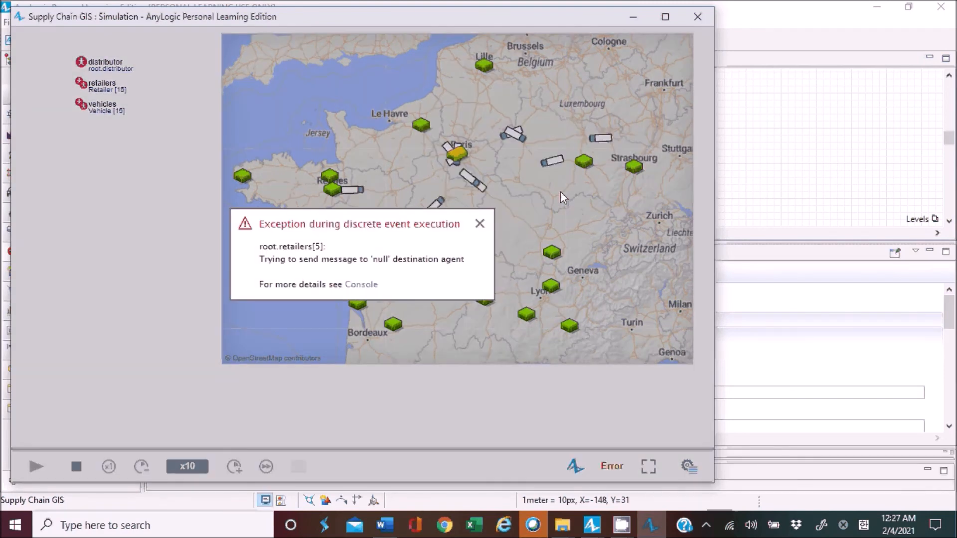
pyautogui.click(479, 224)
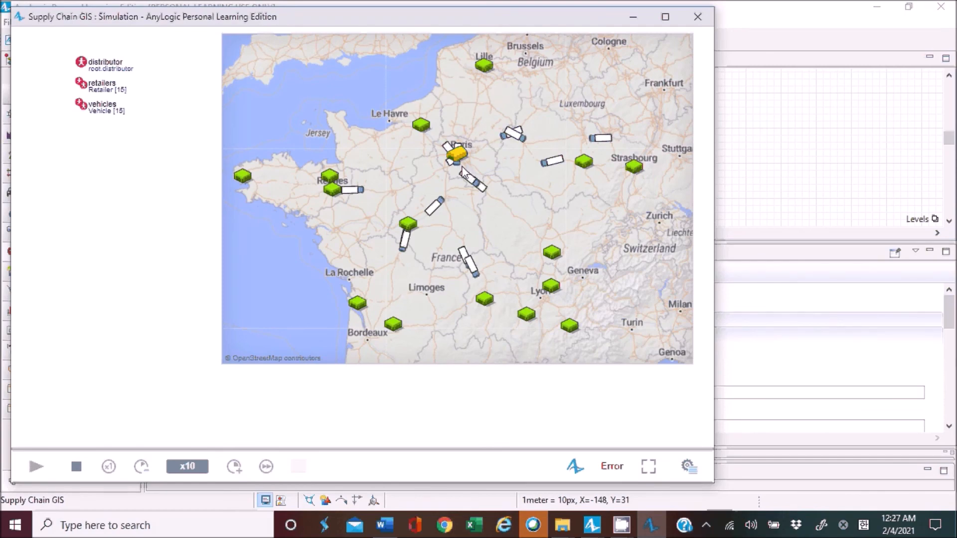
pyautogui.click(696, 12)
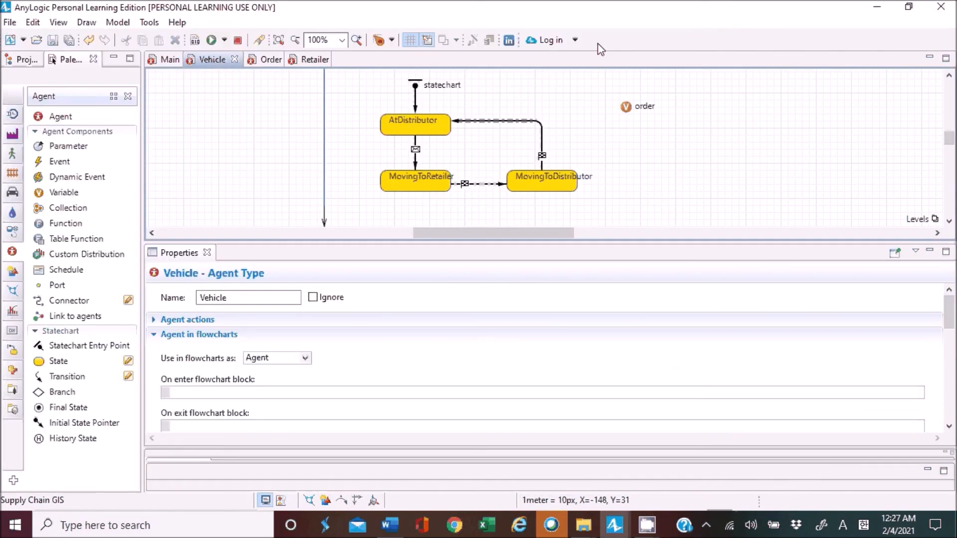
# Open the Retailer agent's event and review the order creation and nearest-vehicle filter lines in its action code.
pyautogui.click(301, 60)
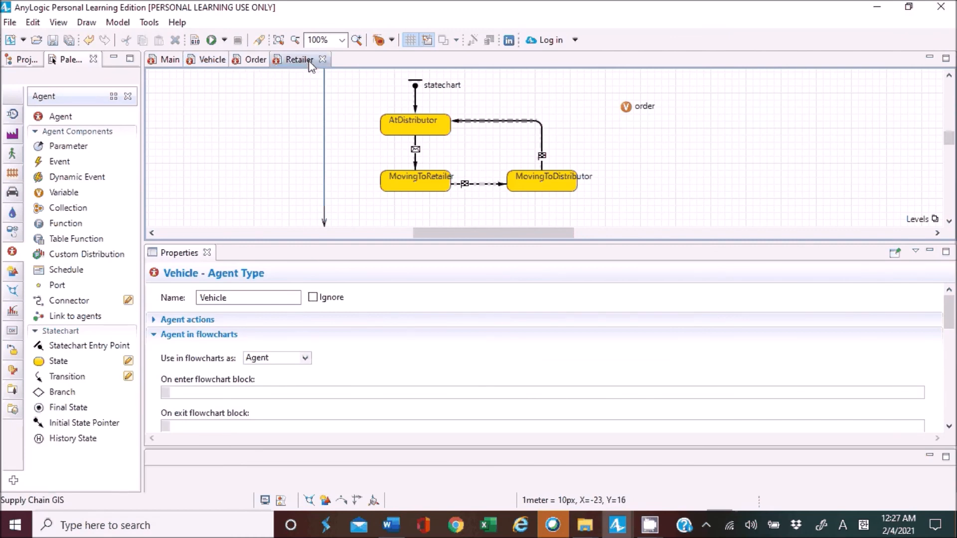
pyautogui.click(206, 134)
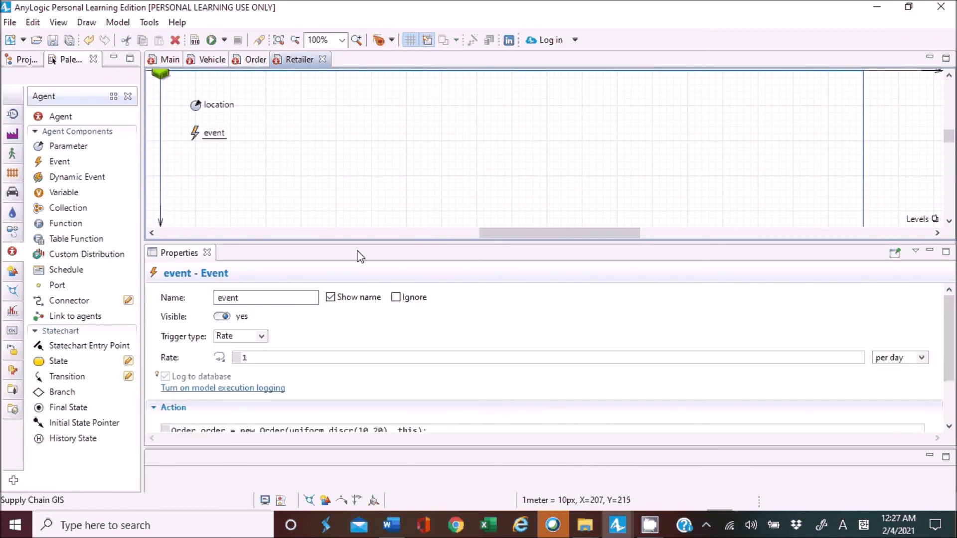
pyautogui.moveTo(360, 244); pyautogui.dragTo(395, 140)
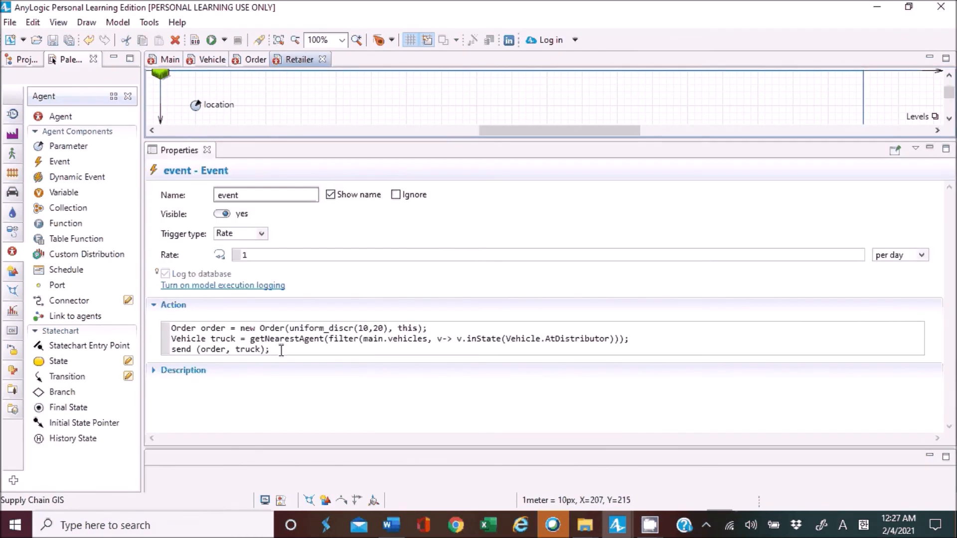
pyautogui.moveTo(275, 328); pyautogui.dragTo(309, 328)
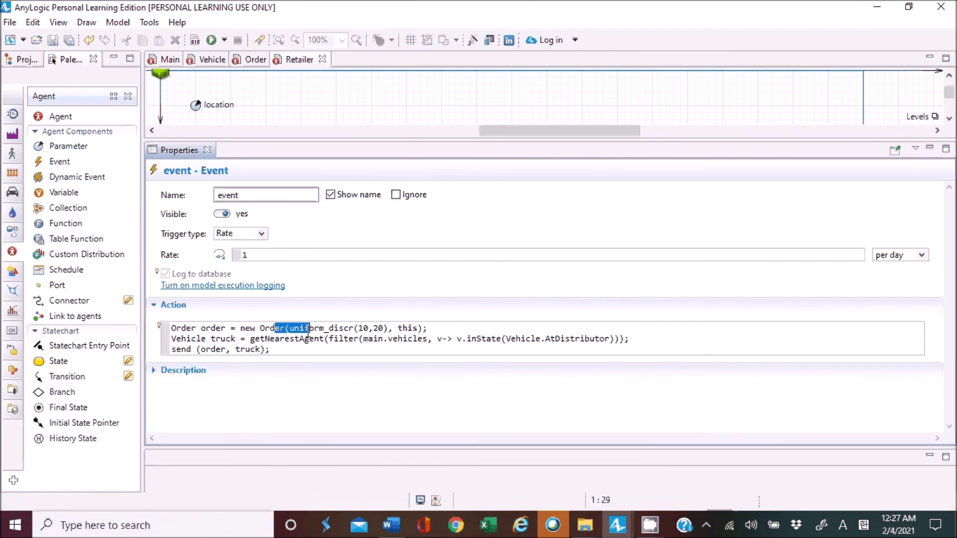
pyautogui.moveTo(364, 339); pyautogui.dragTo(443, 340)
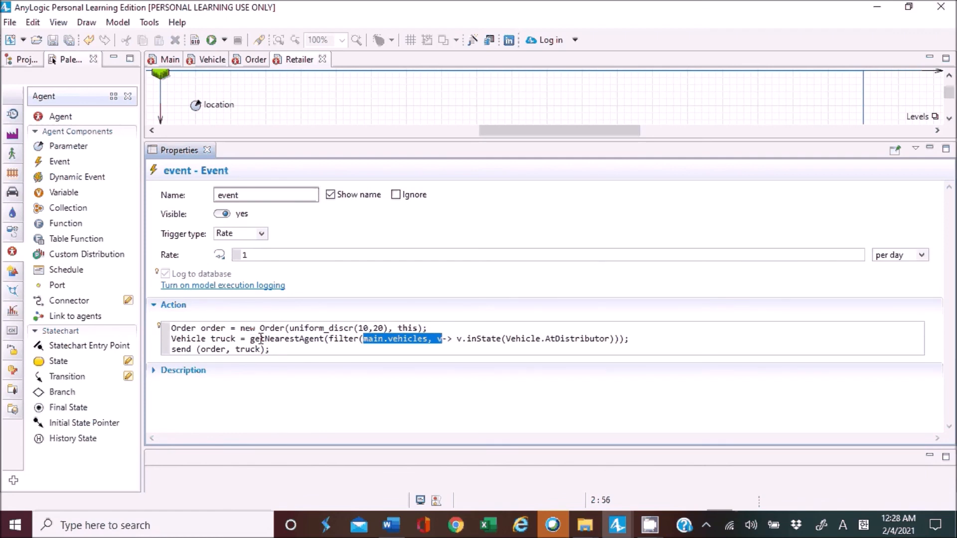
# Examine the "send (order, truck);" line in the event's action, closing the advertisement pop-up.
pyautogui.click(177, 349)
pyautogui.doubleClick(178, 349)
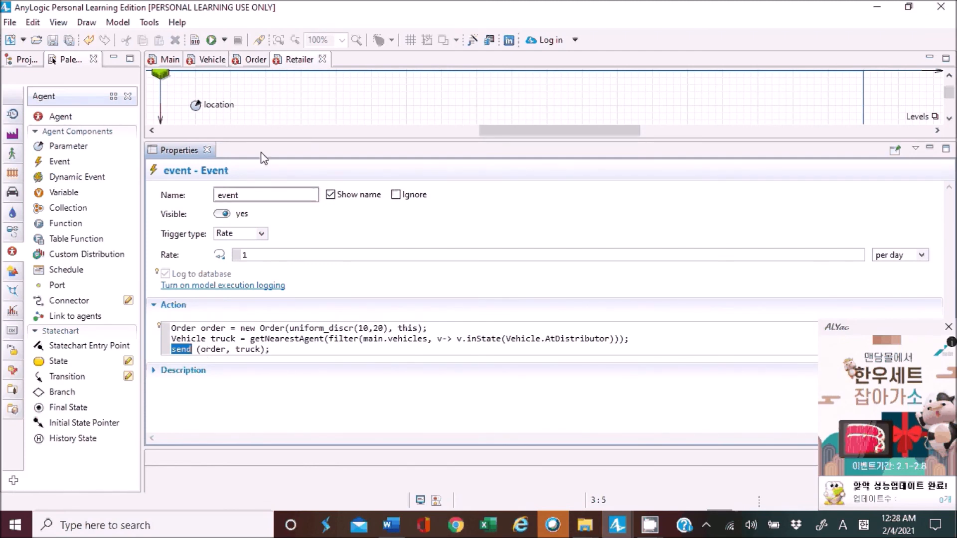
pyautogui.click(948, 327)
pyautogui.click(496, 340)
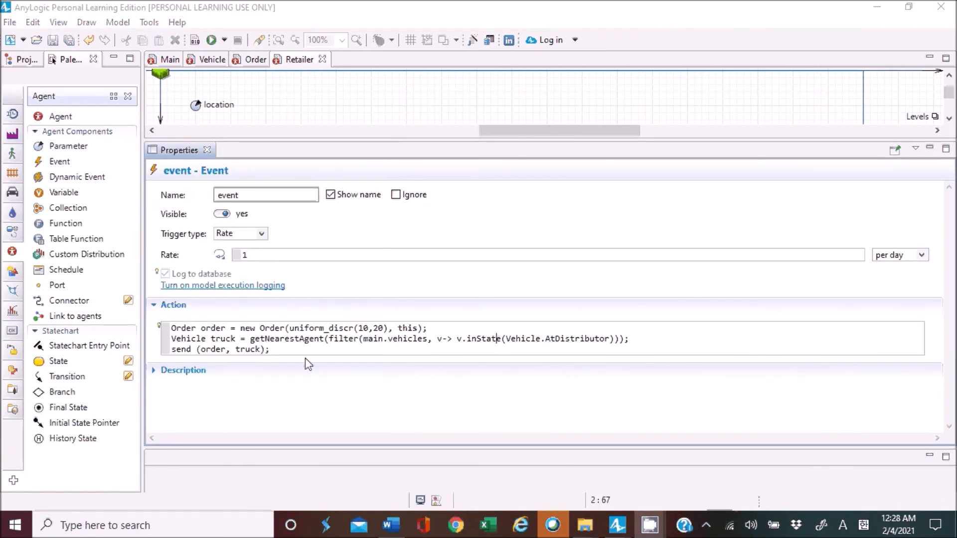
pyautogui.moveTo(291, 350); pyautogui.dragTo(147, 354)
pyautogui.click(237, 350)
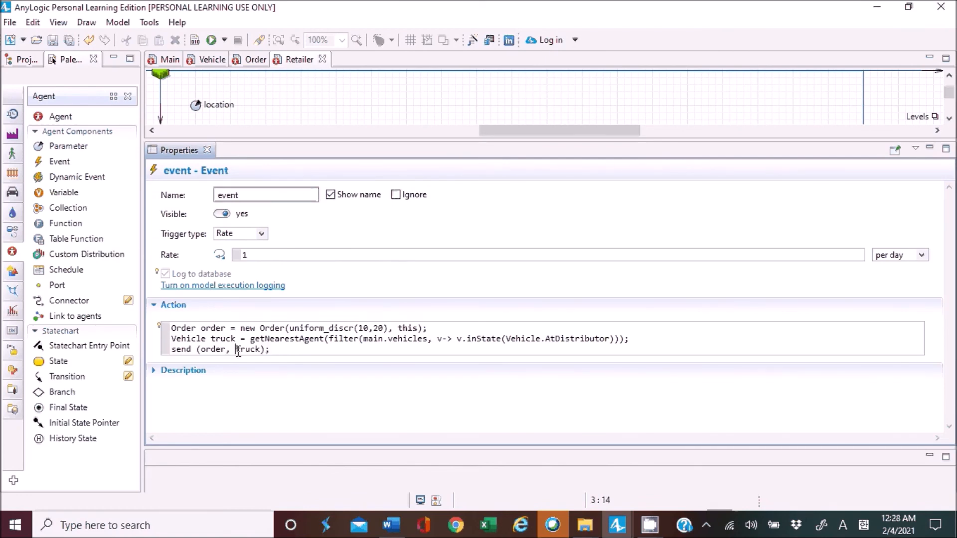
# Inspect the Vehicle statechart's message transition from AtDistributor to MovingToRetailer, including its message type and action code.
pyautogui.click(211, 60)
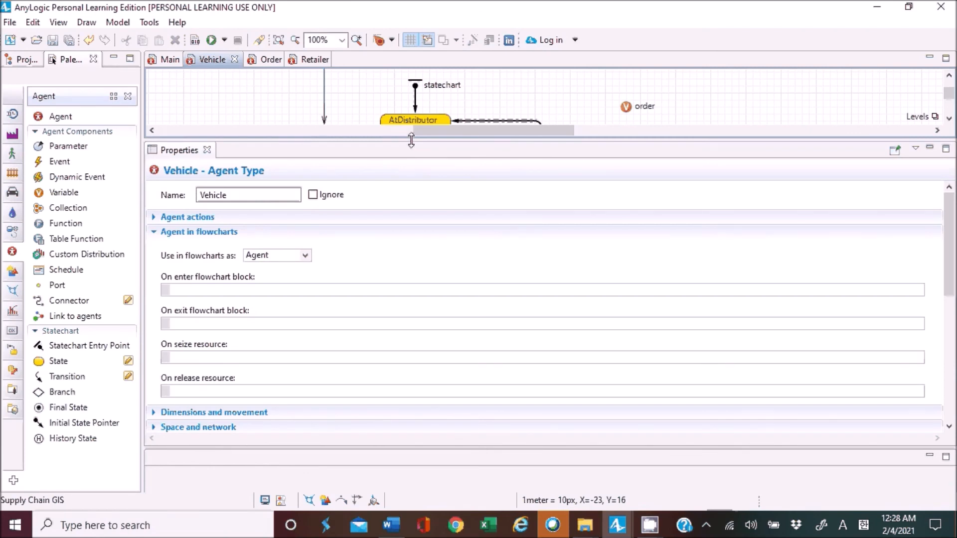
pyautogui.moveTo(411, 141); pyautogui.dragTo(415, 390)
pyautogui.click(416, 131)
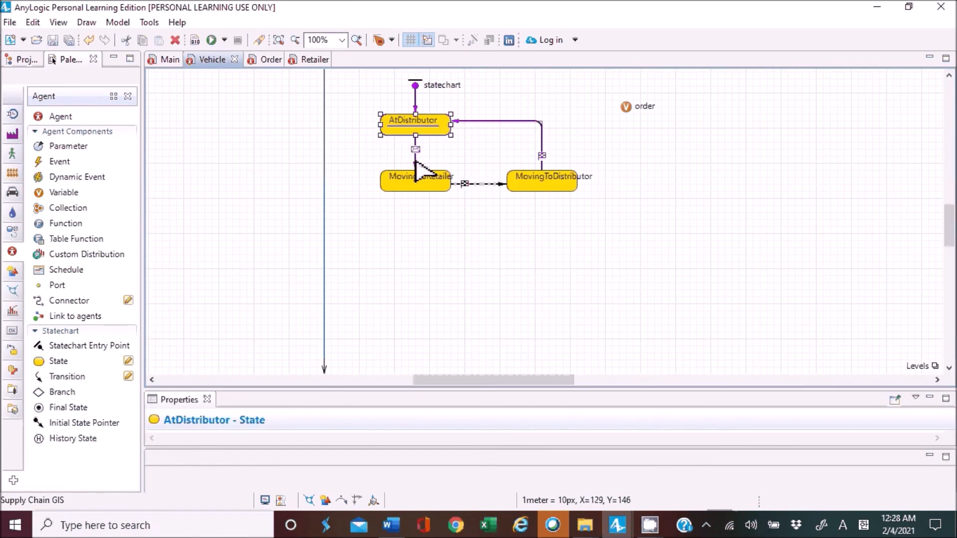
pyautogui.click(415, 158)
pyautogui.moveTo(346, 388); pyautogui.dragTo(344, 234)
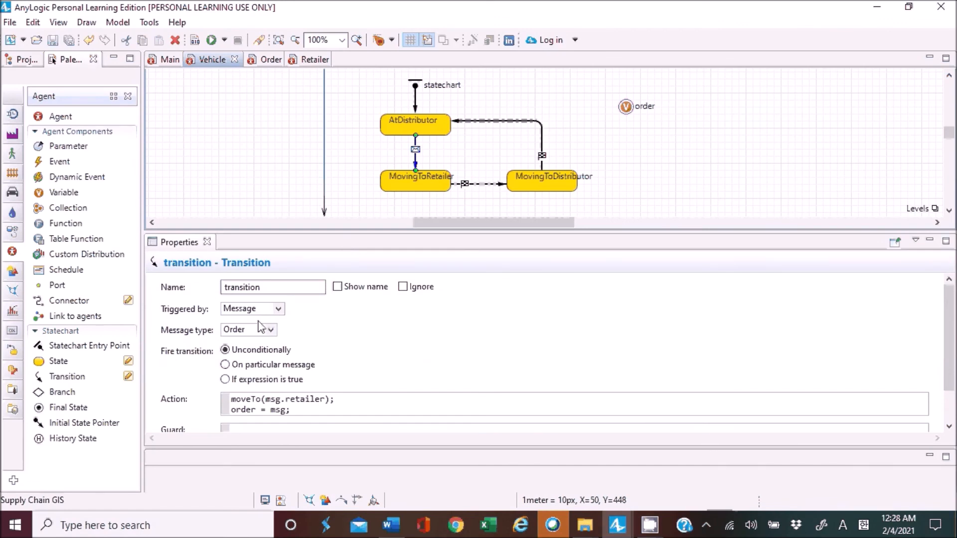